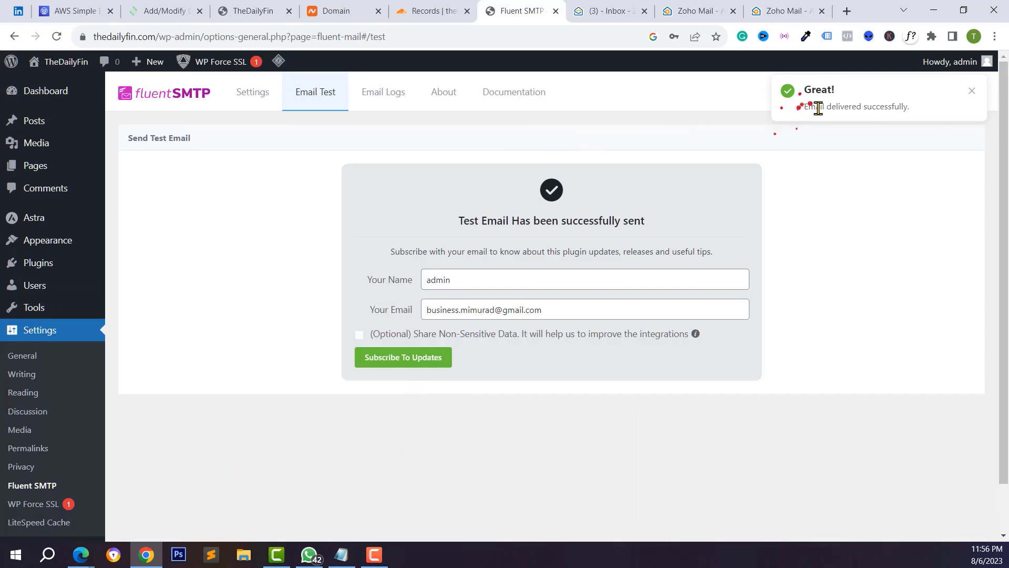
- Open the 'Fluent SMTP: Test Email' in the Gmail inbox to confirm it was delivered
left_click(849, 14)
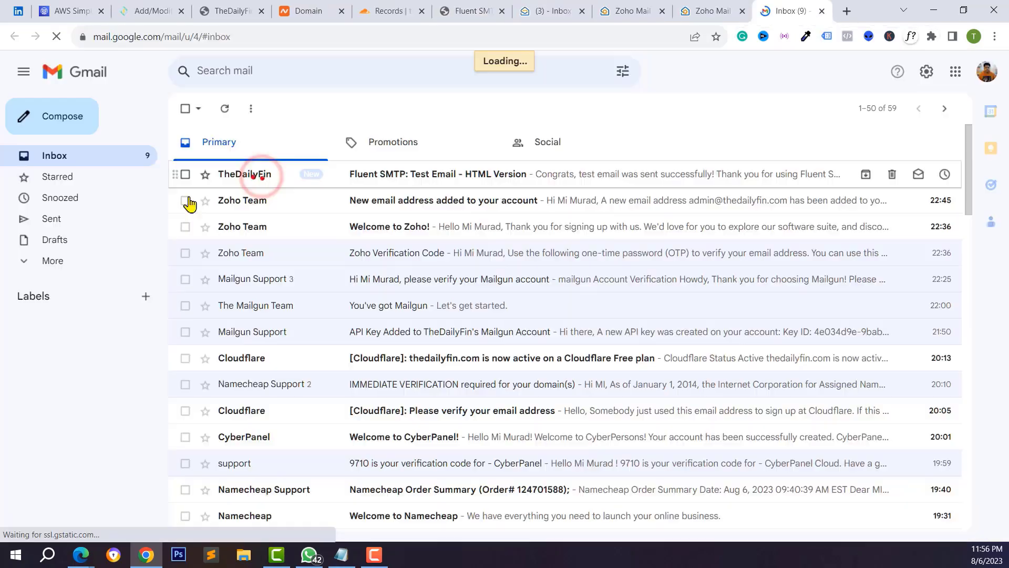
left_click(449, 175)
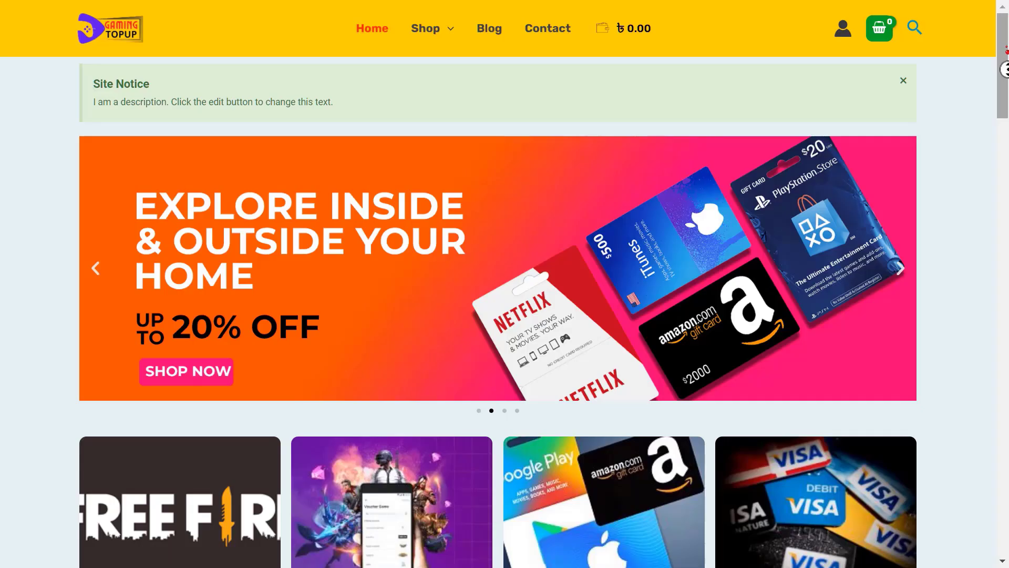
scroll(1005, 120, "down", 2)
- Scroll through Zoho Mail's SMTP server details, then start a new mail draft
scroll(1005, 120, "down", 8)
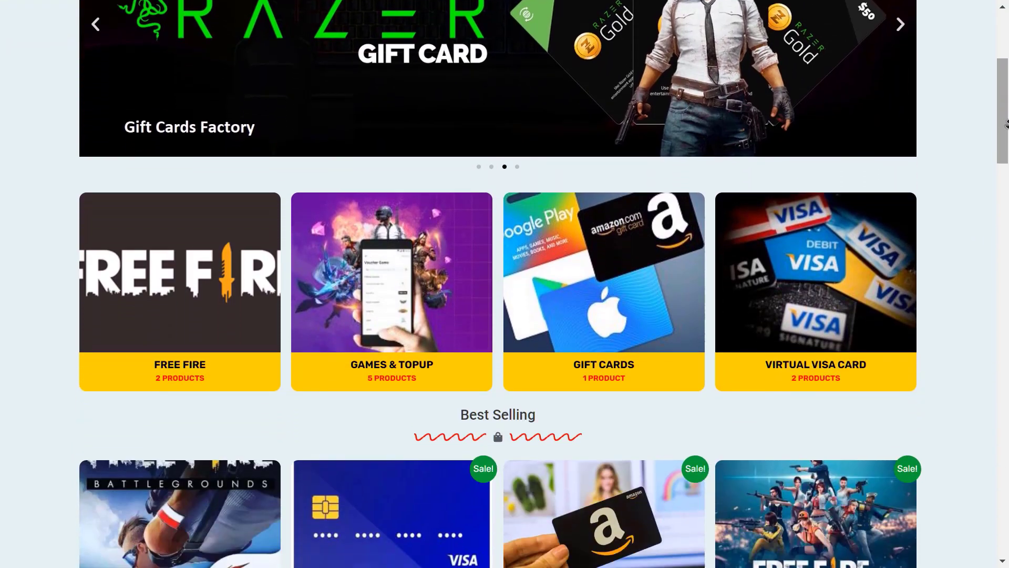
scroll(1005, 82, "down", 6)
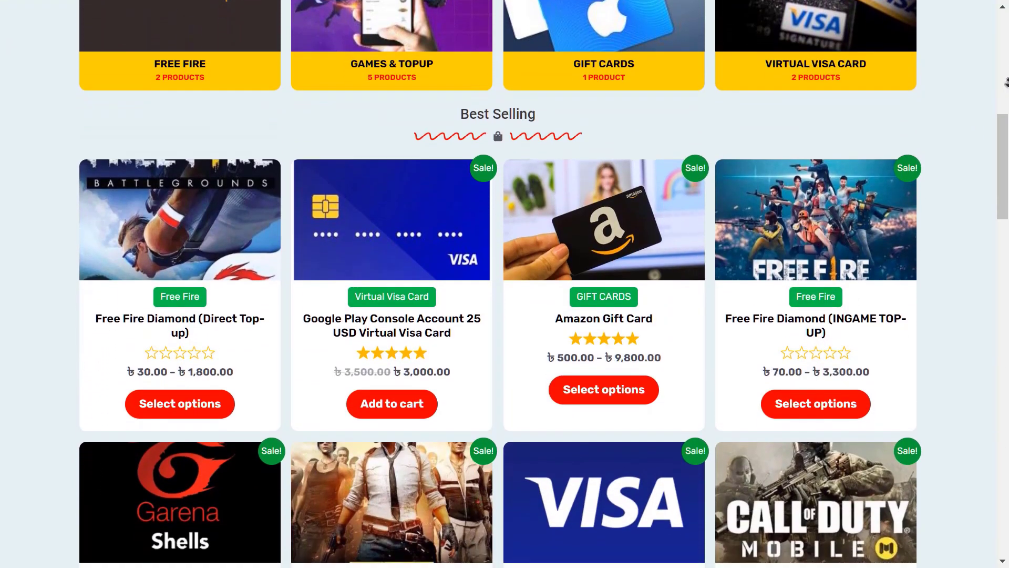
scroll(1005, 145, "down", 5)
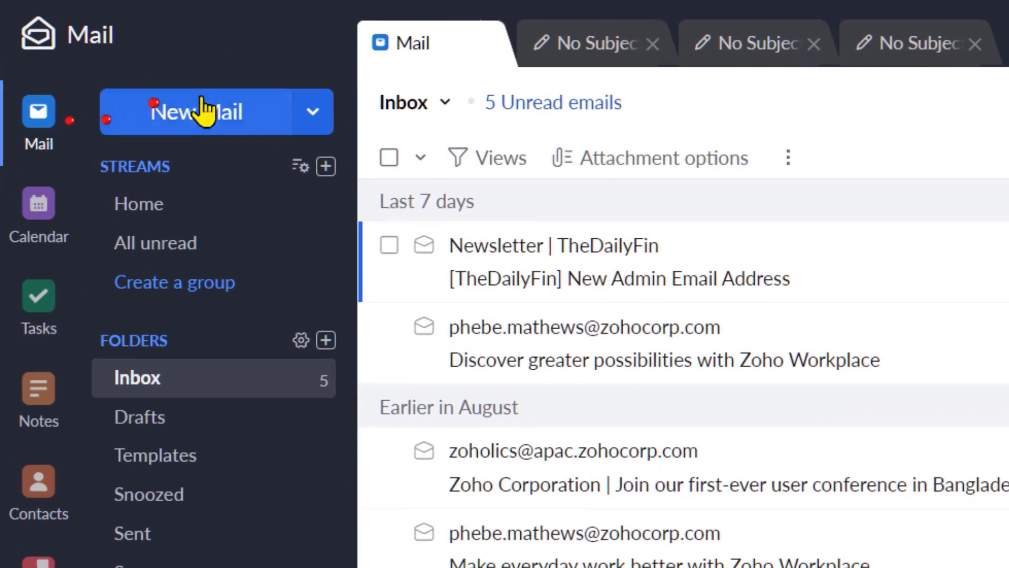
left_click(205, 111)
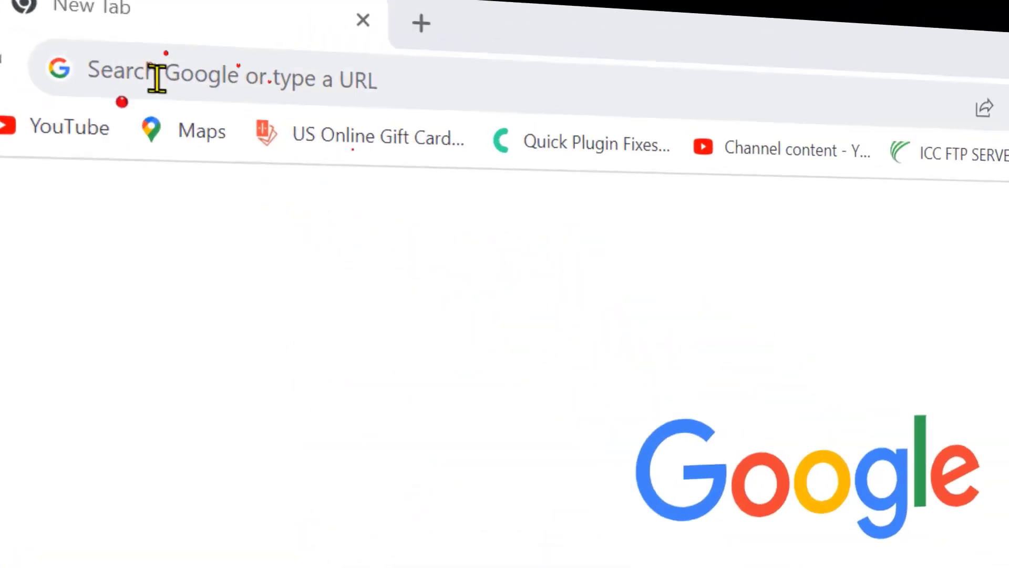
- Search the web for 'zoho mail', dropping the suggested pricing completion
left_click(138, 46)
type("zoho ")
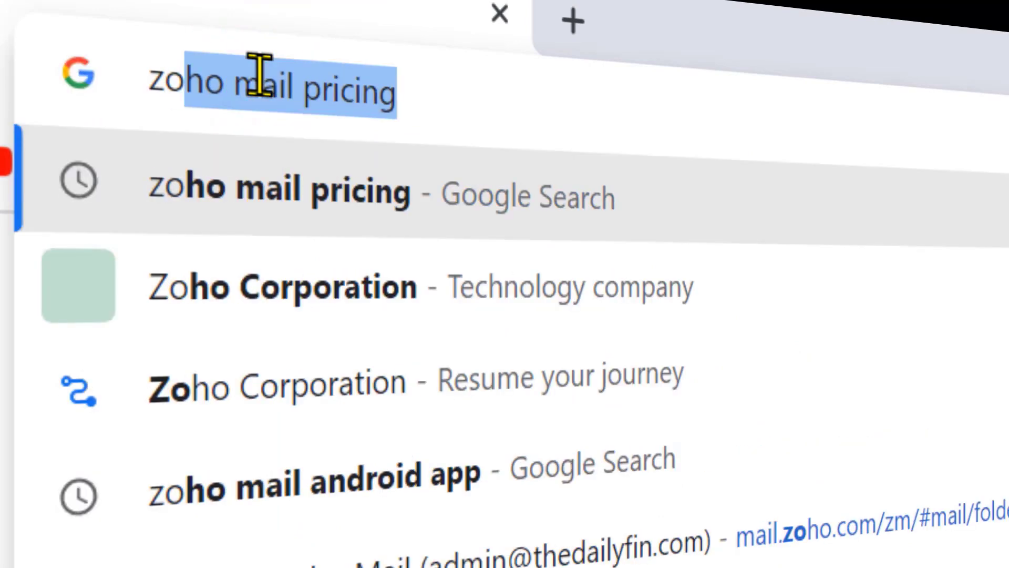
type("mail")
key("Delete")
key("Return")
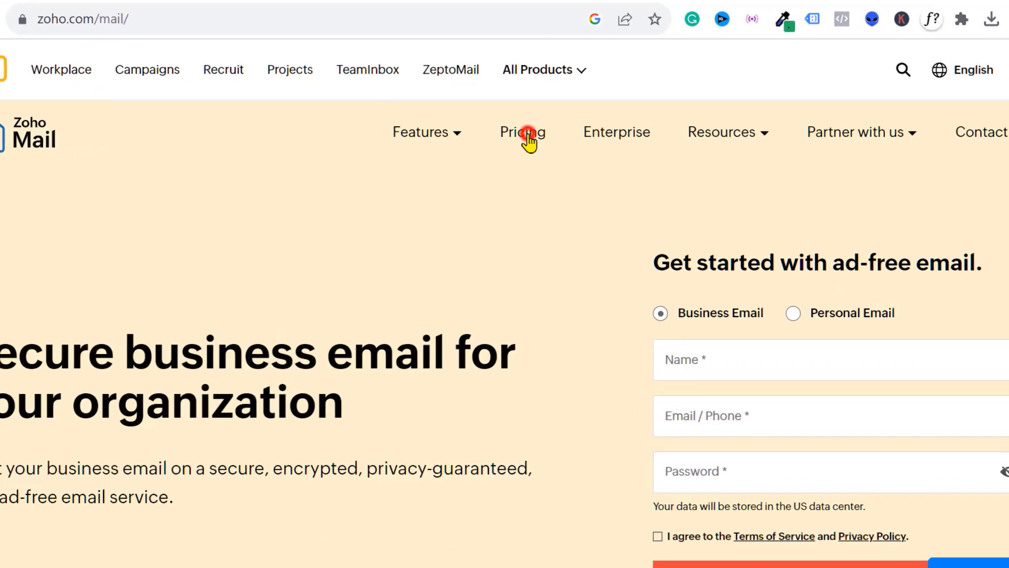
- Open the Zoho Mail pricing page and scroll through the plans
left_click(523, 143)
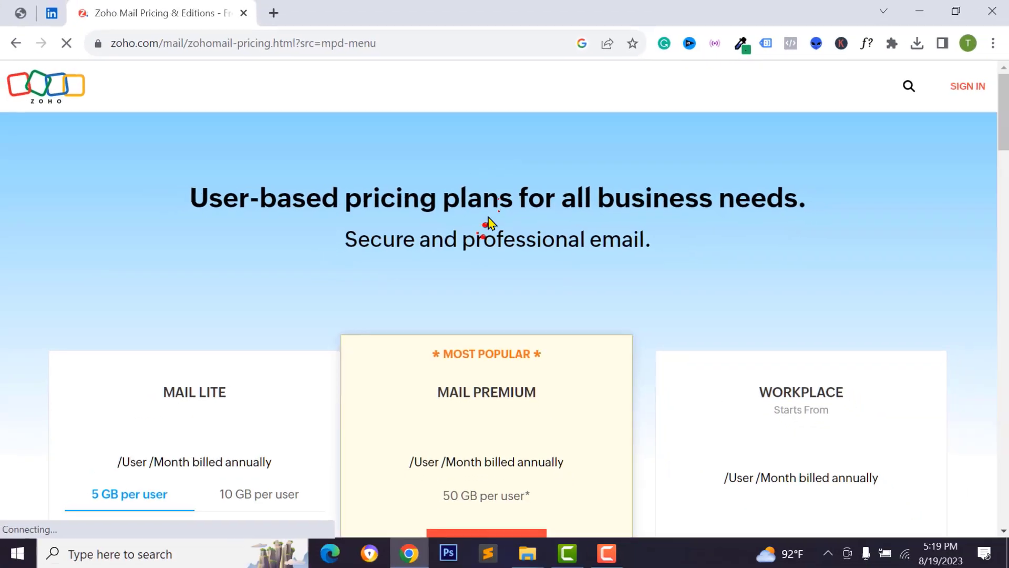
scroll(487, 223, "down", 5)
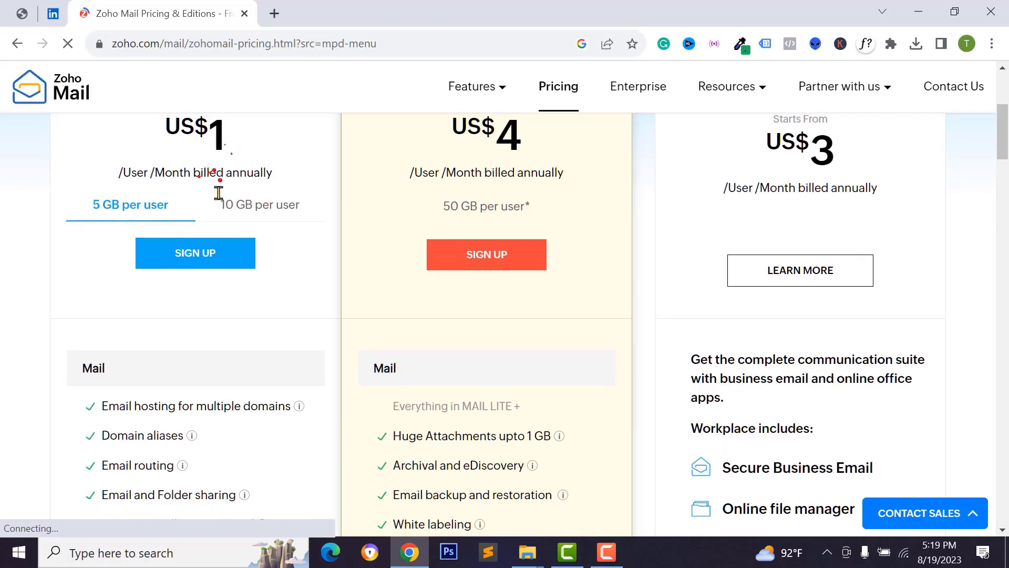
scroll(219, 194, "up", 2)
scroll(226, 229, "down", 2)
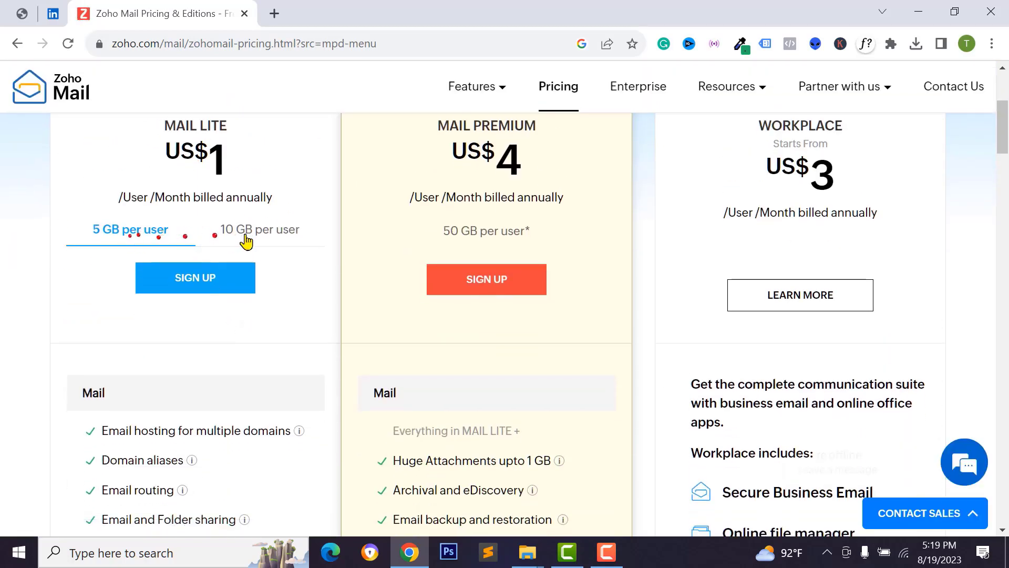
scroll(149, 238, "down", 10)
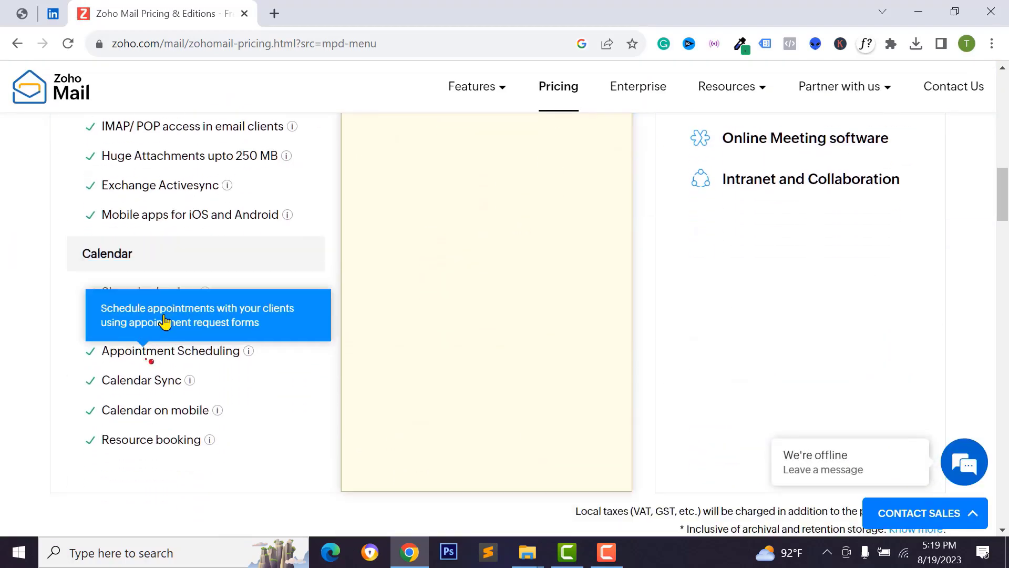
scroll(151, 375, "up", 12)
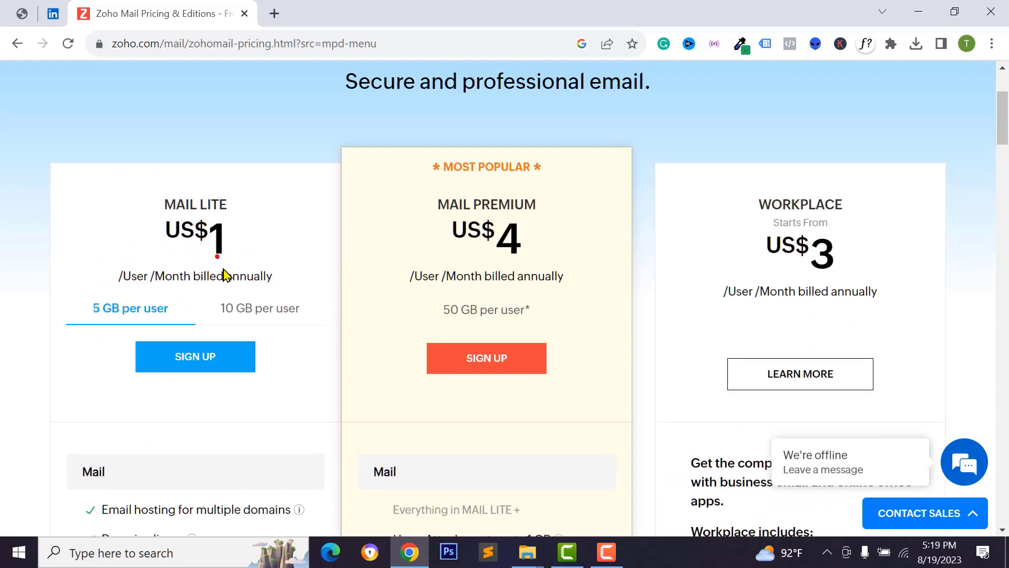
scroll(609, 265, "down", 15)
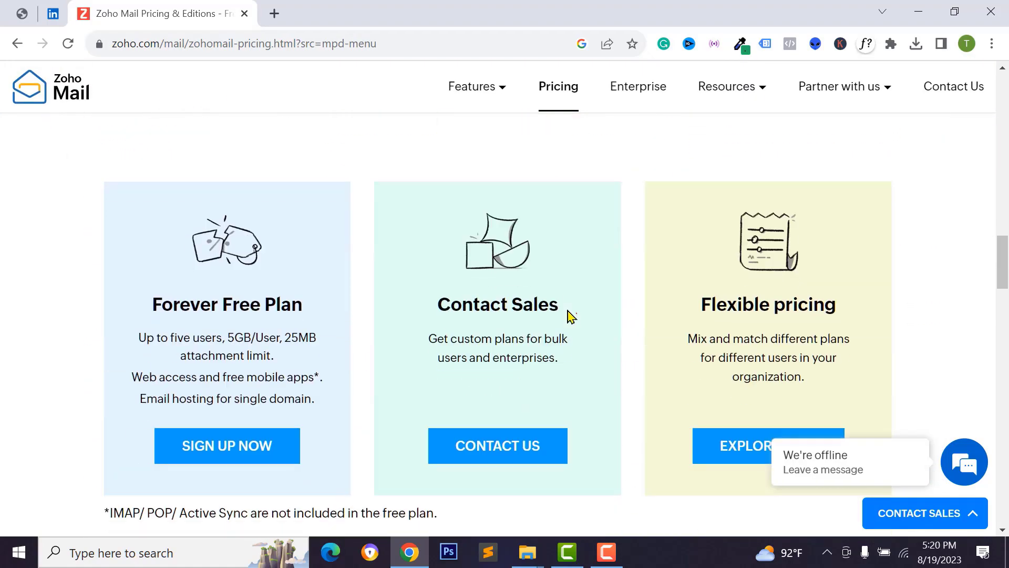
scroll(567, 315, "down", 5)
scroll(567, 315, "up", 4)
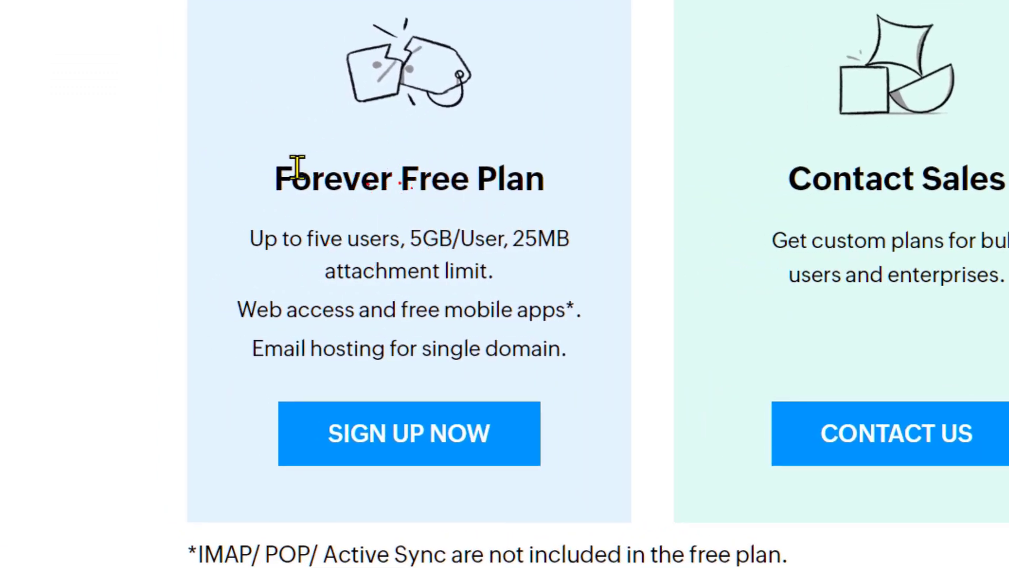
- Review the Forever Free Plan's user, storage, mobile app and single-domain limits, then sign up for it
left_click_drag(280, 177, 536, 181)
left_click(536, 183)
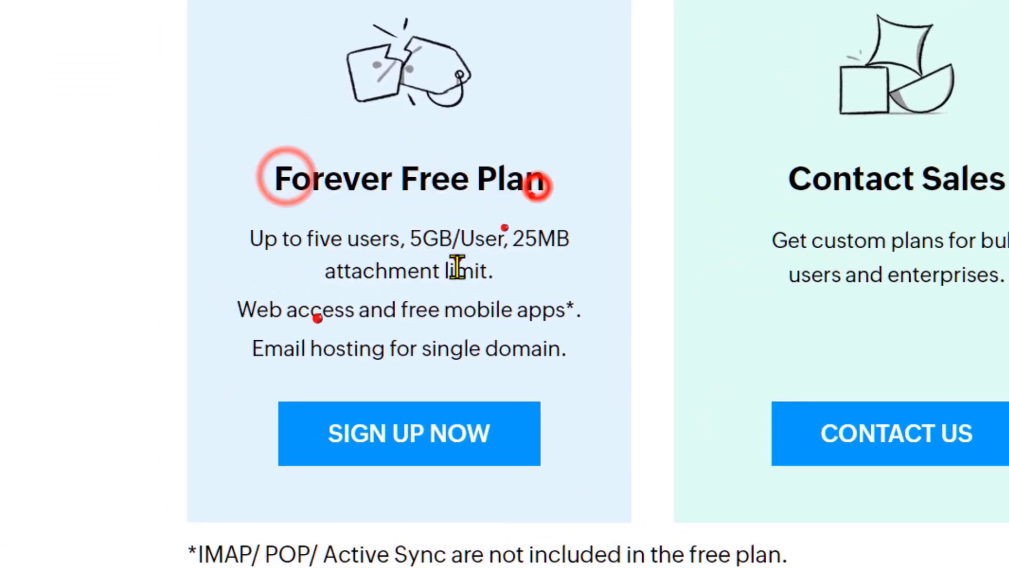
left_click(413, 226)
left_click(480, 232)
left_click_drag(239, 310, 594, 318)
left_click(528, 303)
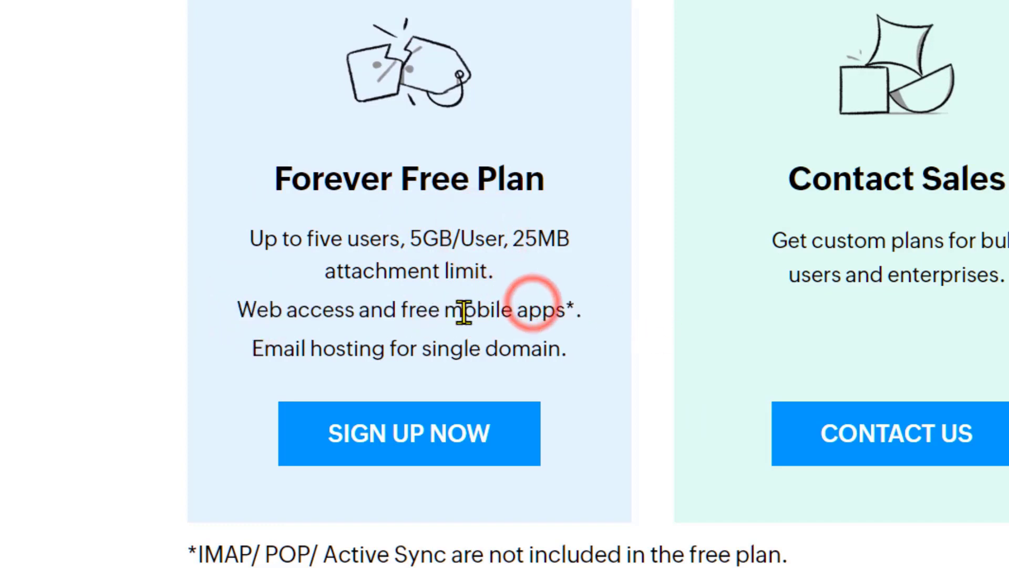
left_click_drag(463, 312, 590, 310)
left_click(557, 307)
left_click_drag(249, 349, 604, 360)
left_click(421, 351)
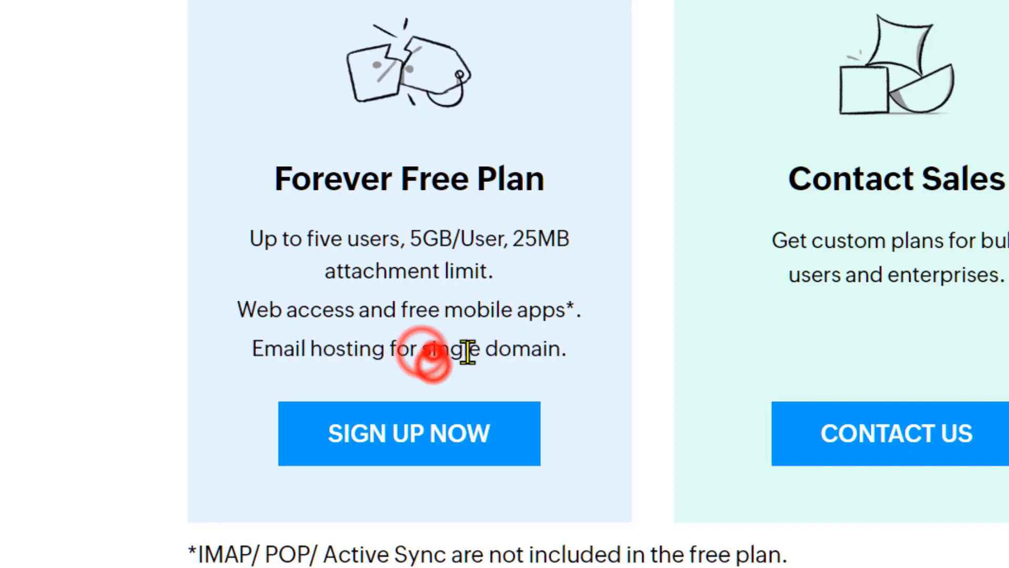
left_click(571, 332)
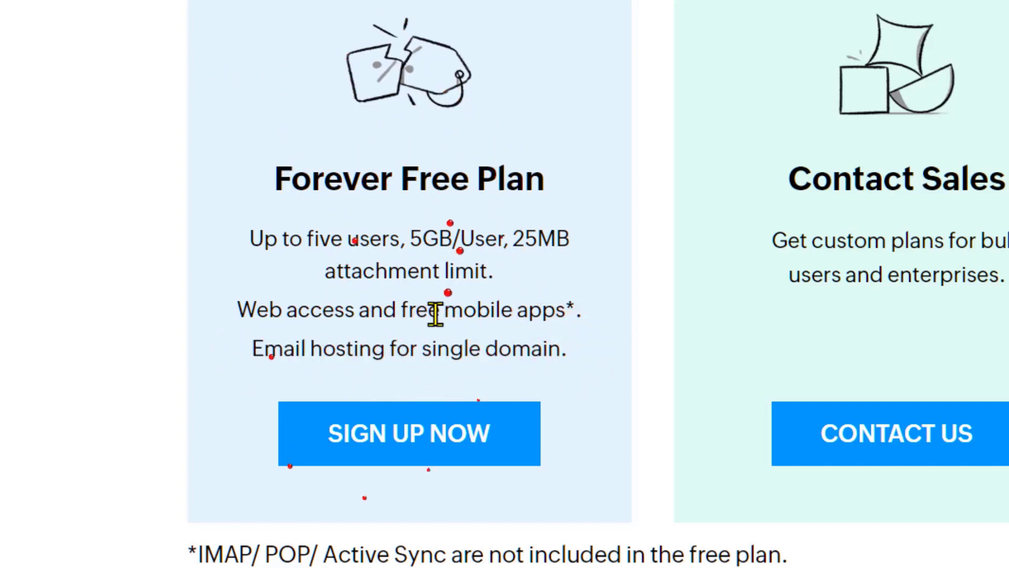
left_click(434, 431)
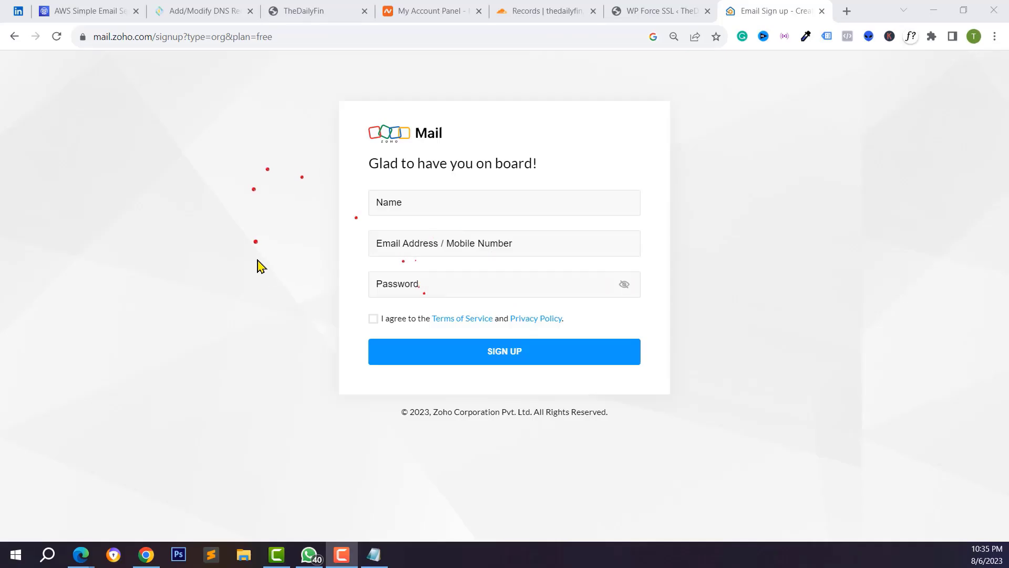
- Fill in the user's name, pasted email and password, accept the terms, and submit the sign-up
left_click(257, 259)
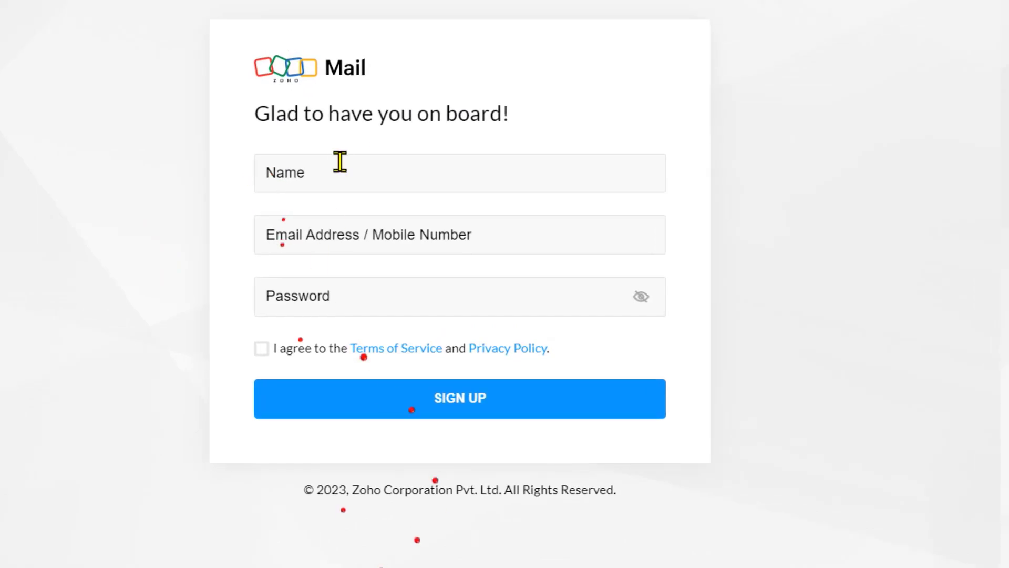
left_click(409, 187)
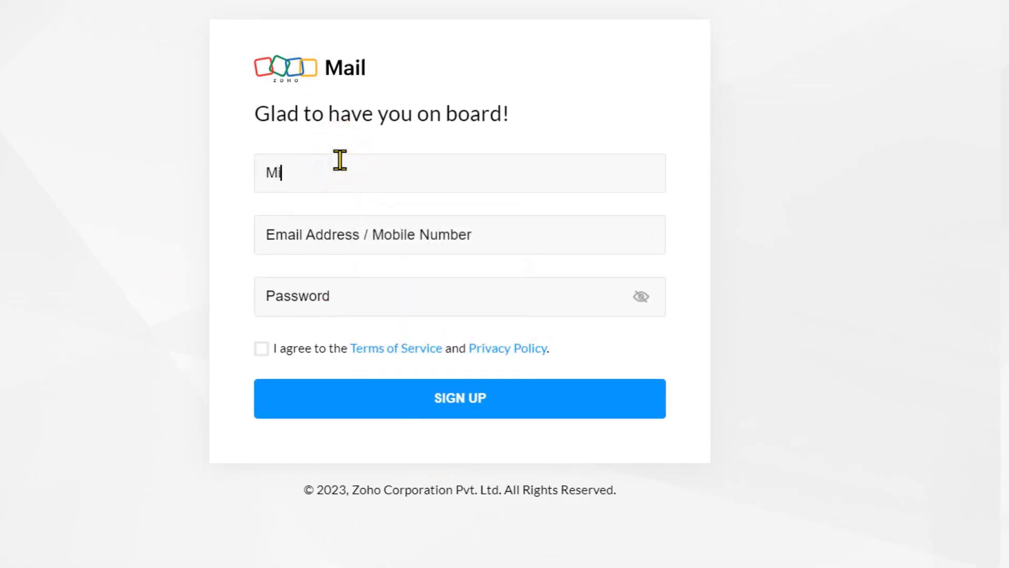
left_click(435, 248)
right_click(435, 251)
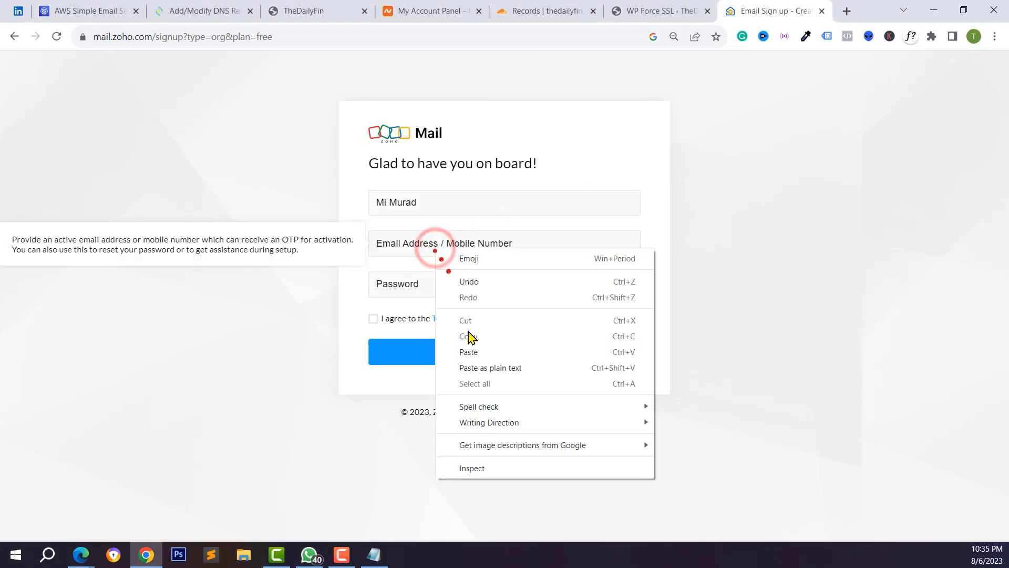
left_click(473, 352)
left_click(446, 293)
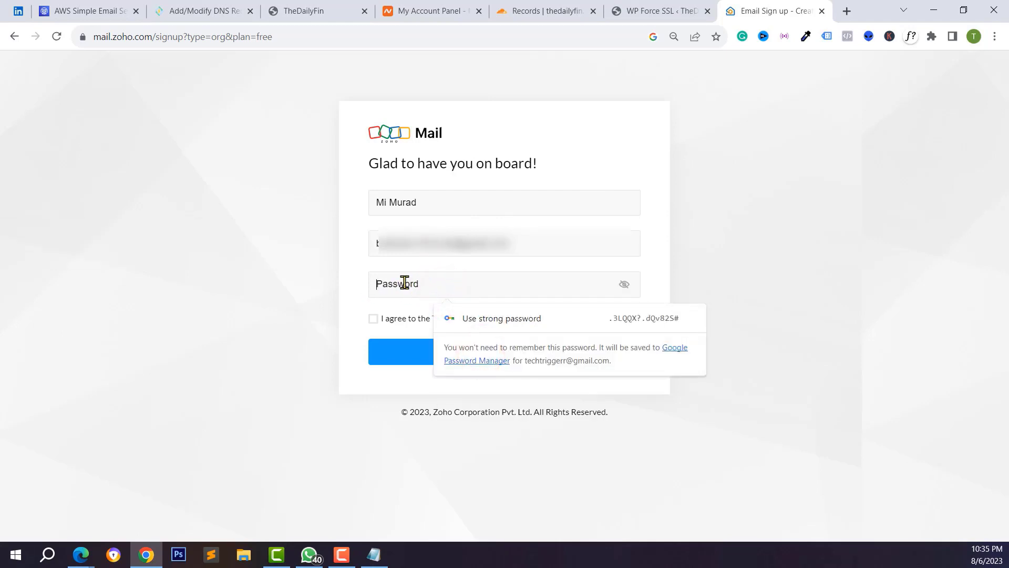
key("ctrl+v")
left_click(373, 334)
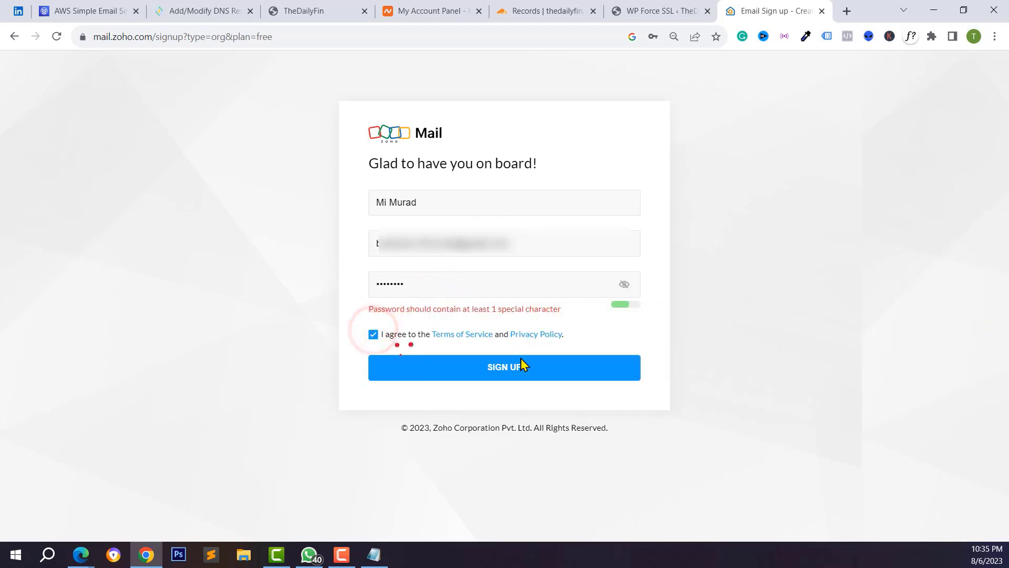
left_click(523, 366)
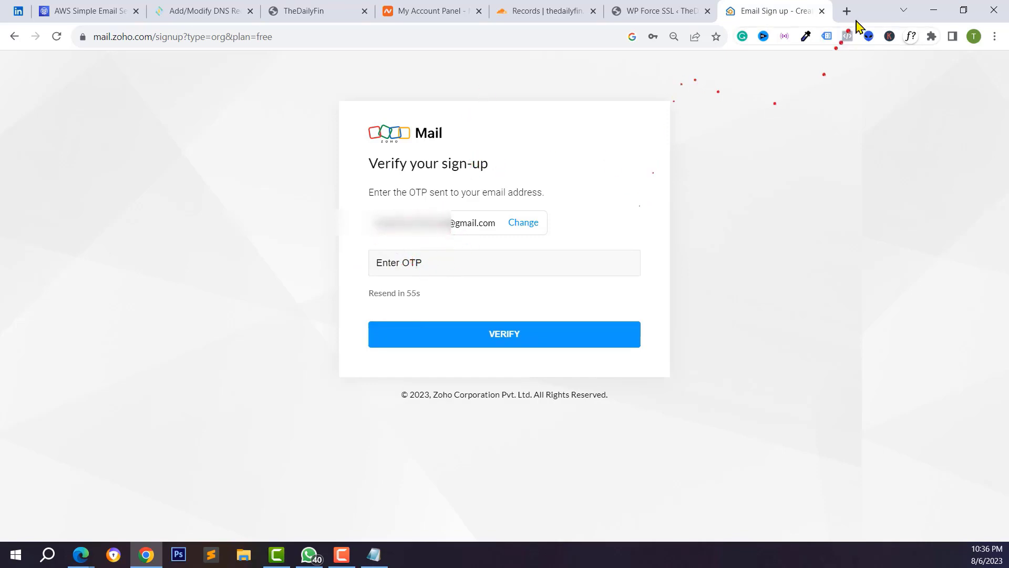
- Open Gmail in a new tab and open the Zoho Verification Code email
left_click(845, 11)
type("gmail.com")
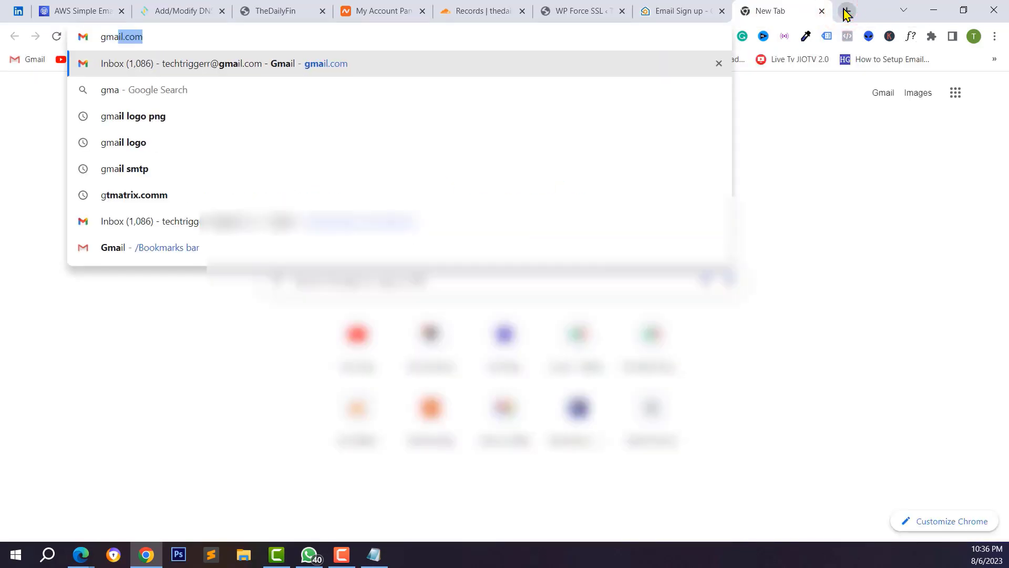
key("Return")
left_click(270, 177)
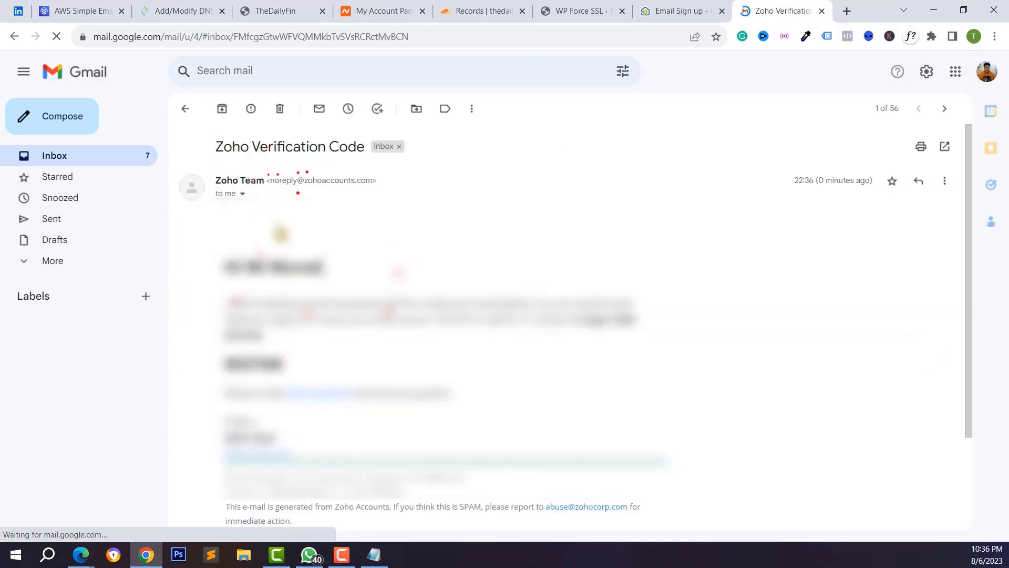
scroll(320, 290, "down", 2)
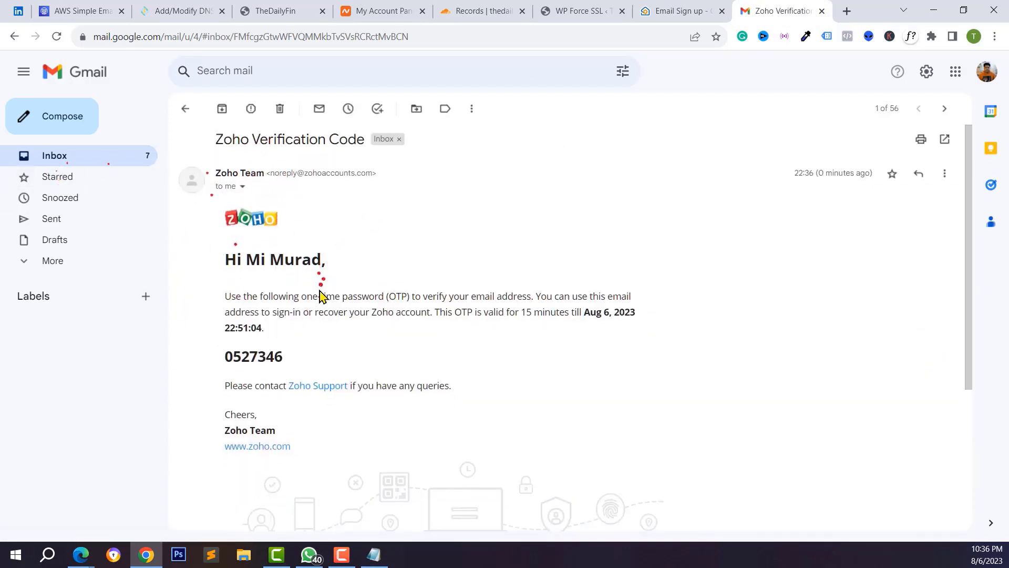
- Copy the OTP from the email, paste it into Zoho's verification page and verify
right_click(249, 258)
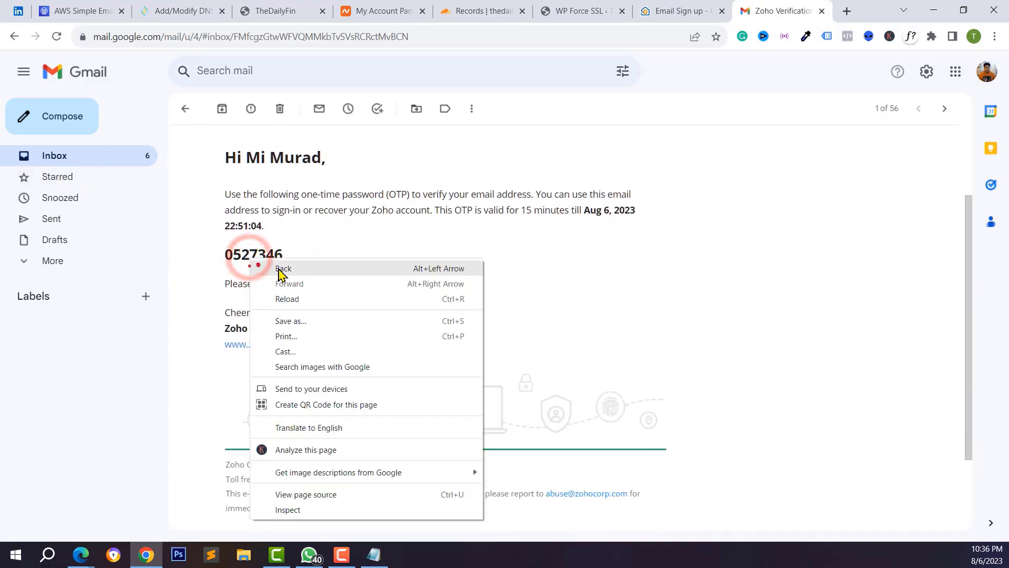
double_click(257, 255)
right_click(256, 255)
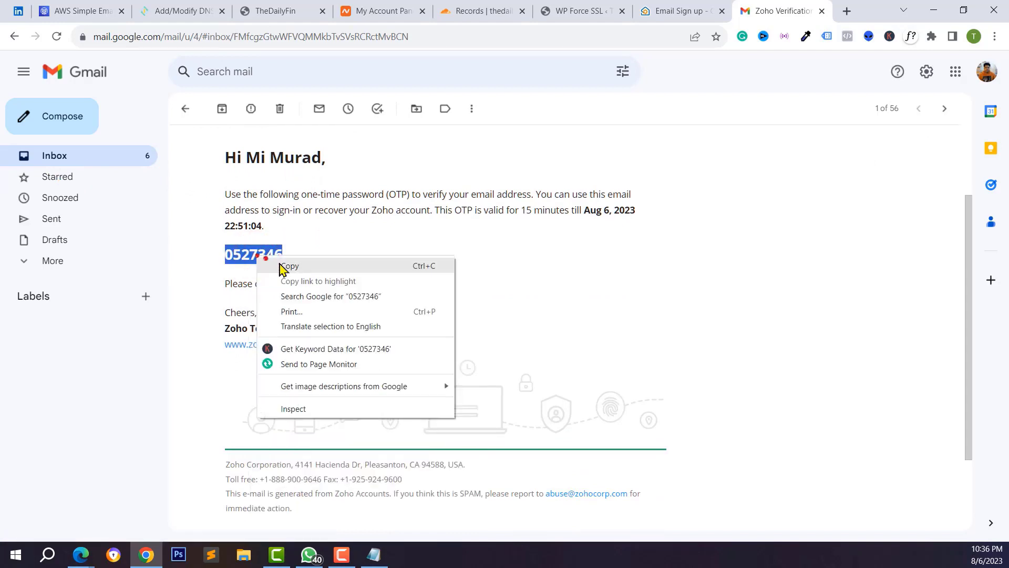
left_click(285, 264)
left_click(251, 262)
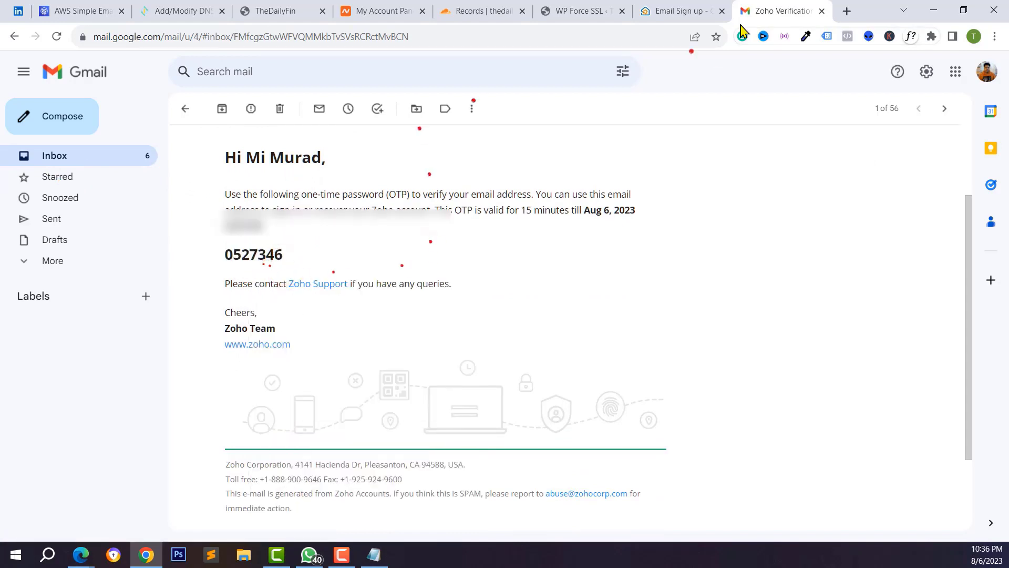
left_click(662, 8)
right_click(422, 268)
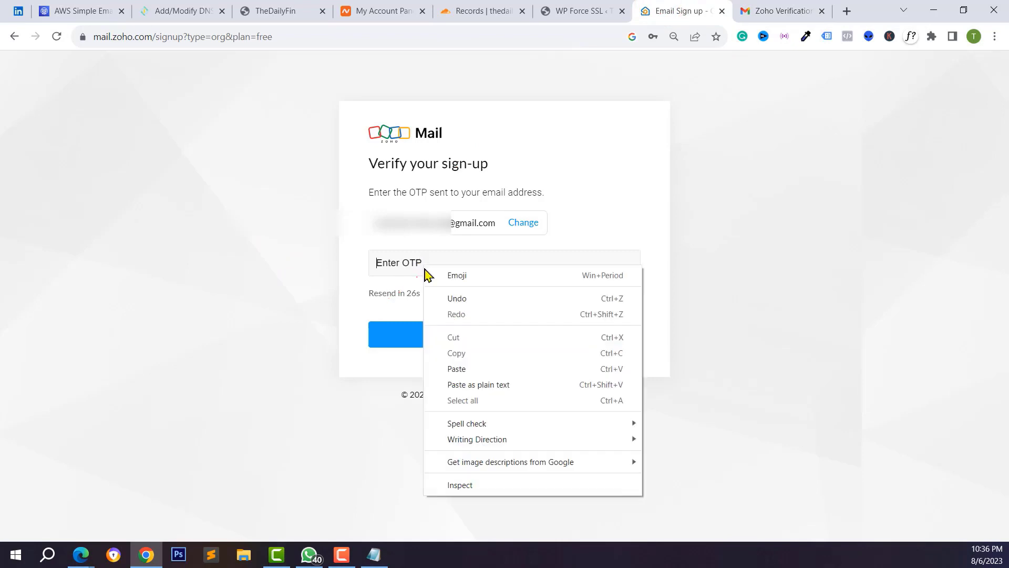
left_click(470, 370)
left_click(510, 342)
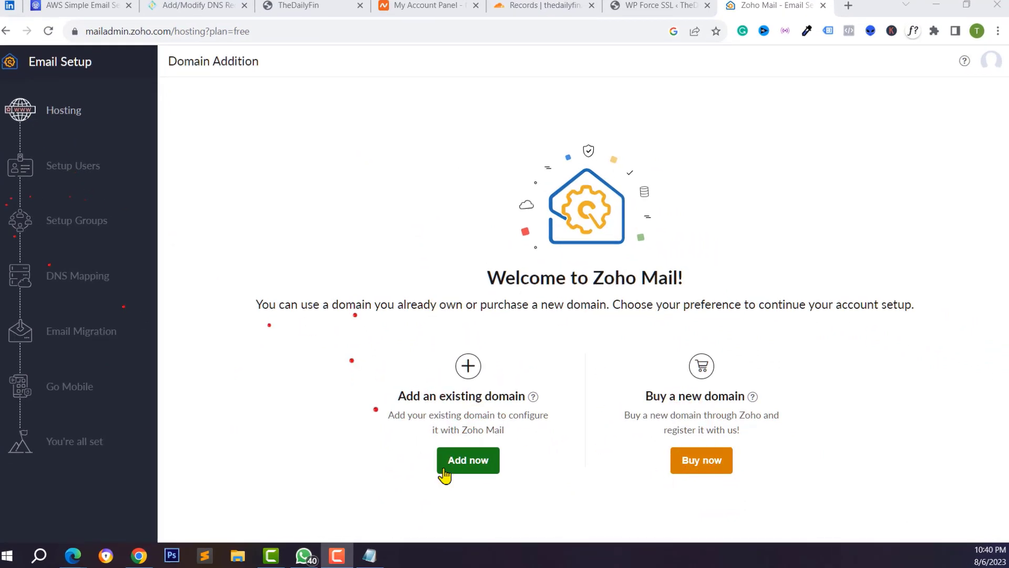
- Open Zoho Mail Admin's add-existing-domain form, then go to the Namecheap dashboard
left_click(470, 462)
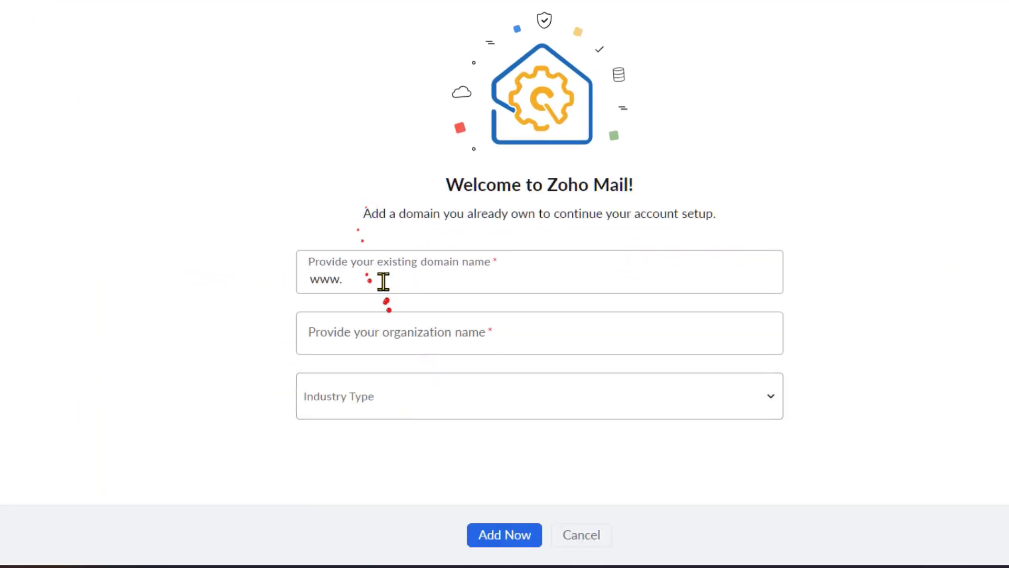
left_click(498, 2)
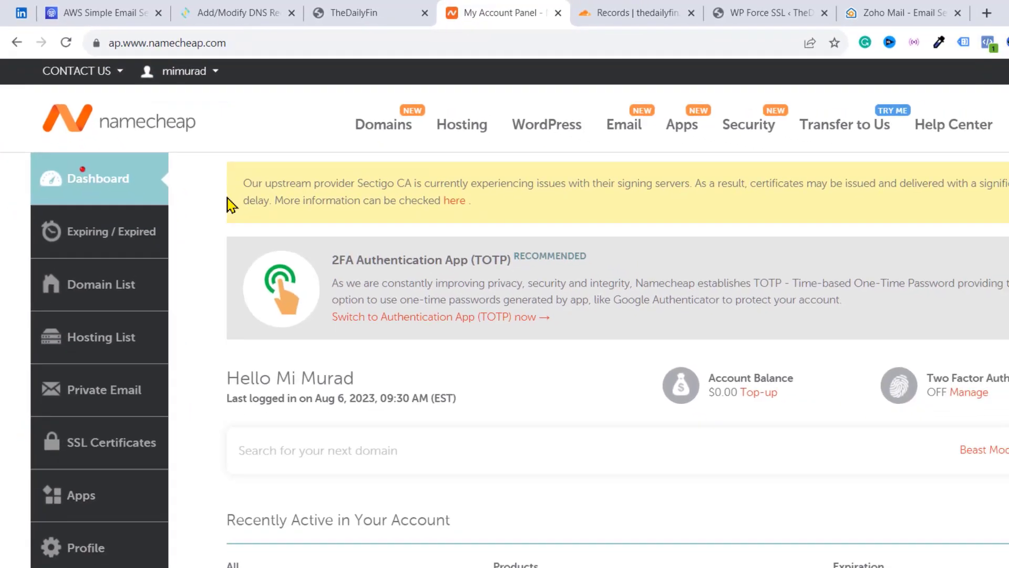
- Search Namecheap for the availability of afeflefw.com
scroll(336, 295, "down", 5)
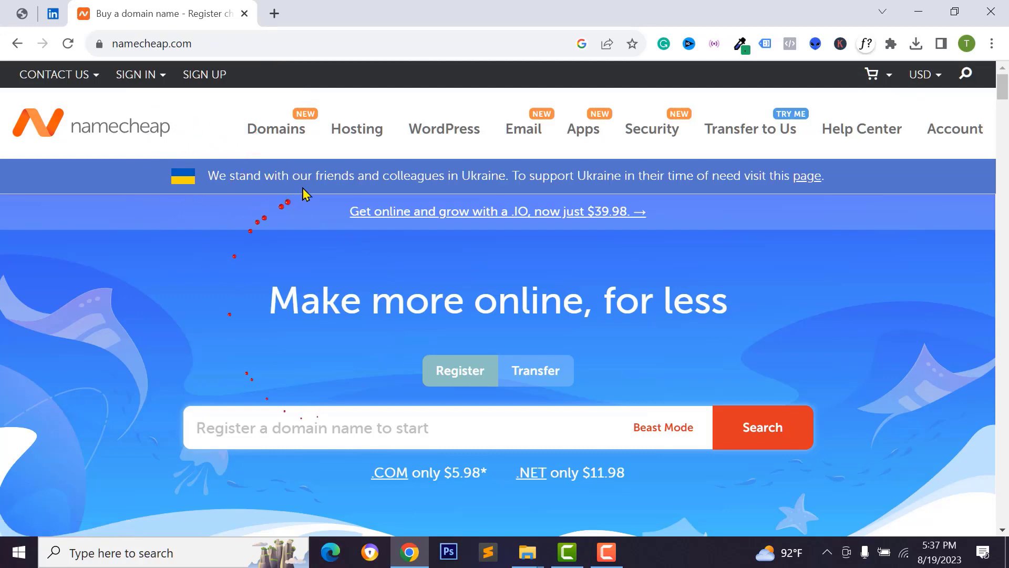
scroll(284, 368, "down", 2)
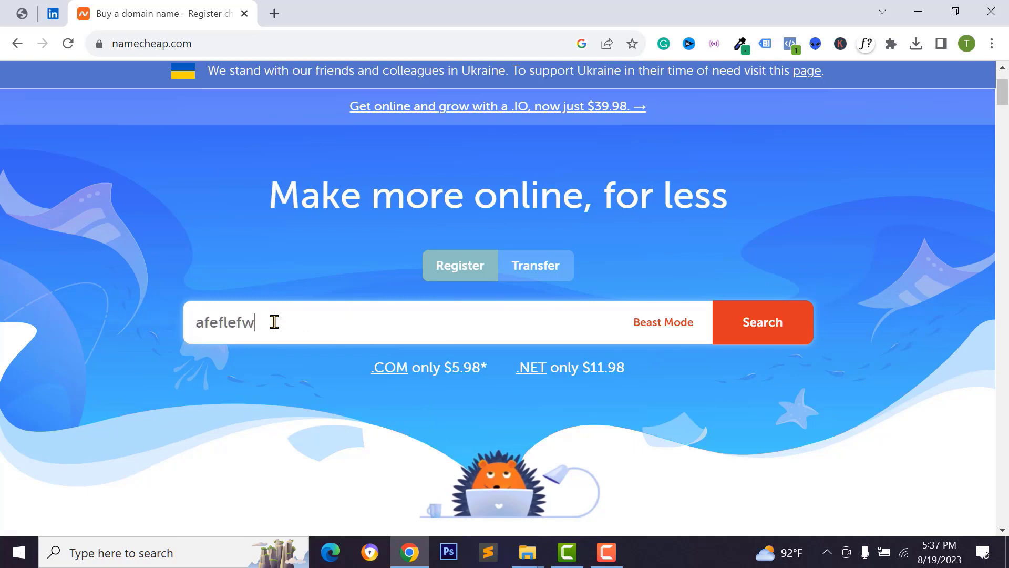
type("m")
key("Return")
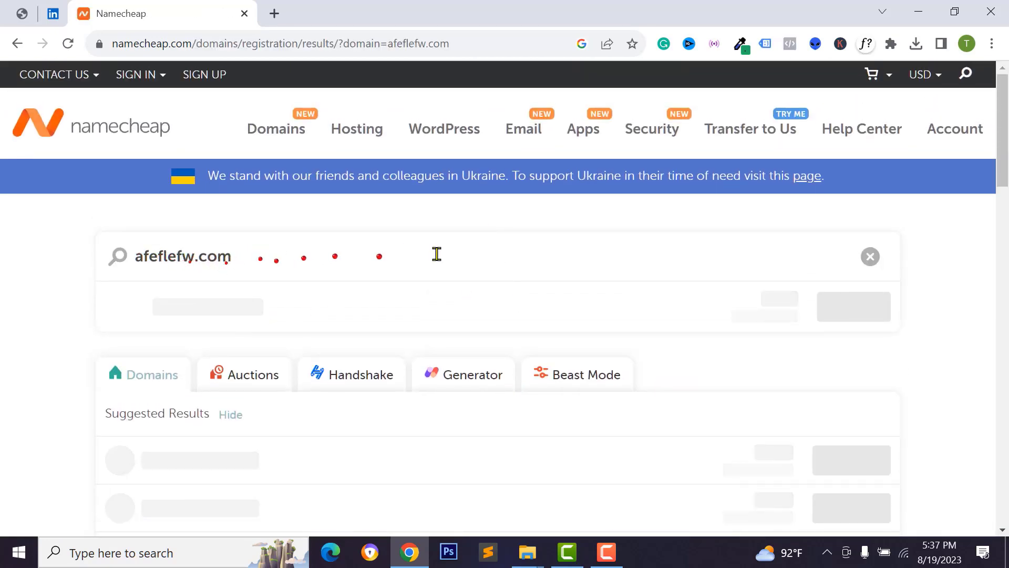
- Copy the domain name thedailyfin.com from the dashboard's Recently Active list
scroll(269, 210, "down", 2)
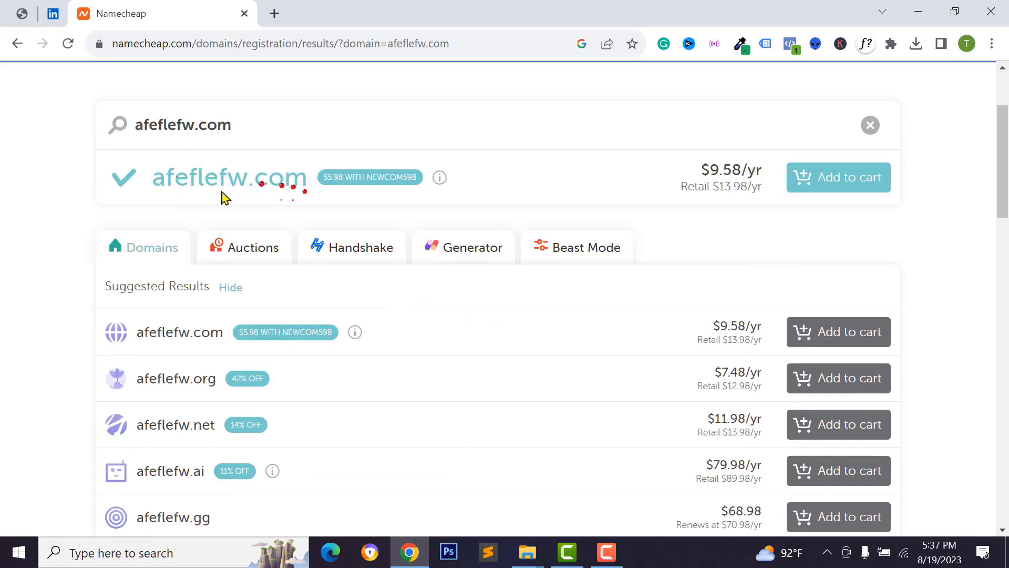
scroll(226, 199, "down", 3)
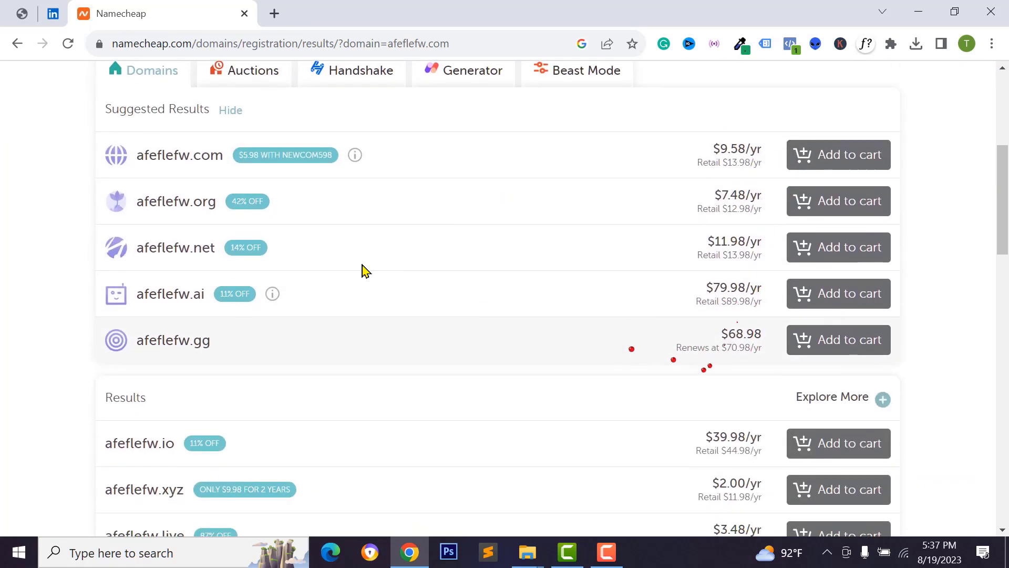
scroll(248, 208, "down", 3)
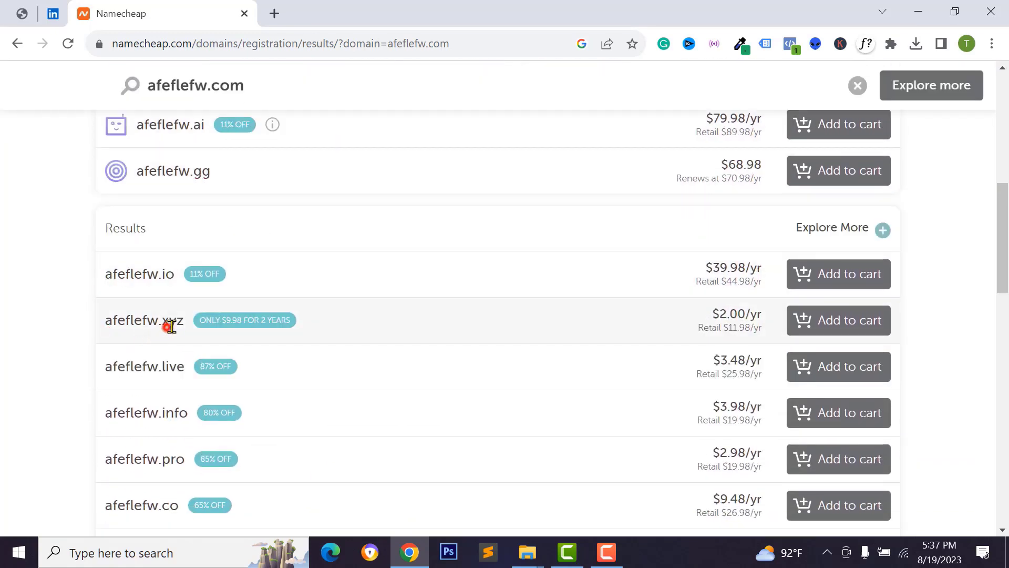
scroll(736, 278, "down", 7)
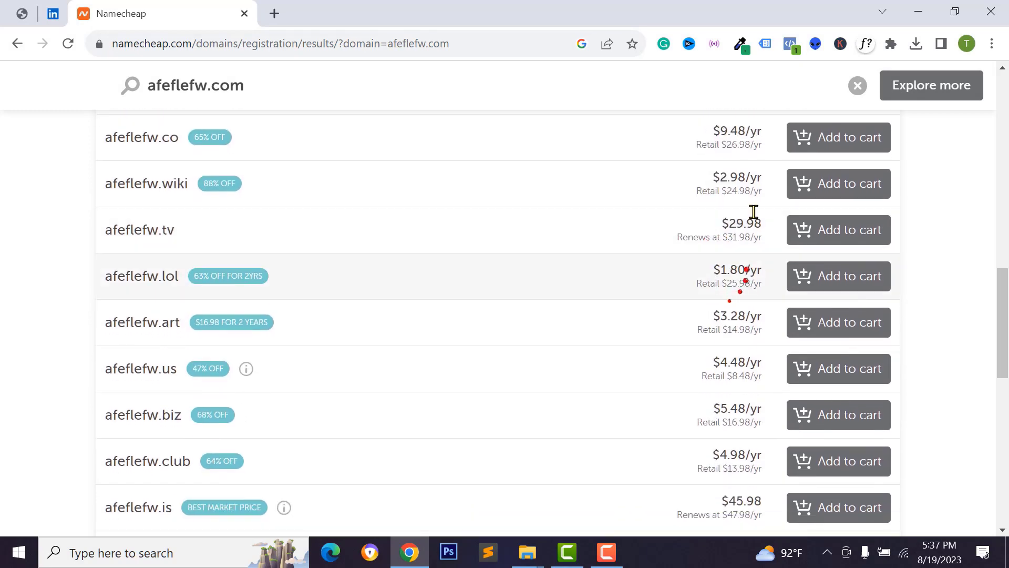
scroll(735, 341, "up", 6)
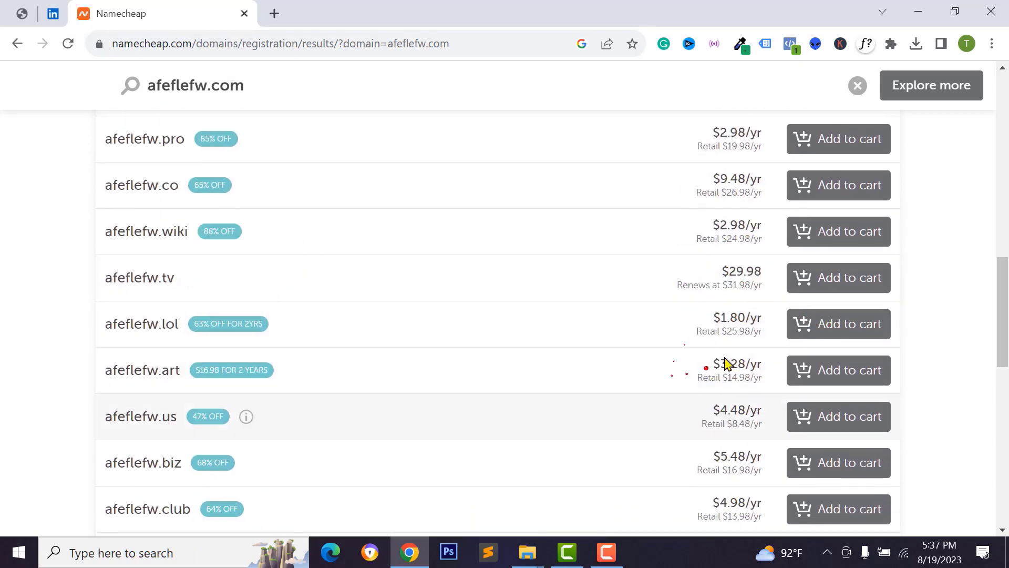
scroll(742, 345, "up", 10)
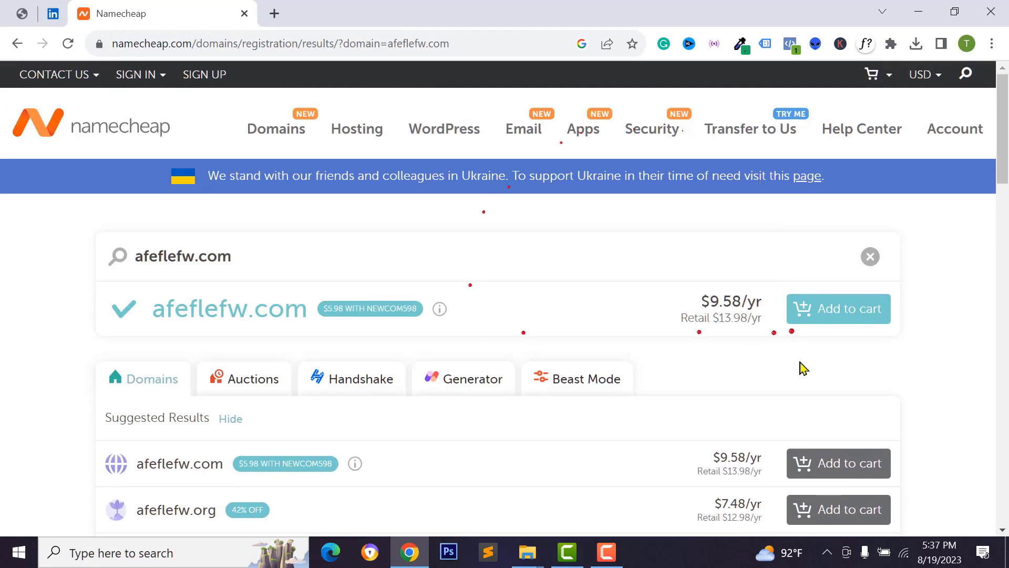
scroll(798, 367, "down", 1)
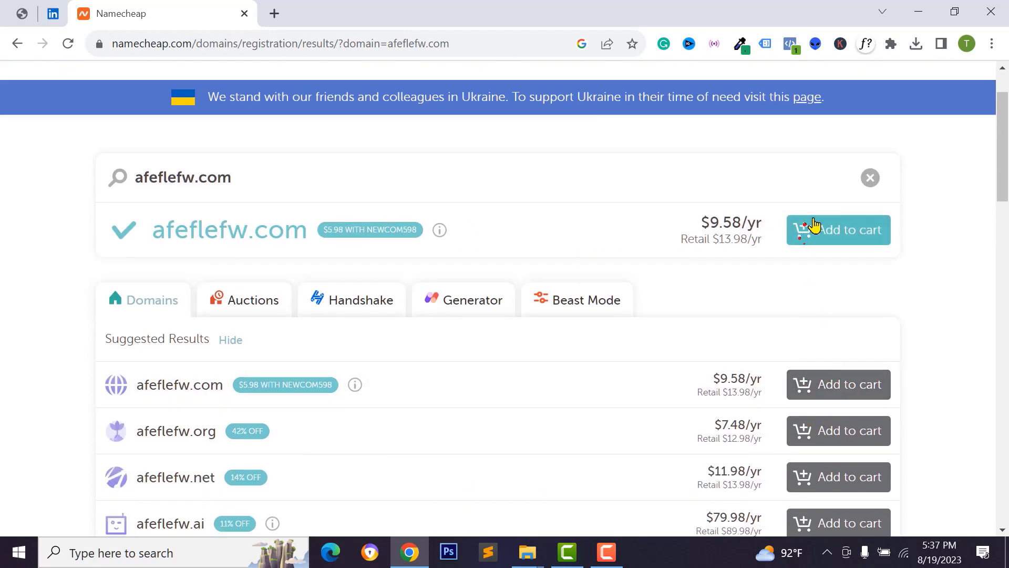
scroll(839, 257, "up", 2)
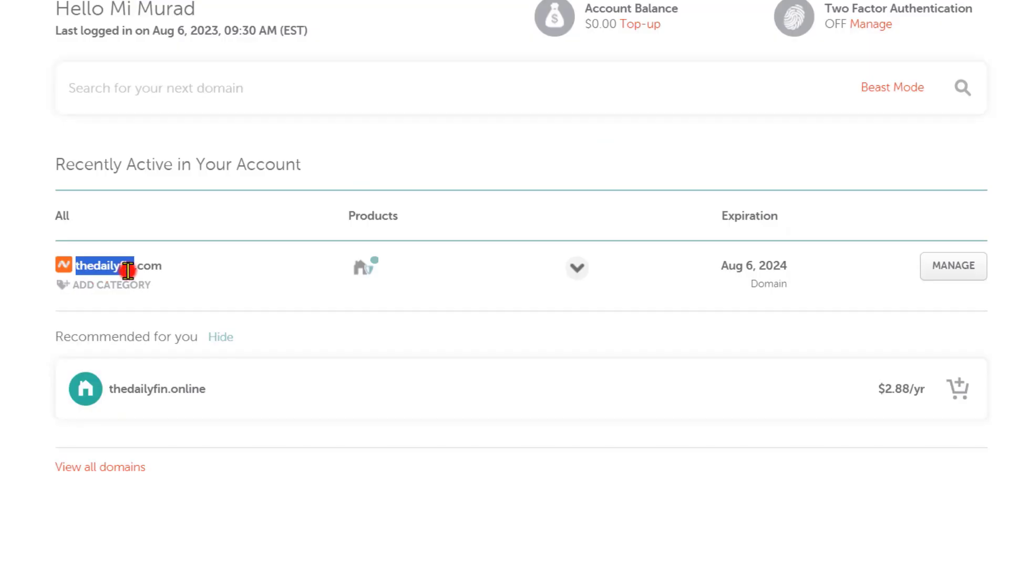
right_click(134, 272)
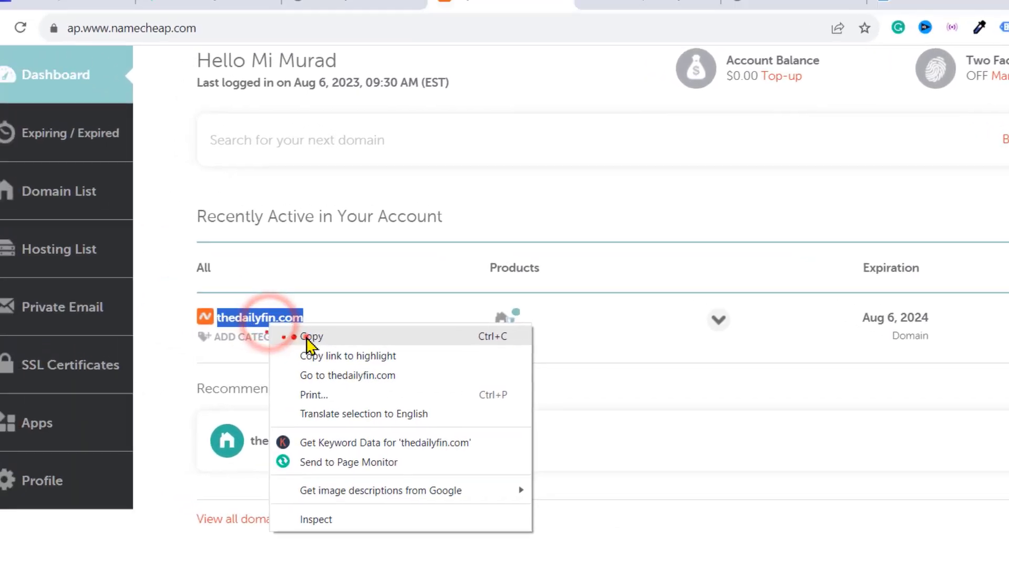
left_click(181, 292)
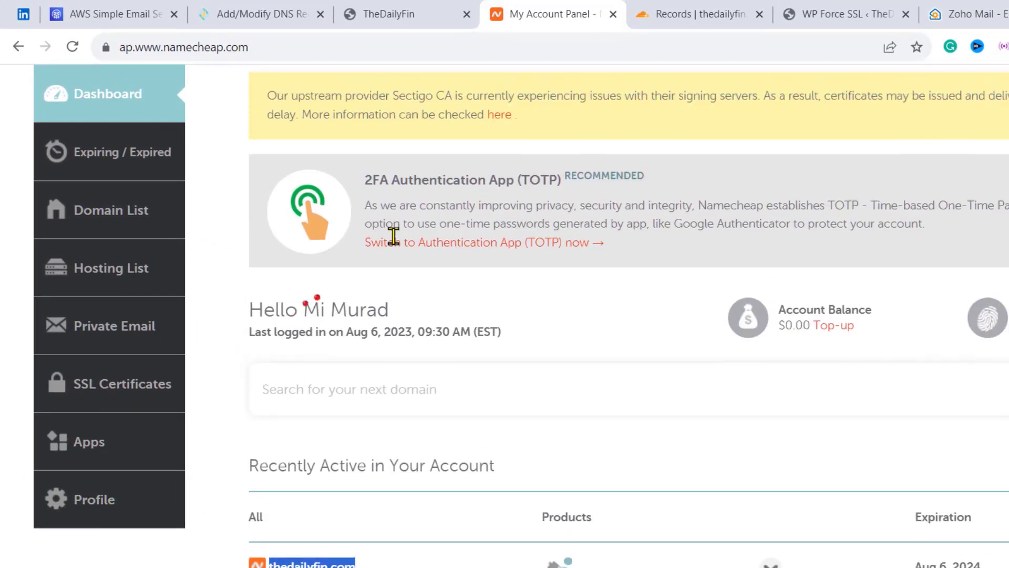
- Add domain thedailyfin.com with organization TheDailyFin and industry Other Orgs & Services
left_click(972, 14)
right_click(349, 309)
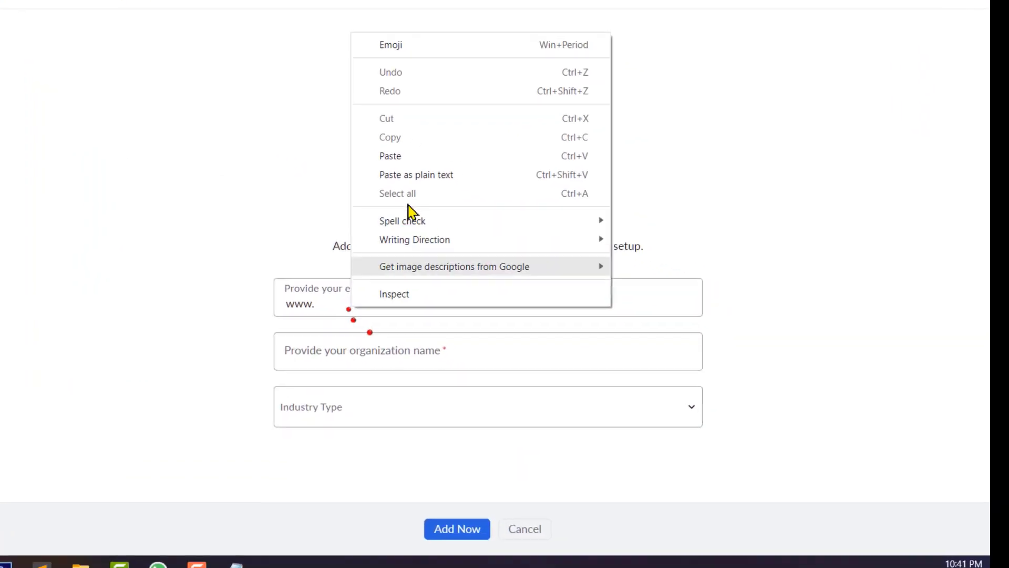
left_click(387, 156)
left_click(332, 356)
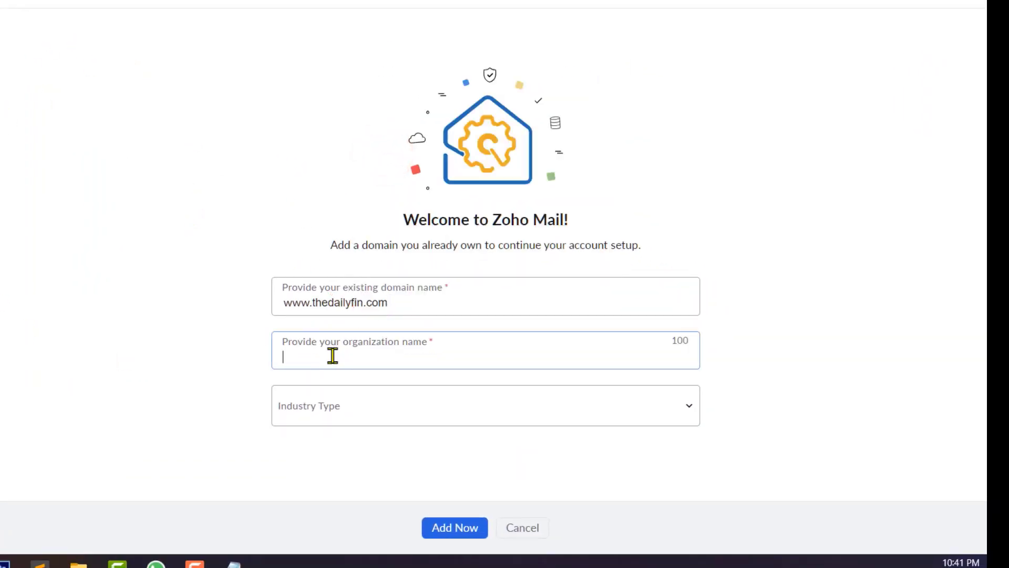
key("ctrl+v")
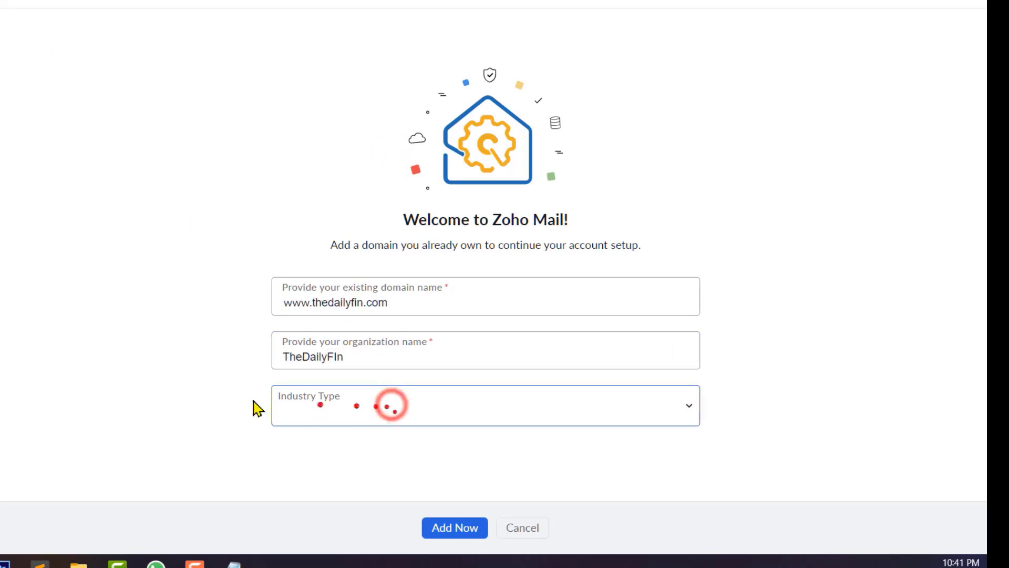
left_click(362, 406)
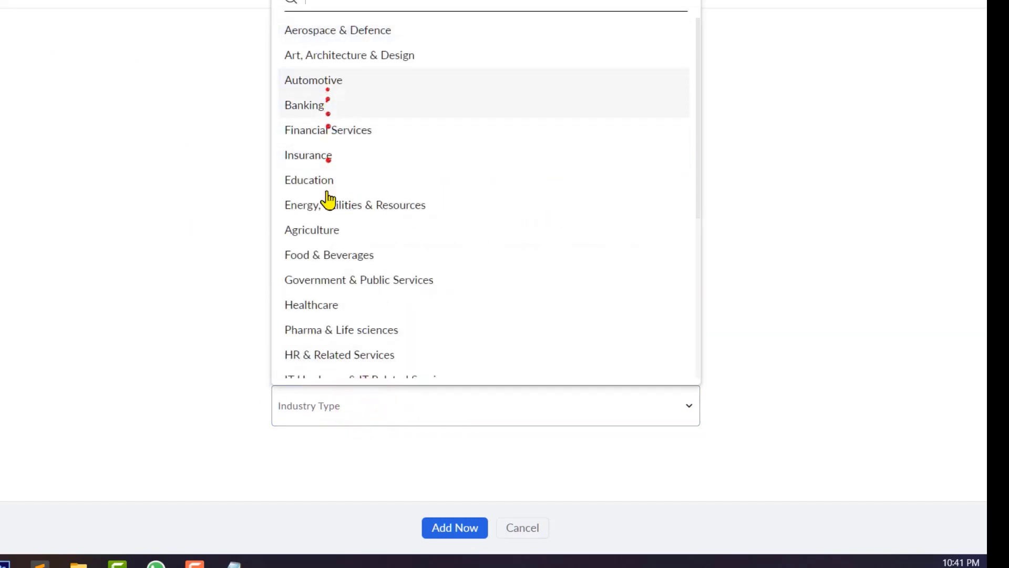
left_click(314, 156)
left_click(468, 529)
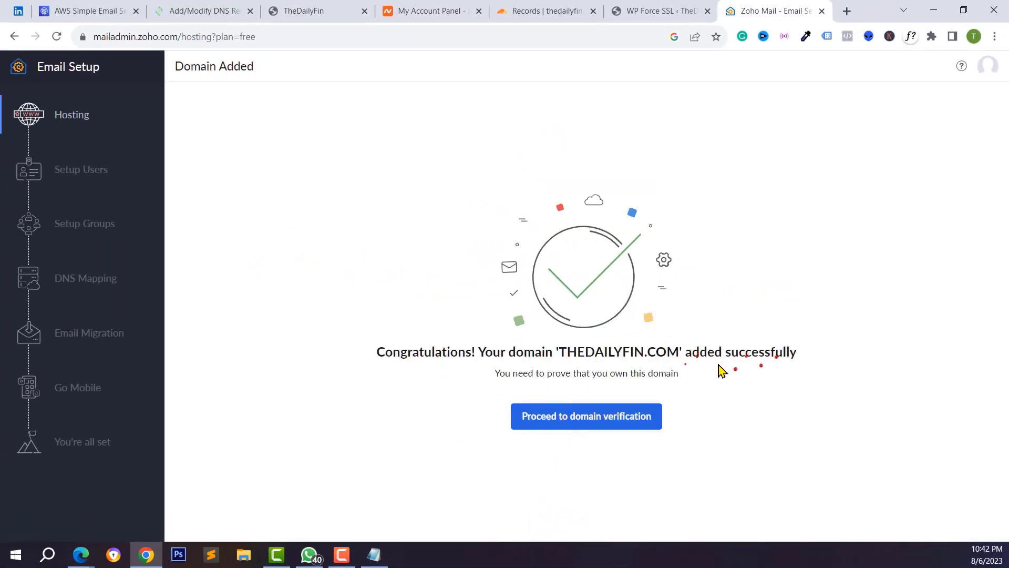
- Proceed to Zoho domain verification and review thedailyfin.com's DNS records in Cloudflare
left_click(583, 419)
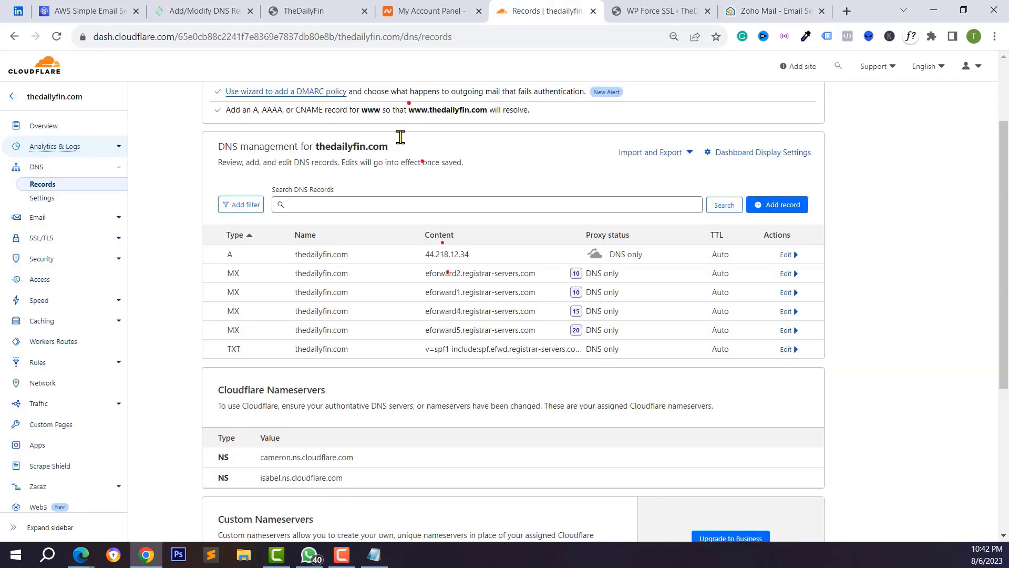
scroll(416, 225, "up", 2)
mouse_move(20, 150)
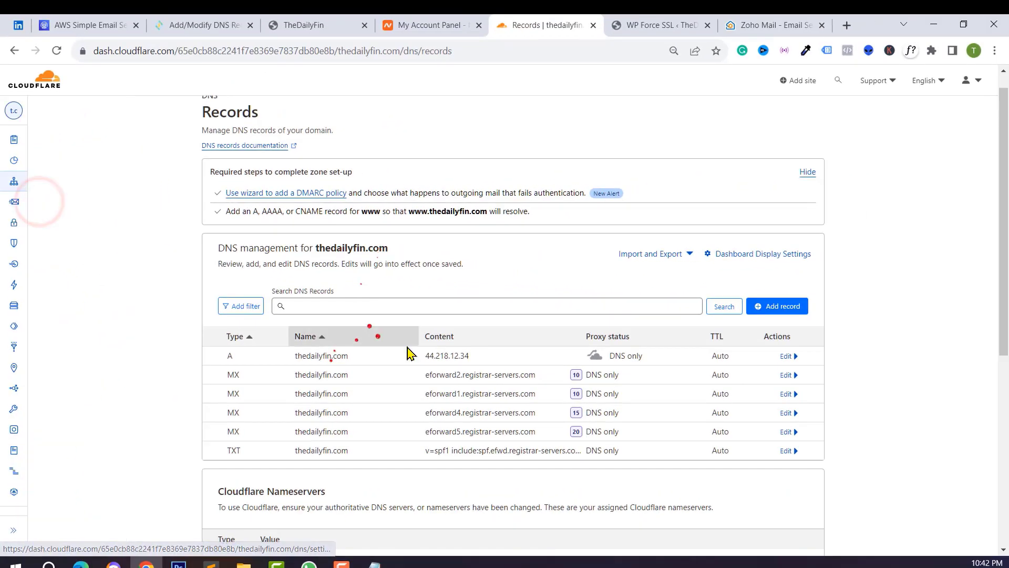
scroll(499, 316, "down", 1)
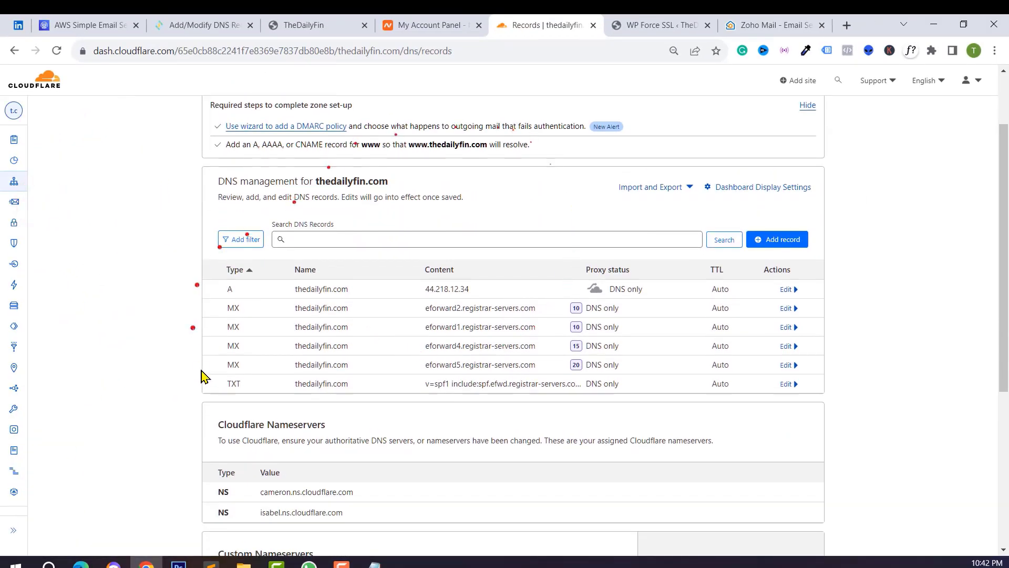
scroll(205, 368, "down", 3)
scroll(295, 305, "up", 3)
scroll(358, 277, "up", 2)
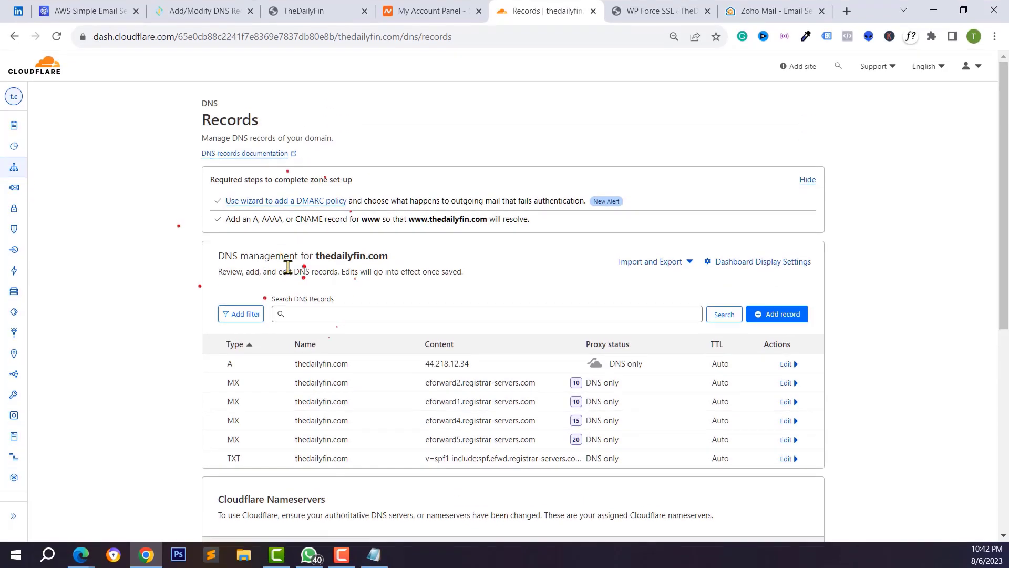
left_click(409, 21)
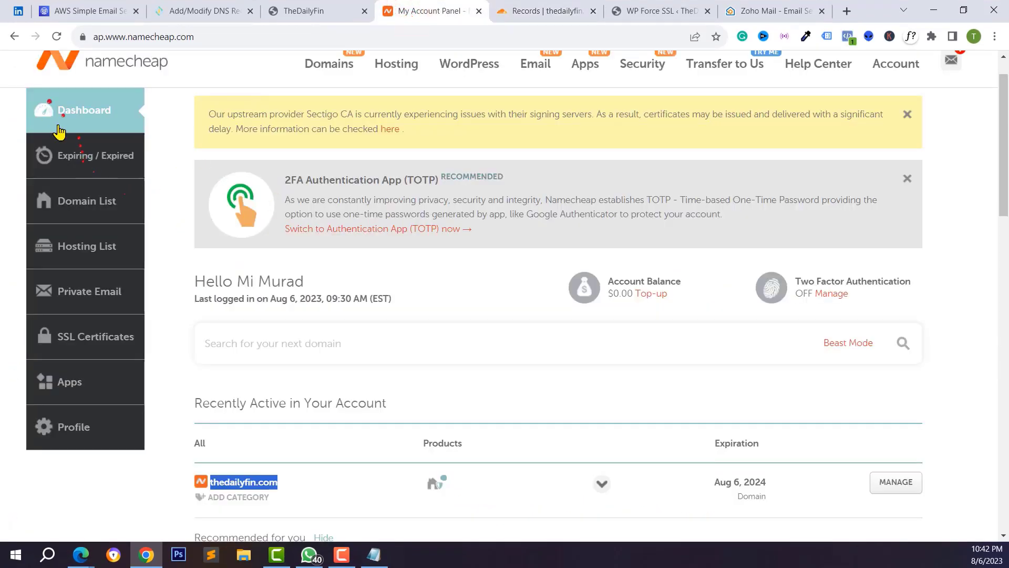
- Open thedailyfin.com's domain details and switch its nameservers to Namecheap BasicDNS
scroll(338, 421, "down", 3)
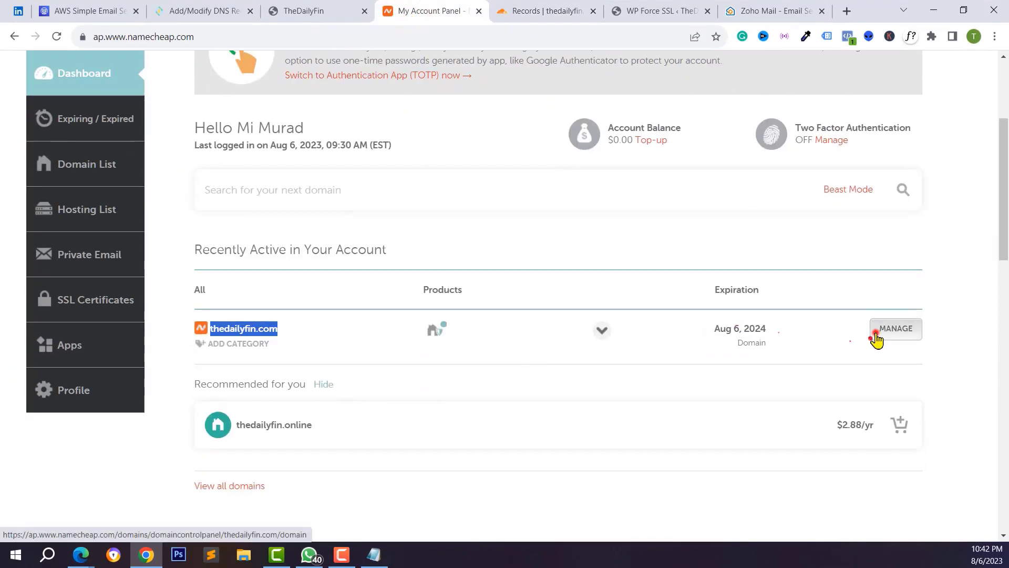
left_click(877, 340)
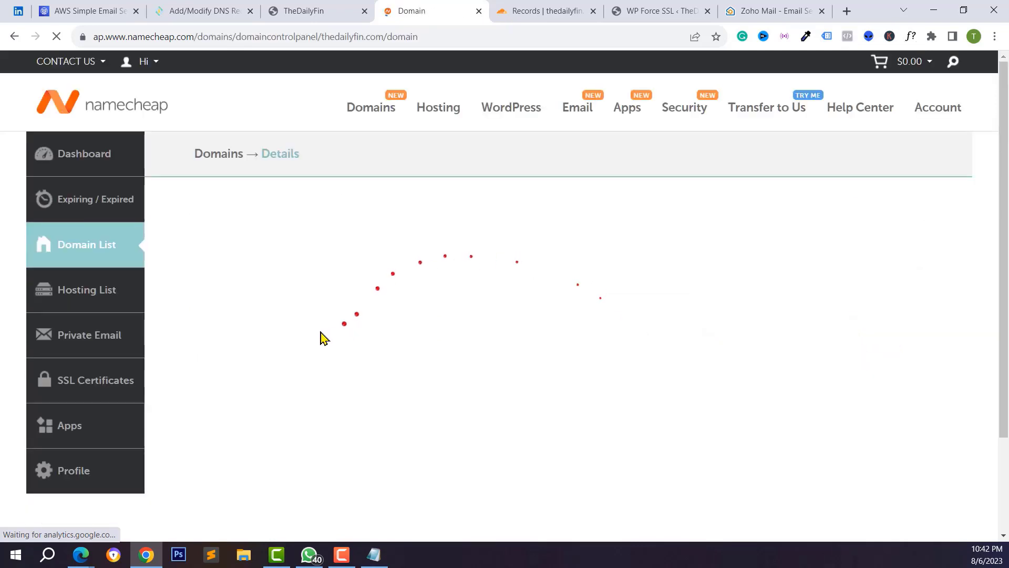
scroll(368, 344, "down", 1)
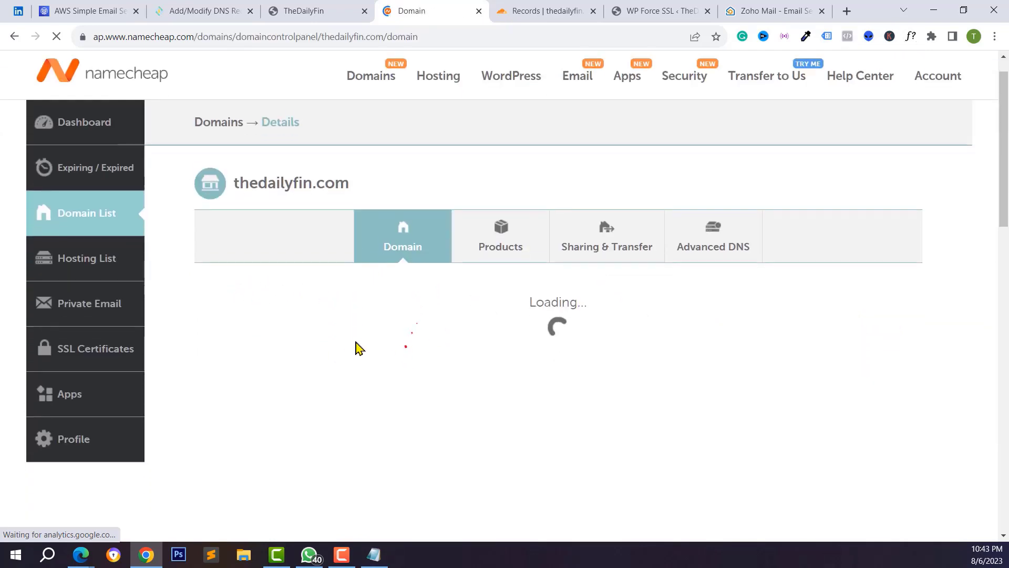
scroll(341, 377, "down", 2)
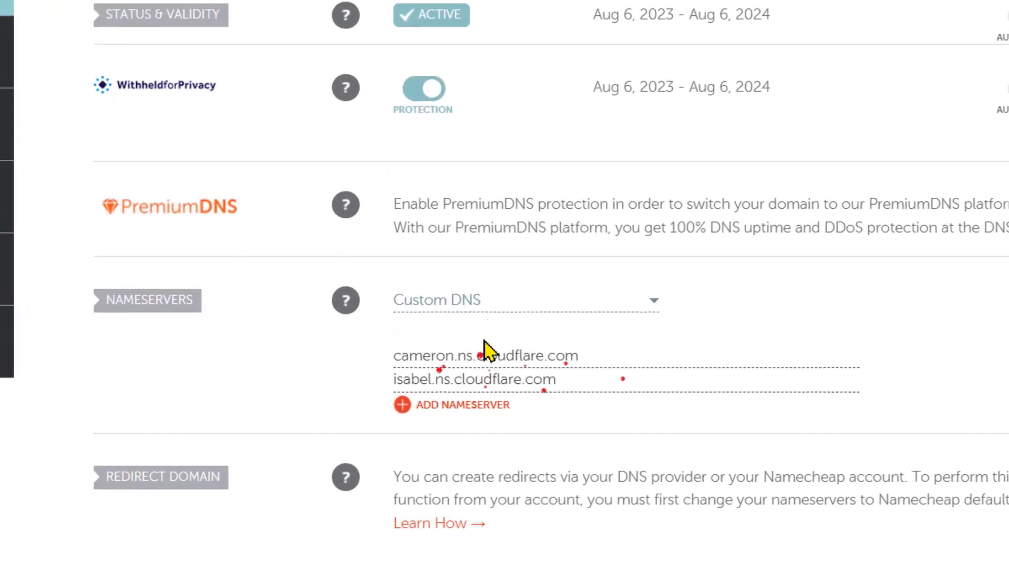
left_click(443, 365)
left_click(473, 340)
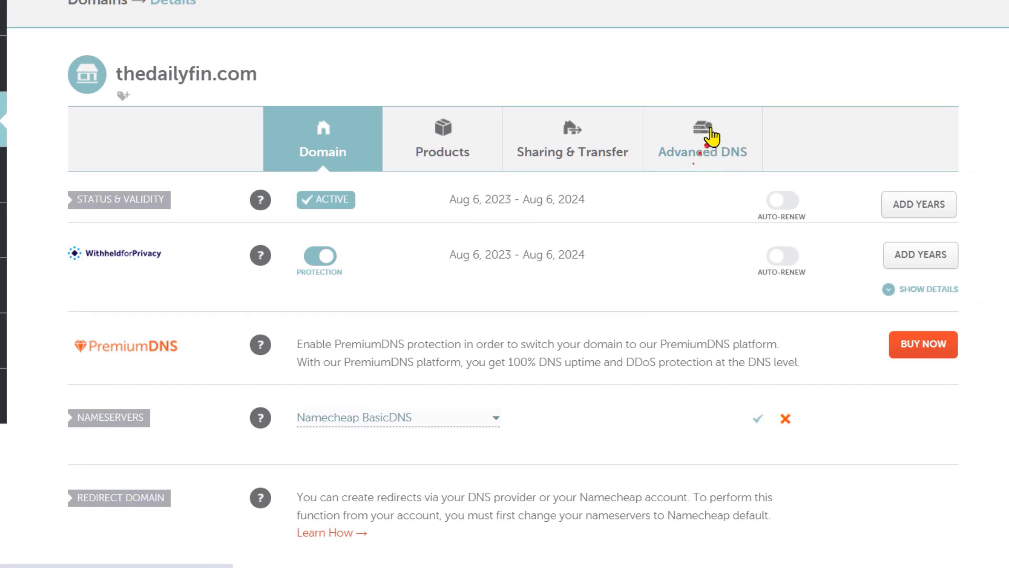
- Change the domain's nameservers to Namecheap Web Hosting DNS instead
scroll(683, 157, "up", 2)
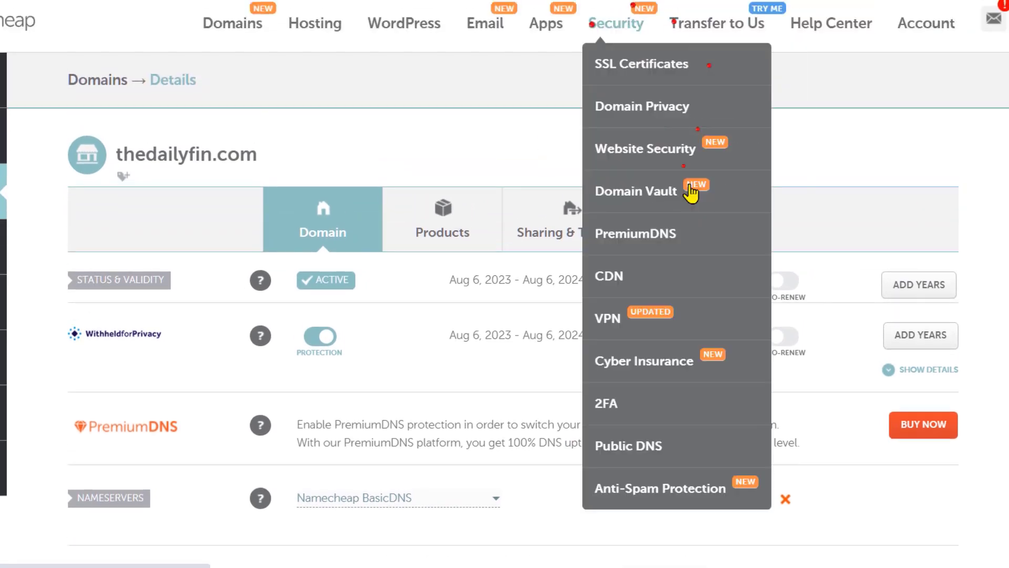
left_click(687, 207)
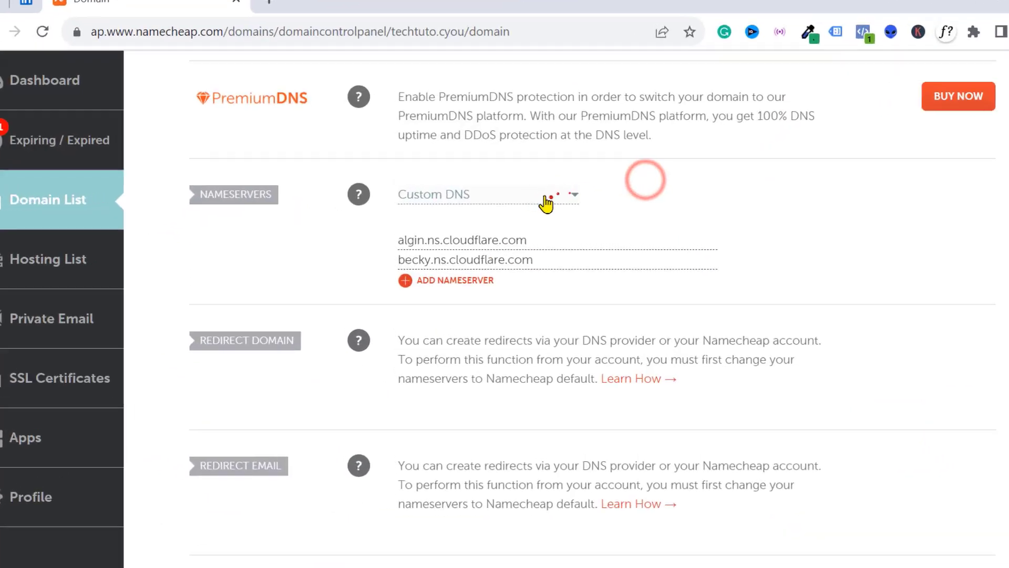
left_click(546, 199)
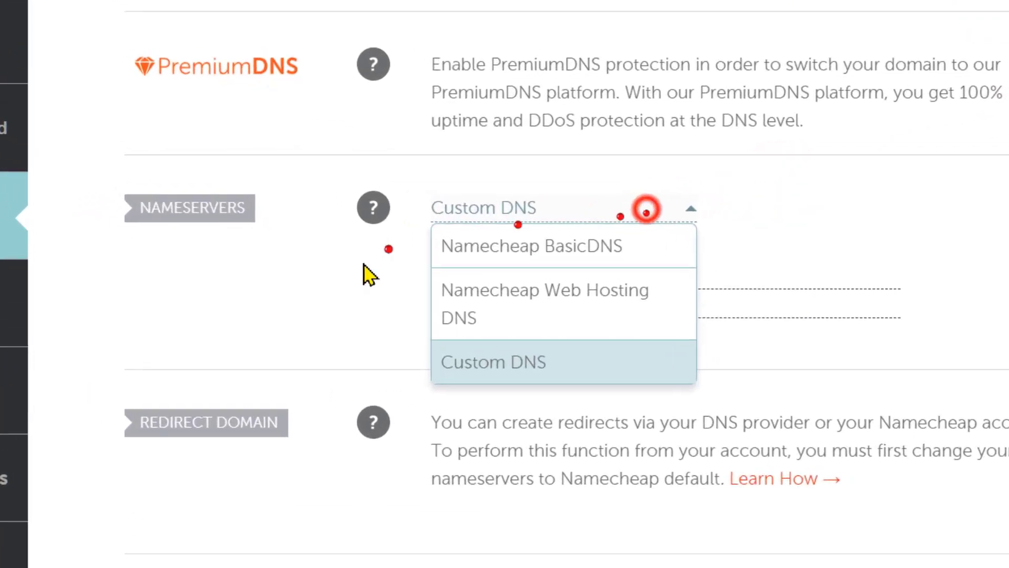
left_click(434, 261)
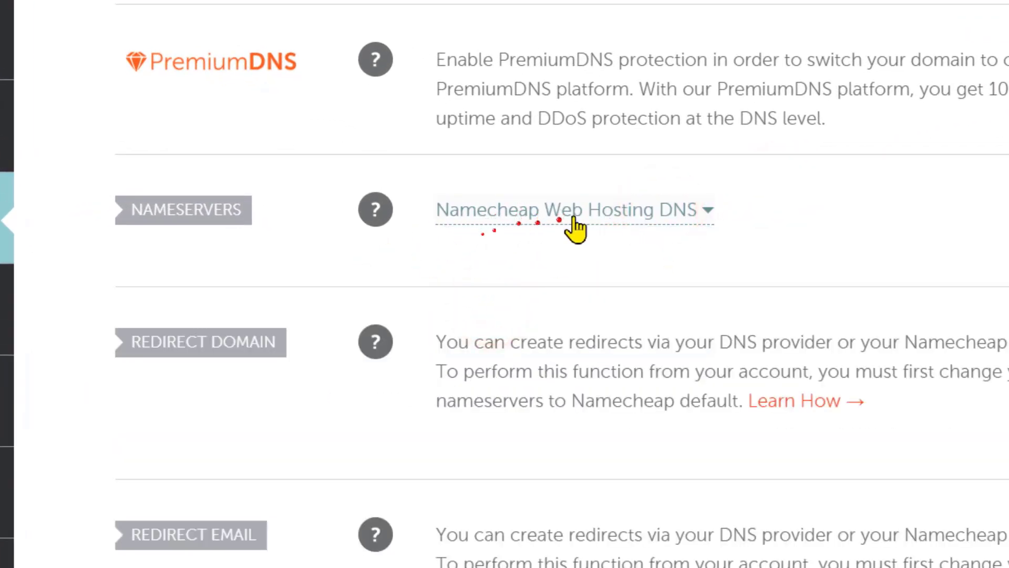
left_click(704, 208)
left_click(562, 303)
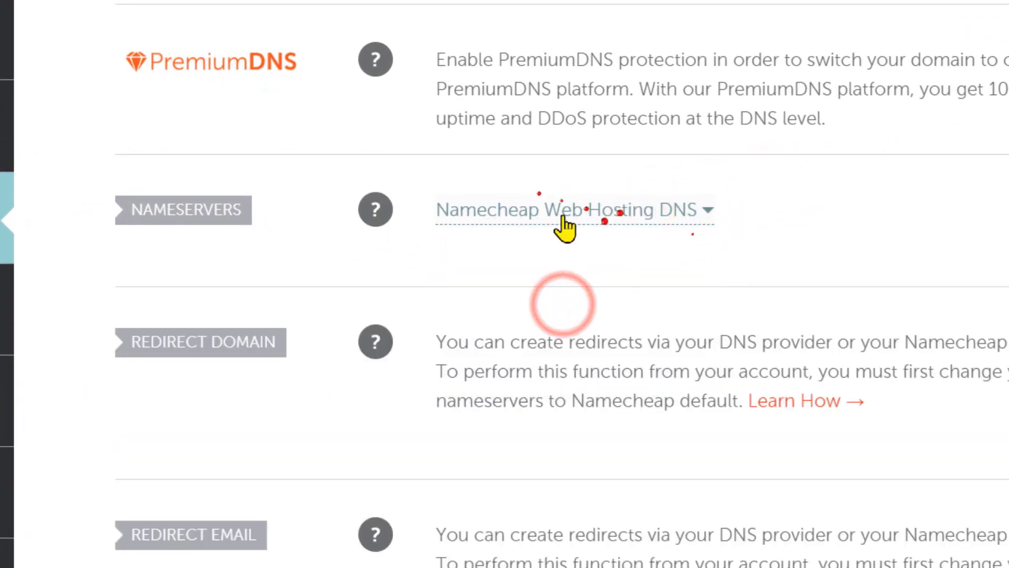
scroll(600, 247, "up", 3)
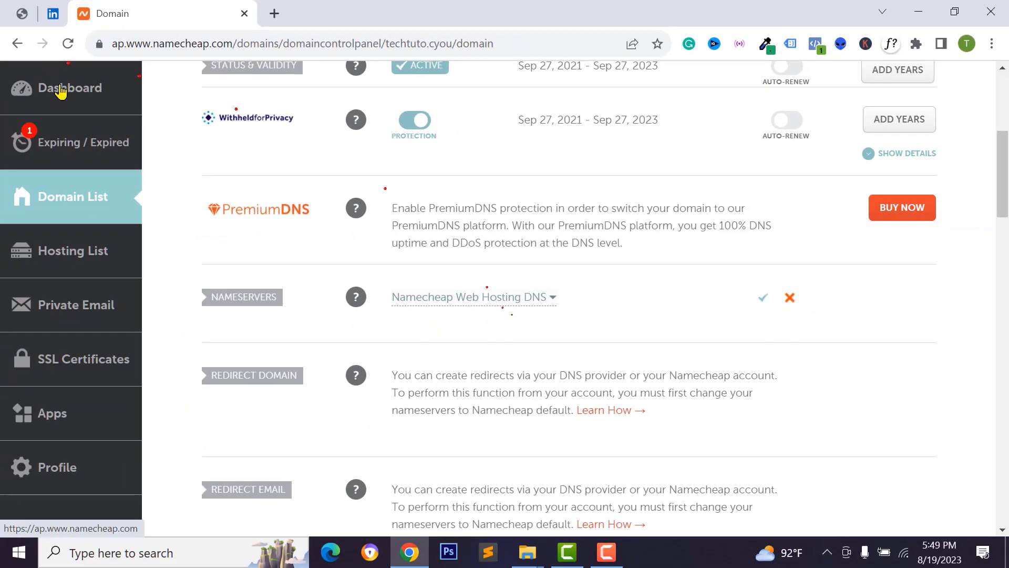
- From the Namecheap dashboard, open cPanel and its DNS Zone Editor
left_click(61, 90)
mouse_move(470, 232)
left_click(445, 386)
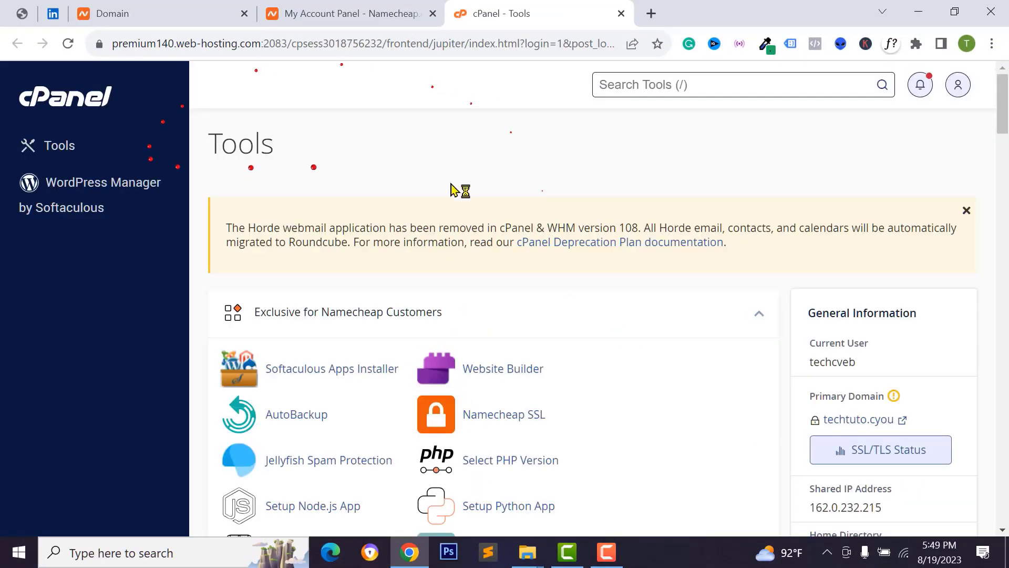
scroll(528, 315, "down", 8)
scroll(525, 317, "down", 18)
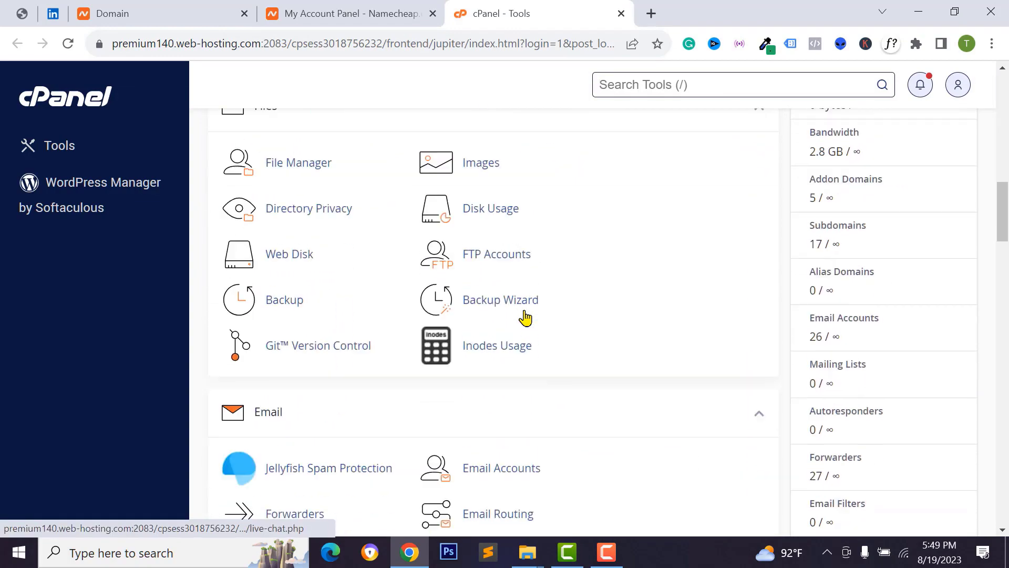
scroll(525, 317, "down", 7)
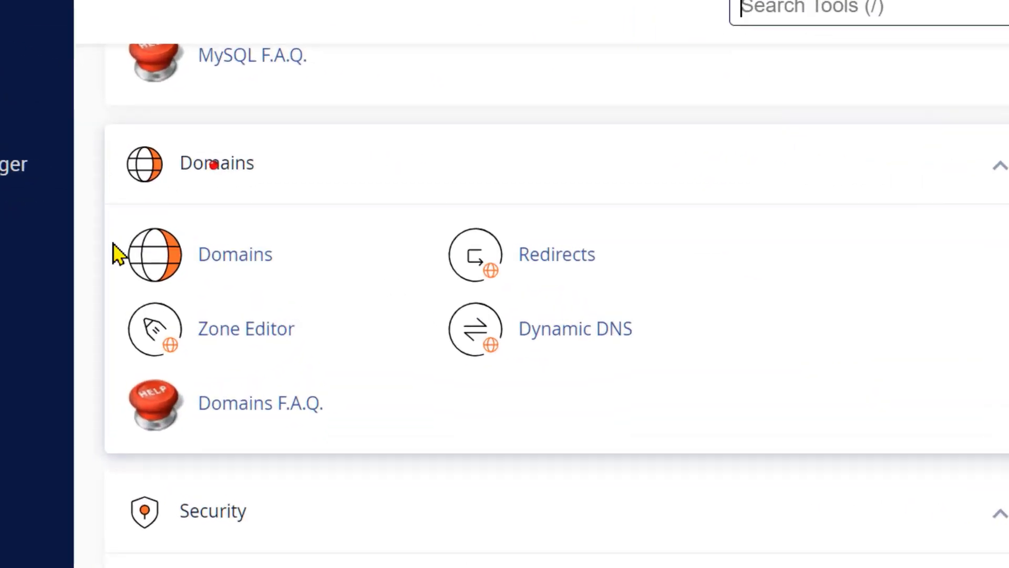
left_click(204, 349)
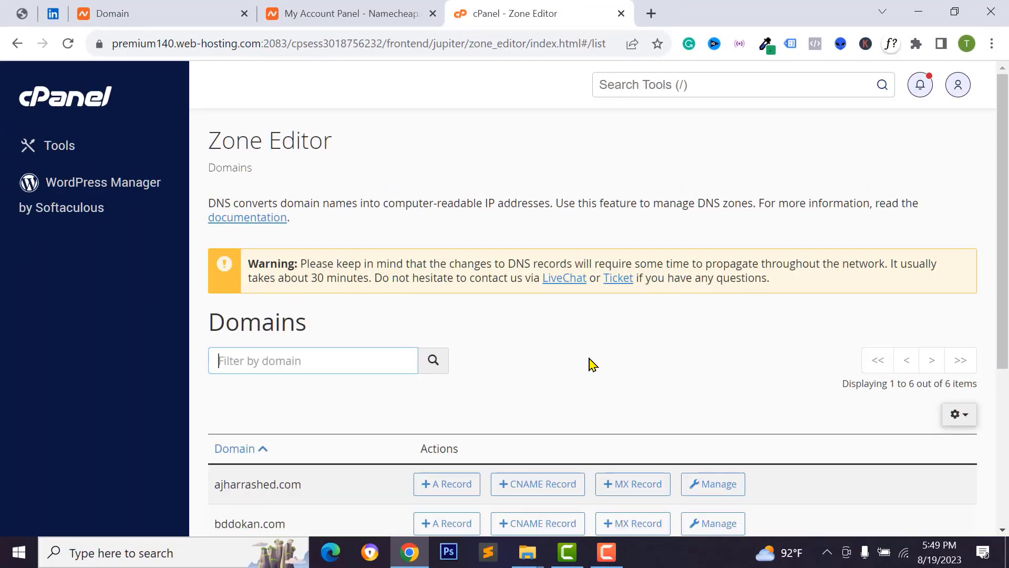
- Manage the ajharrashed.com DNS zone and review its records
scroll(589, 363, "down", 4)
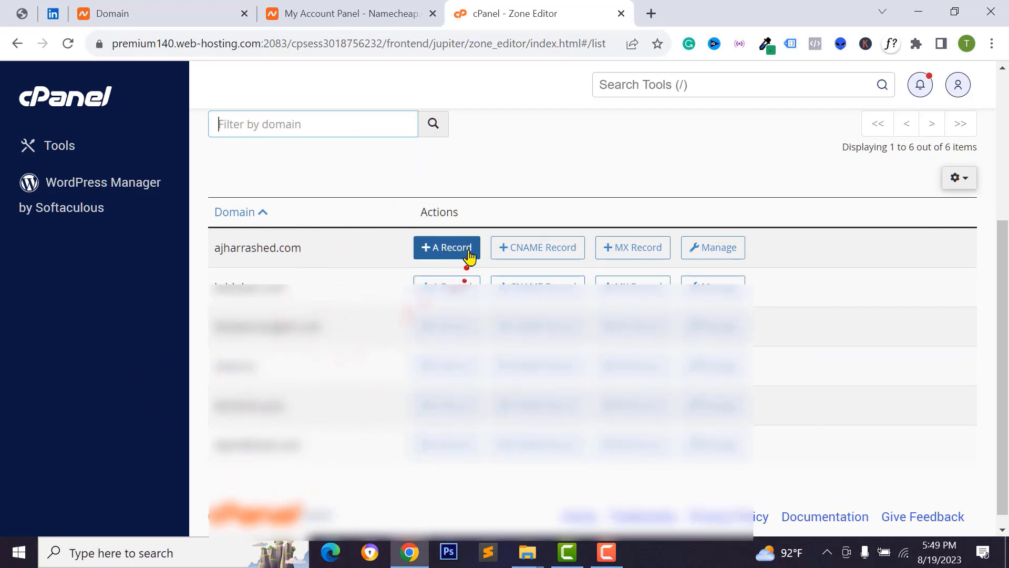
scroll(210, 243, "up", 1)
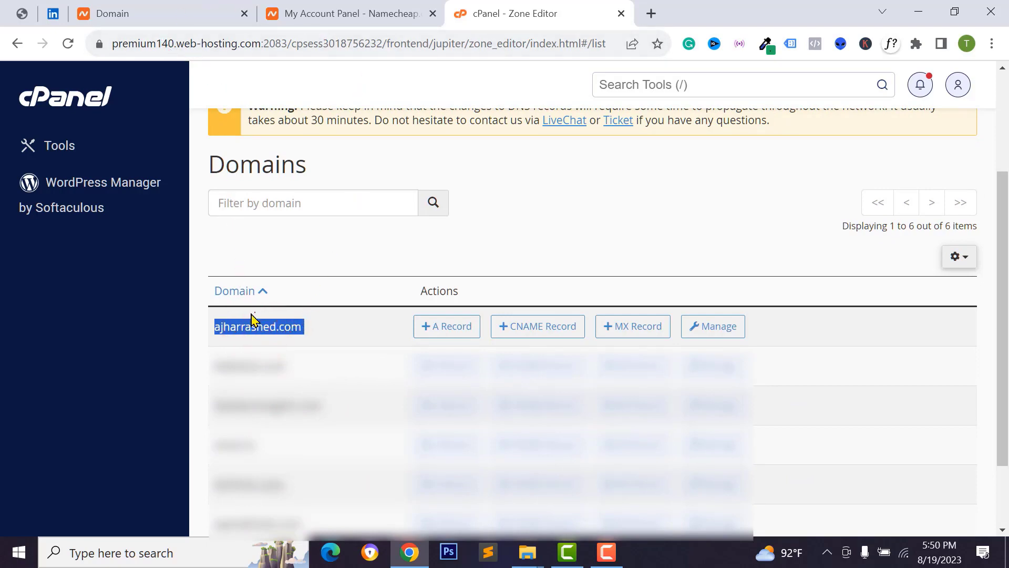
left_click(715, 334)
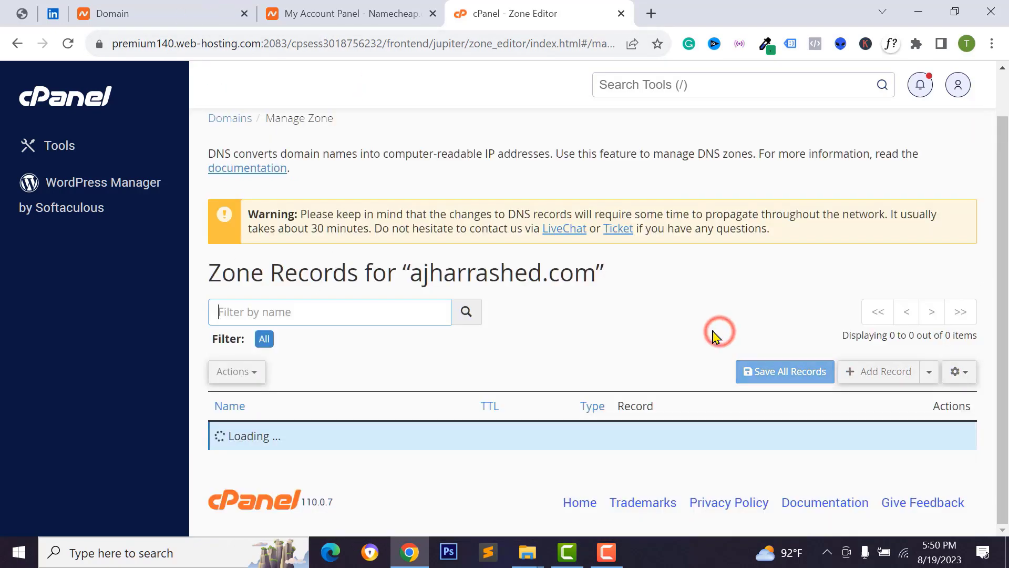
scroll(531, 365, "down", 5)
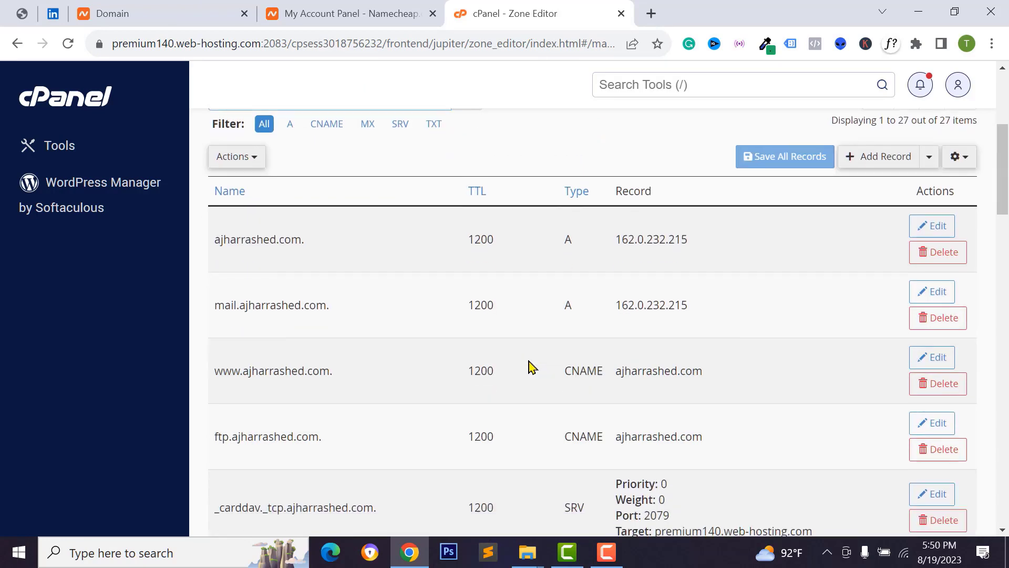
scroll(260, 217, "up", 1)
scroll(260, 217, "up", 3)
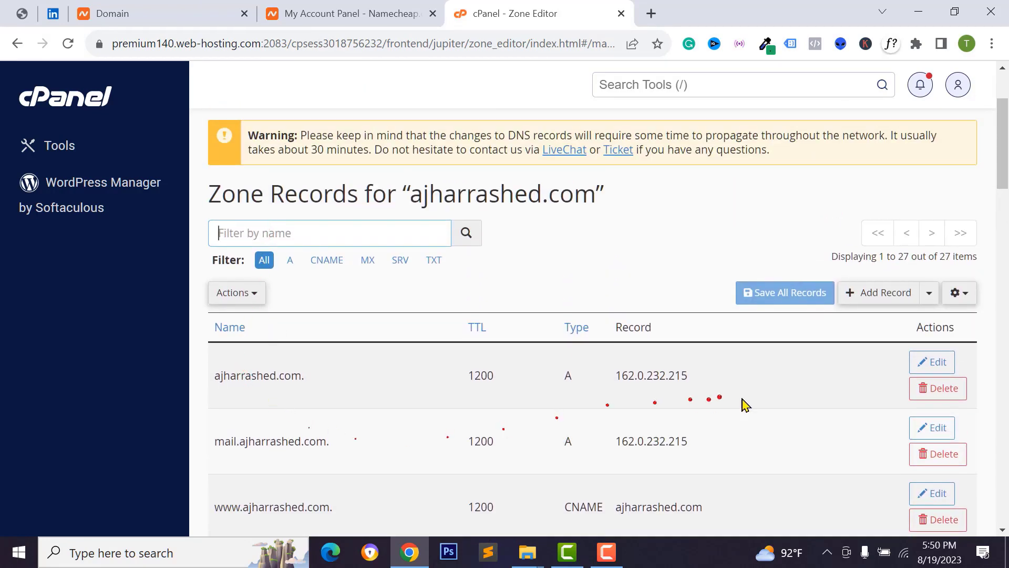
left_click(381, 24)
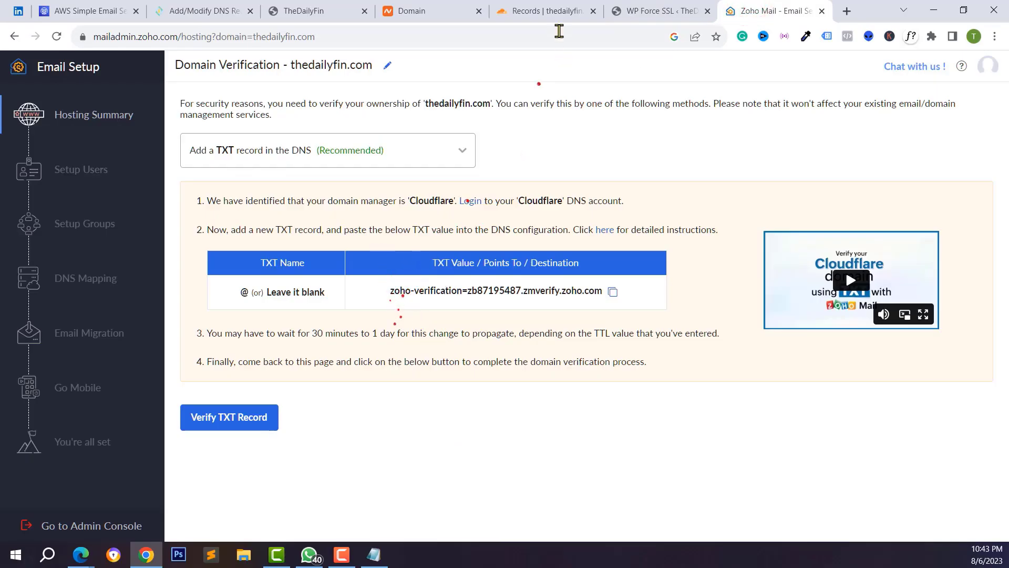
- Start a new Cloudflare DNS record and copy Zoho's zoho-verification TXT value
left_click(547, 11)
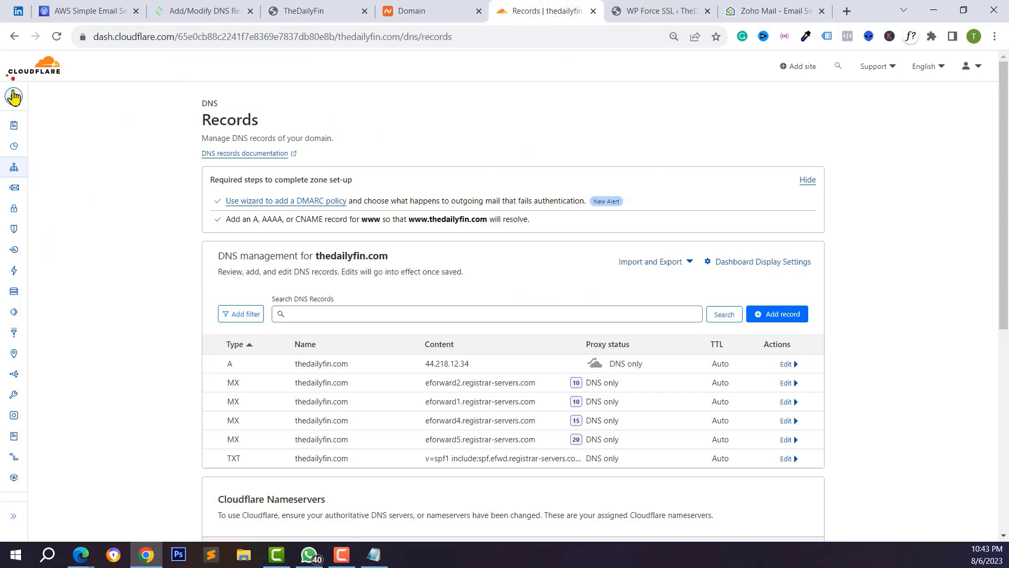
left_click(326, 343)
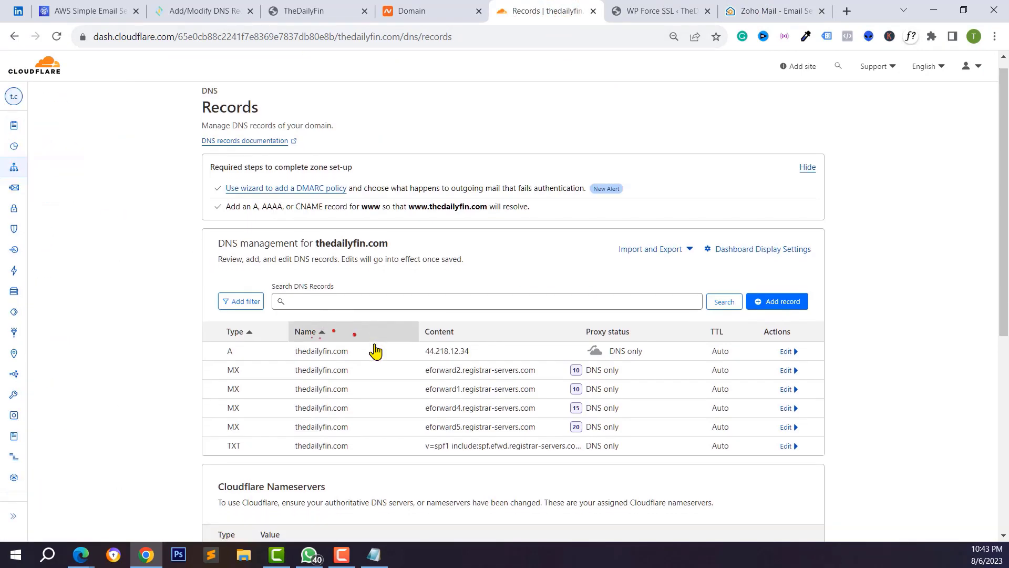
scroll(400, 347, "down", 1)
left_click(790, 249)
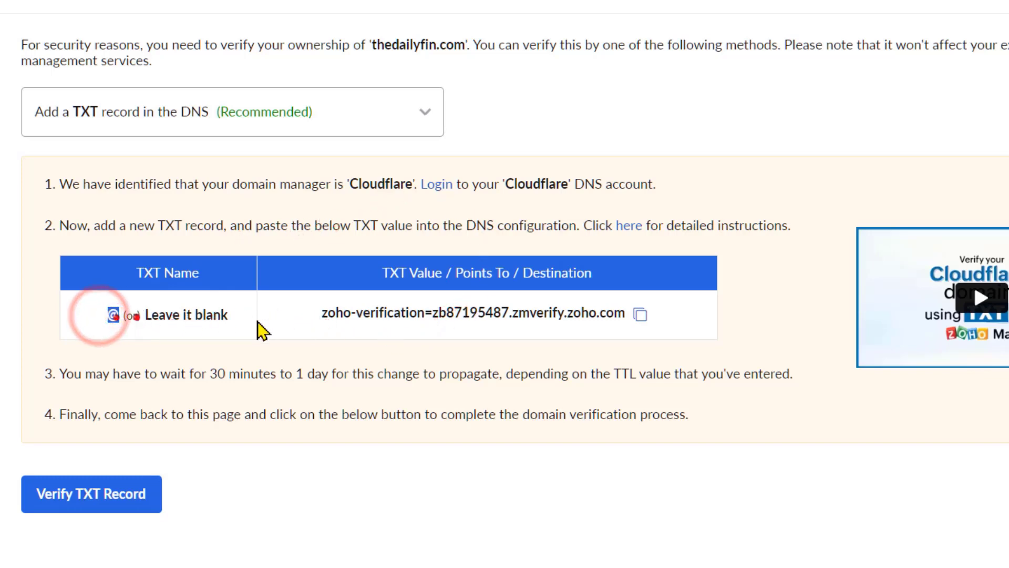
left_click(639, 314)
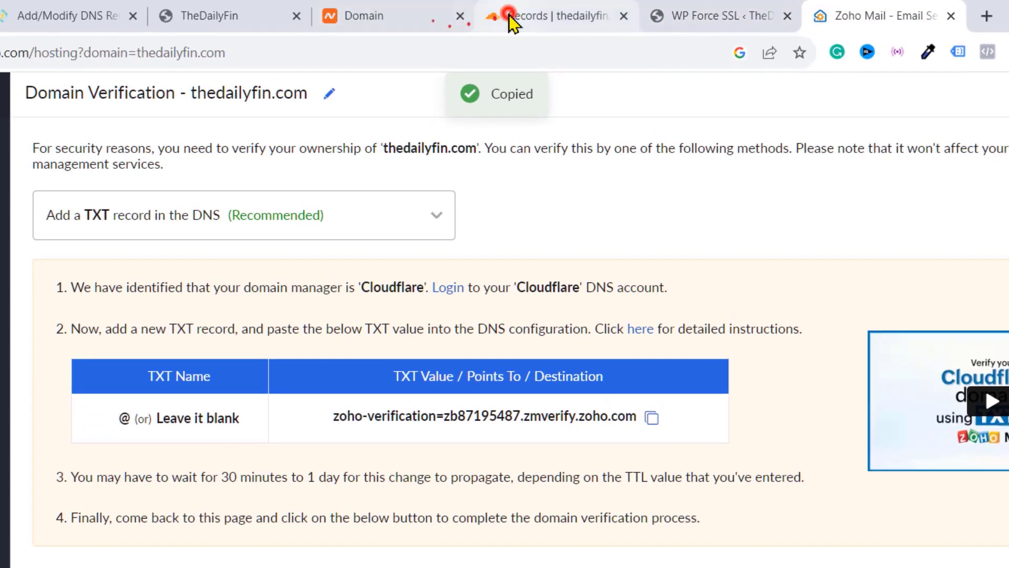
- Set the new Cloudflare record's Name to @ and its type to TXT
left_click(509, 19)
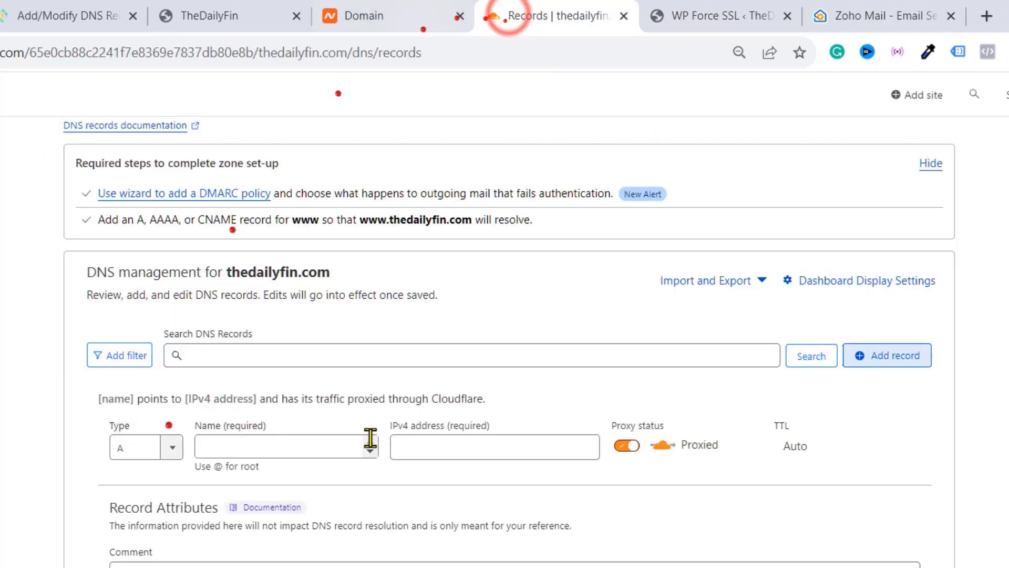
left_click(208, 393)
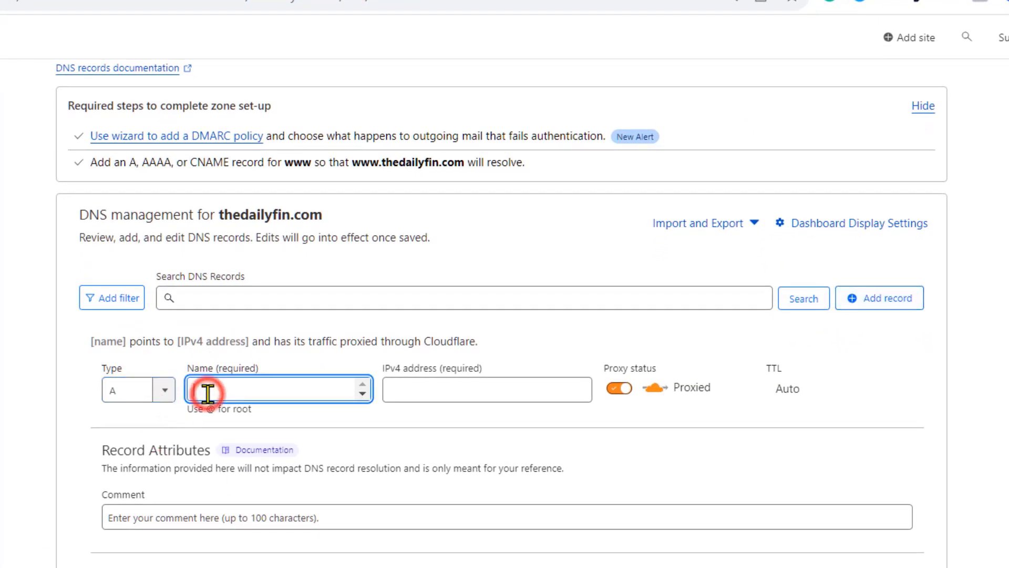
type("@")
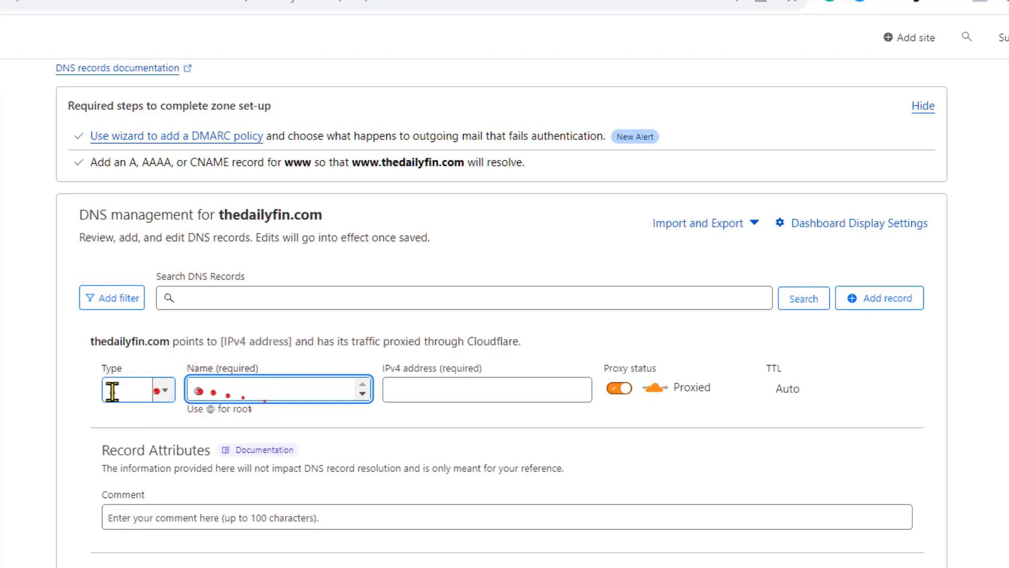
left_click(163, 393)
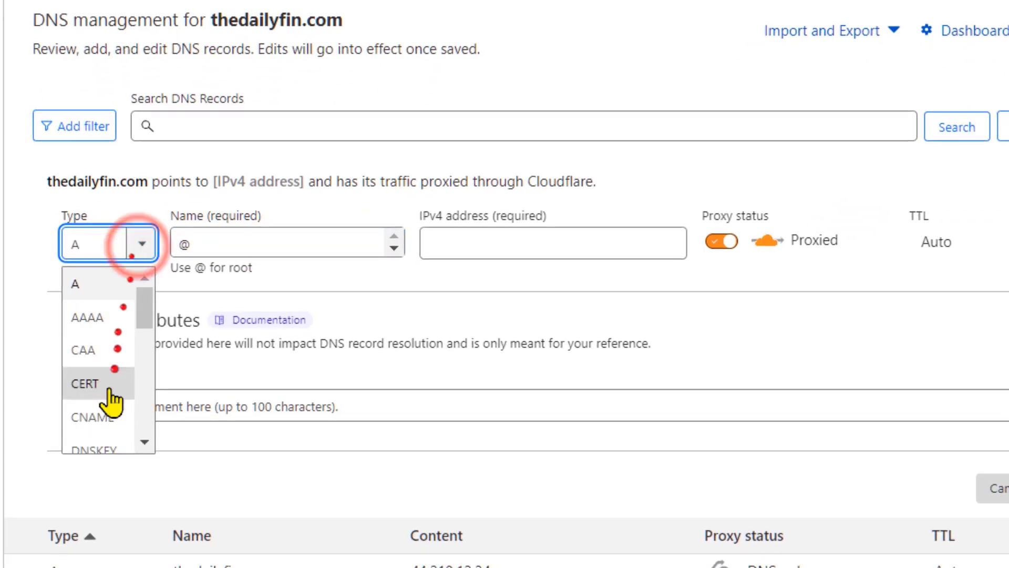
scroll(138, 512, "down", 2)
scroll(107, 402, "down", 6)
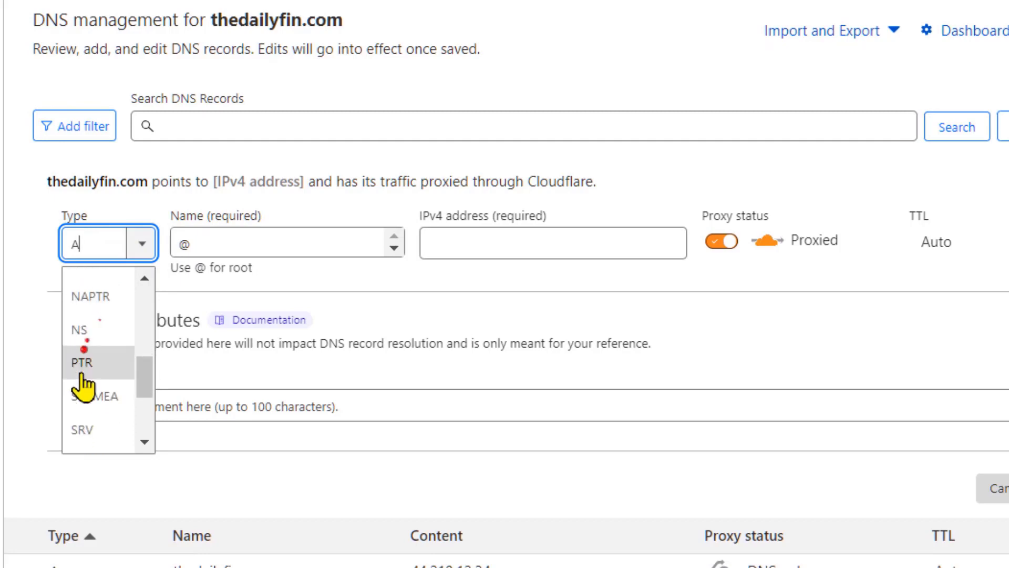
scroll(83, 387, "down", 2)
left_click(83, 406)
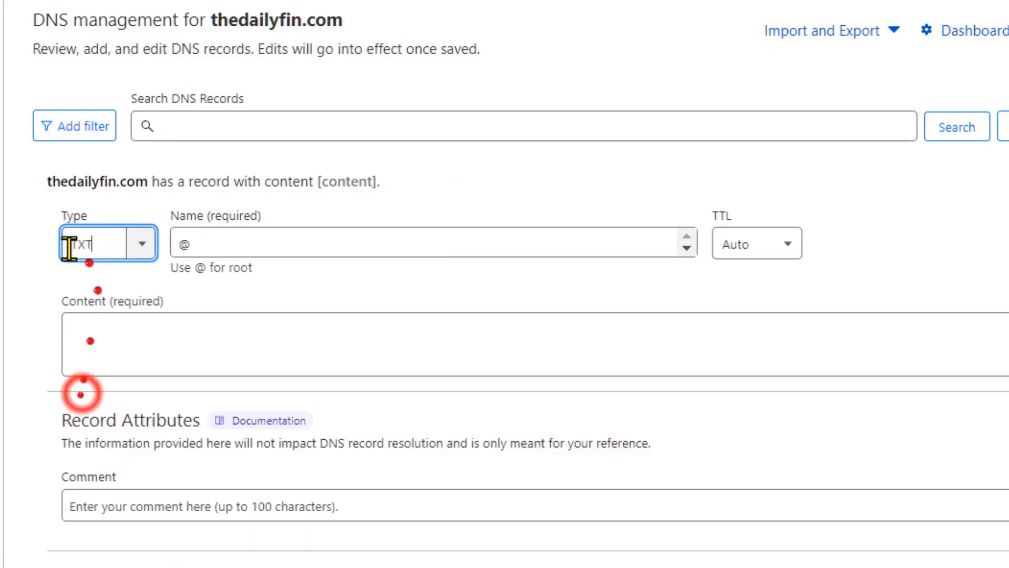
- Paste the Zoho verification value as content and save the TXT record
left_click(329, 337)
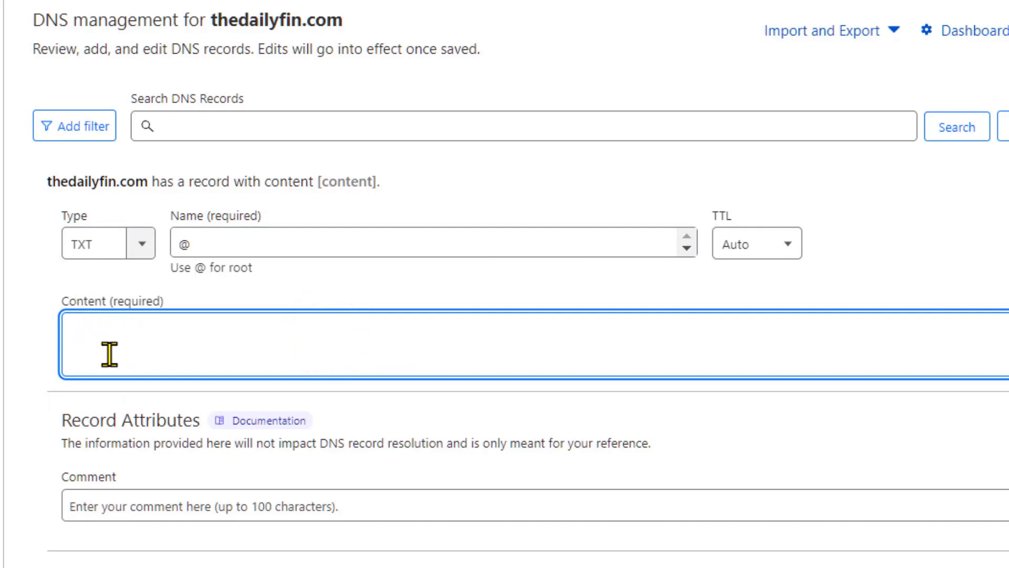
right_click(110, 354)
left_click(190, 124)
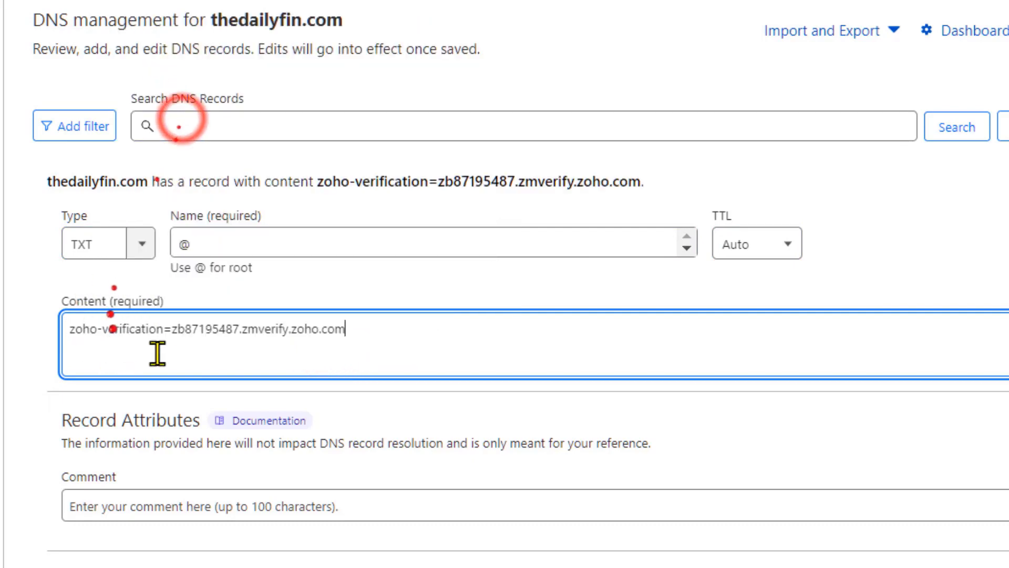
left_click(954, 412)
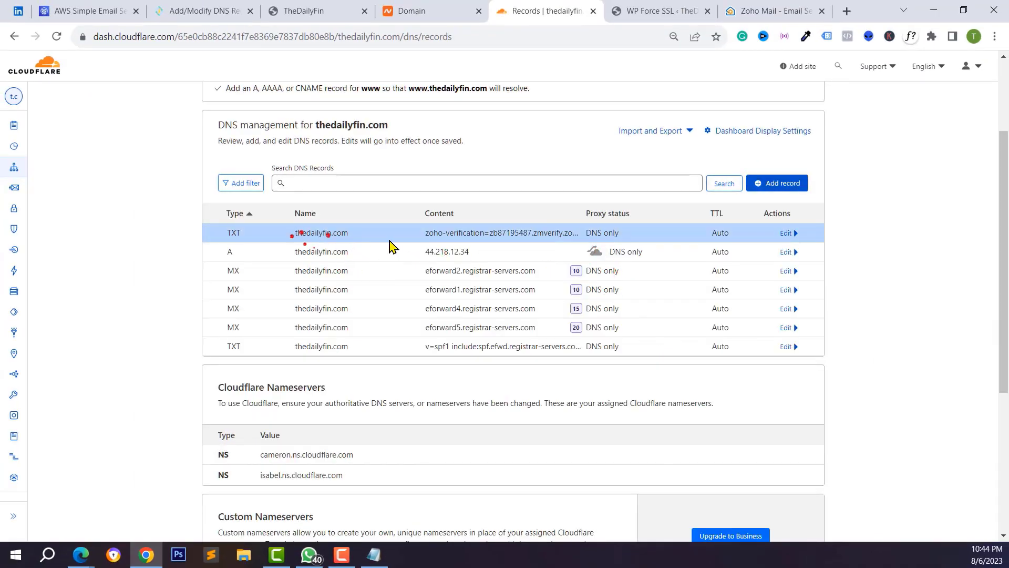
left_click(762, 11)
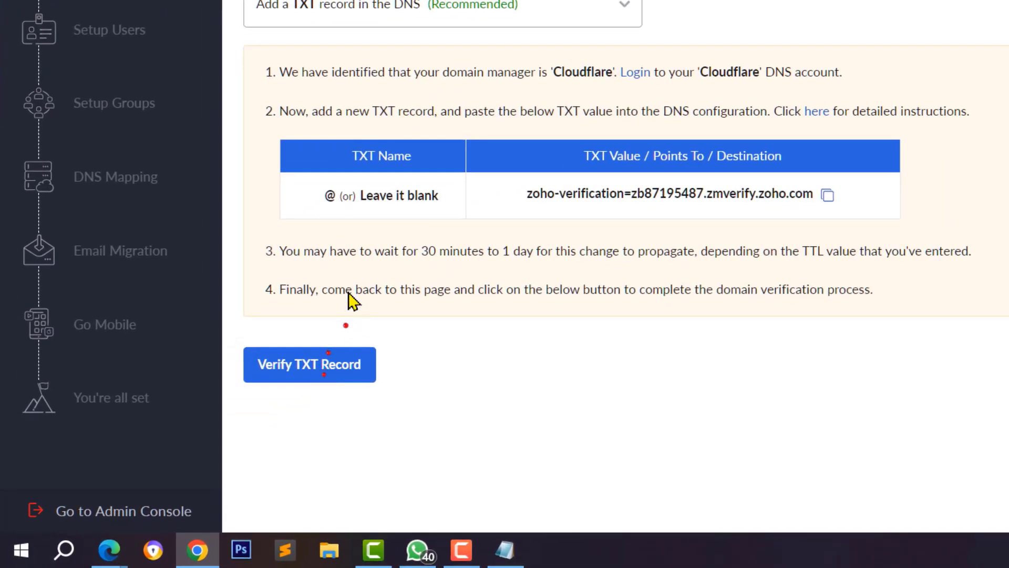
- Have Zoho verify the TXT record for thedailyfin.com
left_click(326, 360)
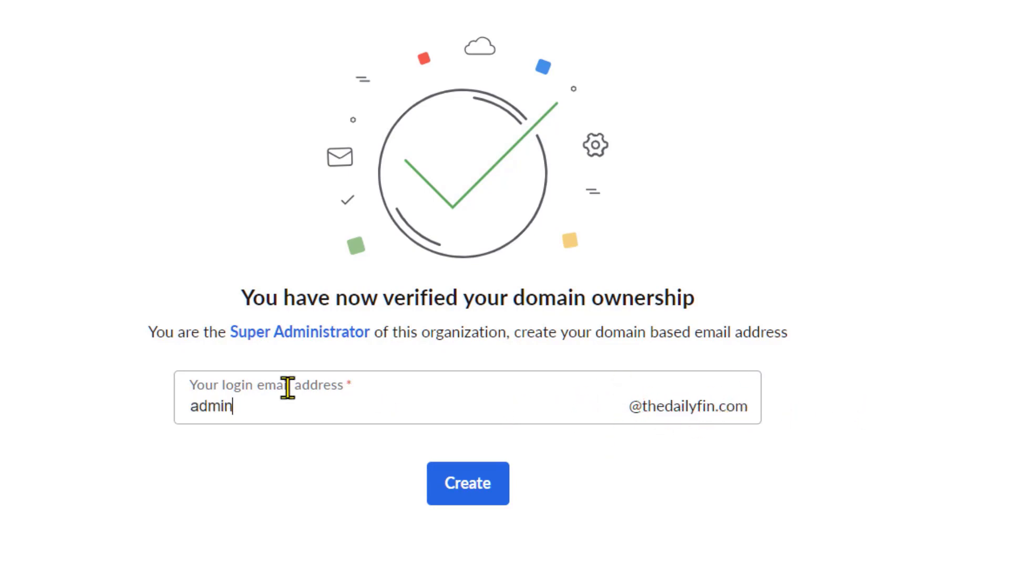
- Confirm 'admin' as the thedailyfin.com login address and create it
left_click(570, 407)
left_click(473, 486)
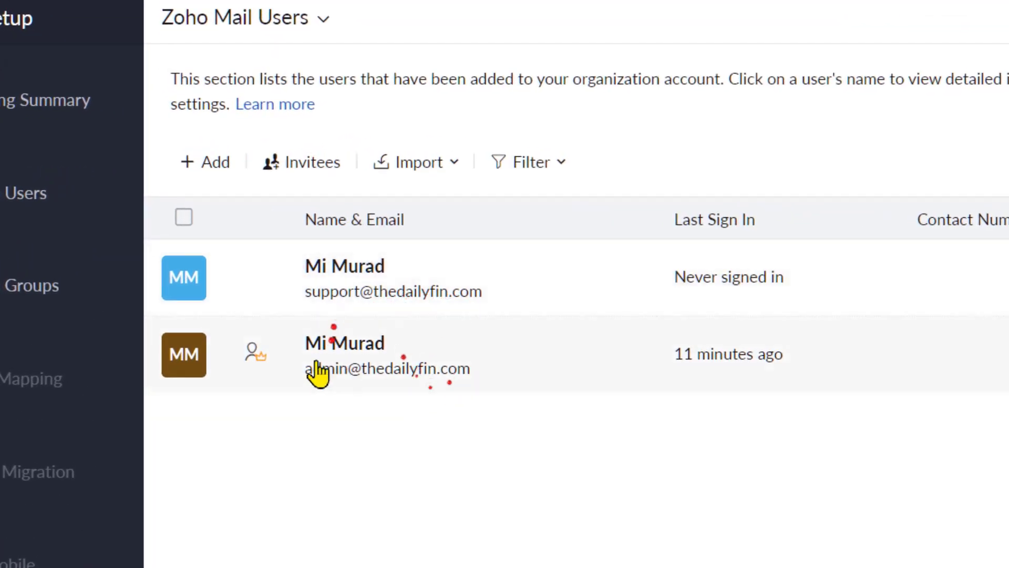
mouse_move(260, 351)
- Begin adding another mail user, then cancel the Add user form
left_click(202, 160)
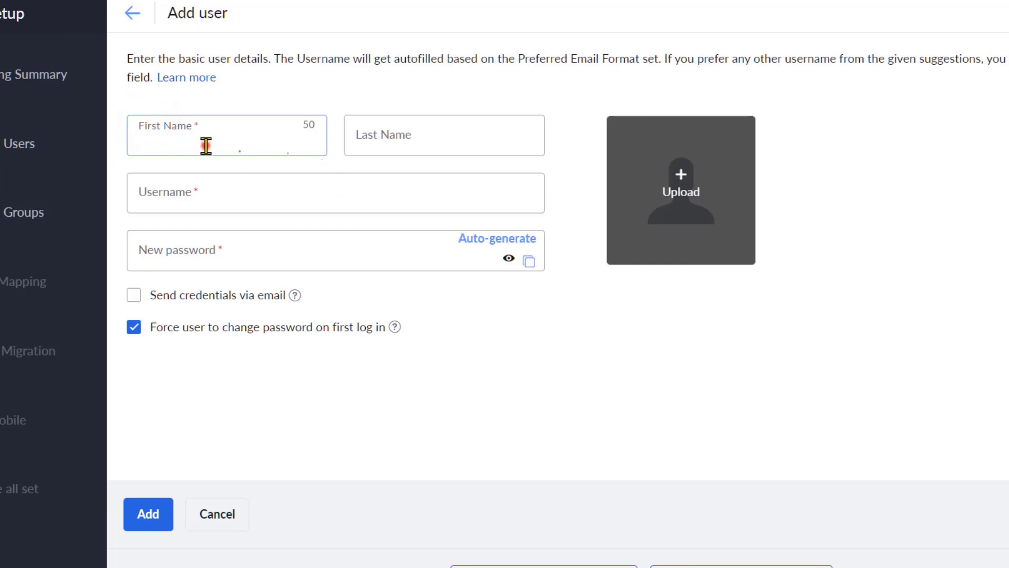
left_click(208, 144)
left_click(199, 191)
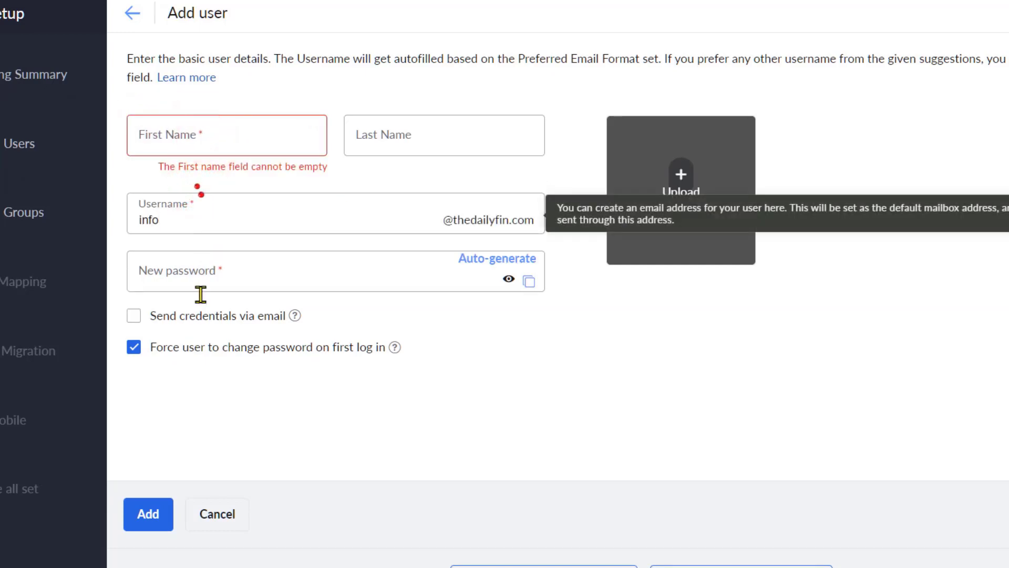
left_click(338, 274)
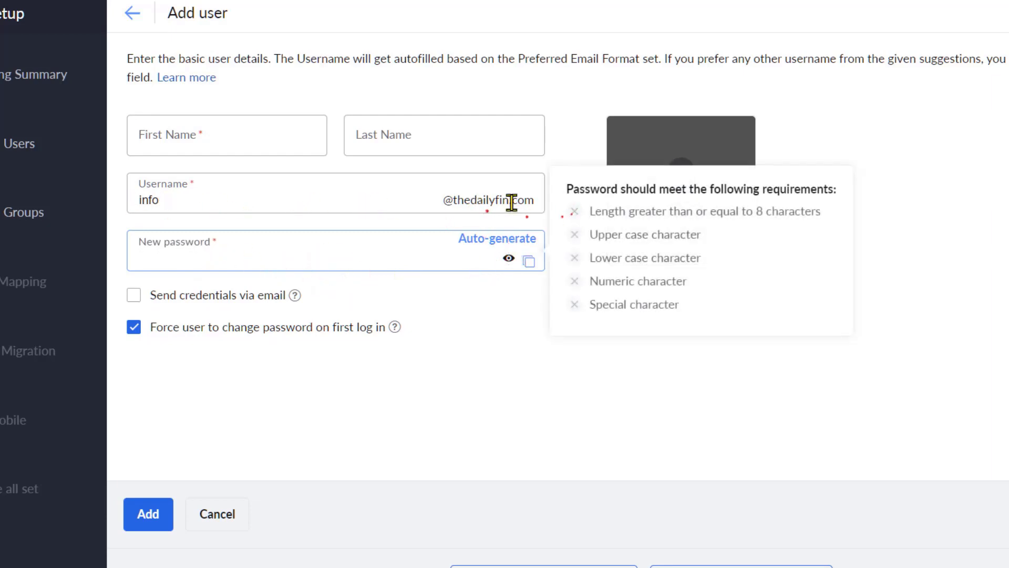
left_click(231, 514)
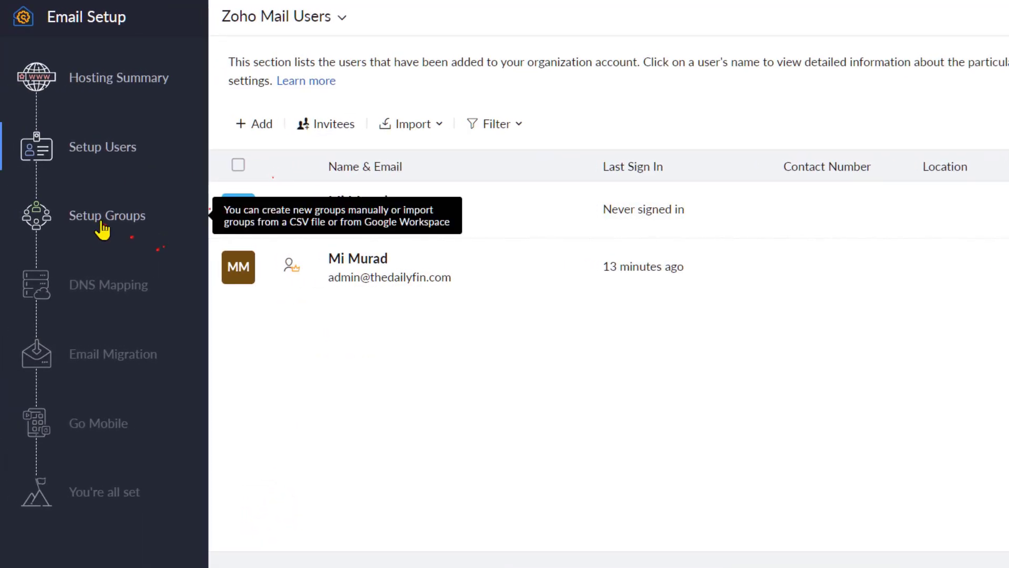
- Proceed through group setup to the DNS Mapping step
left_click(773, 517)
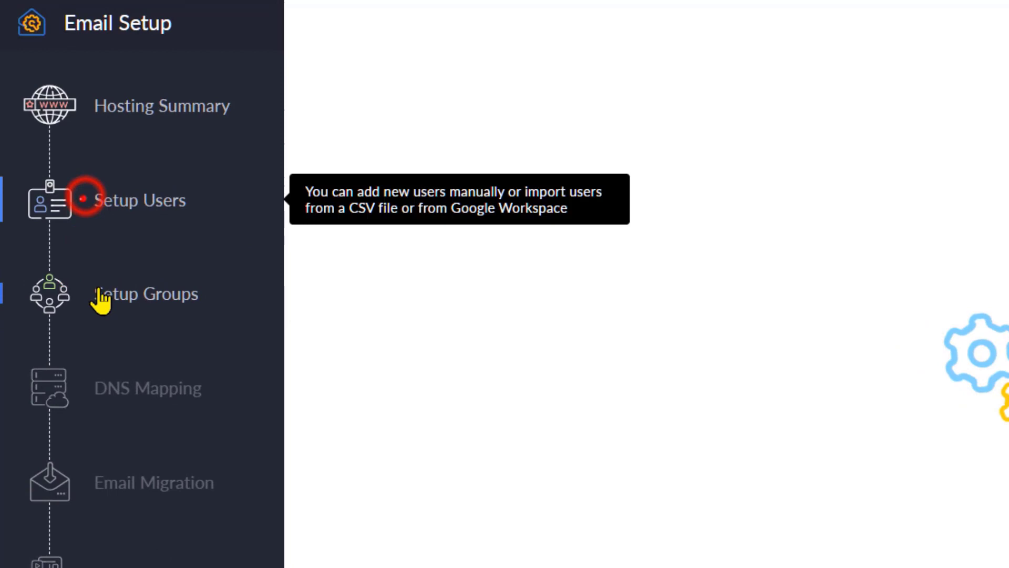
left_click(100, 295)
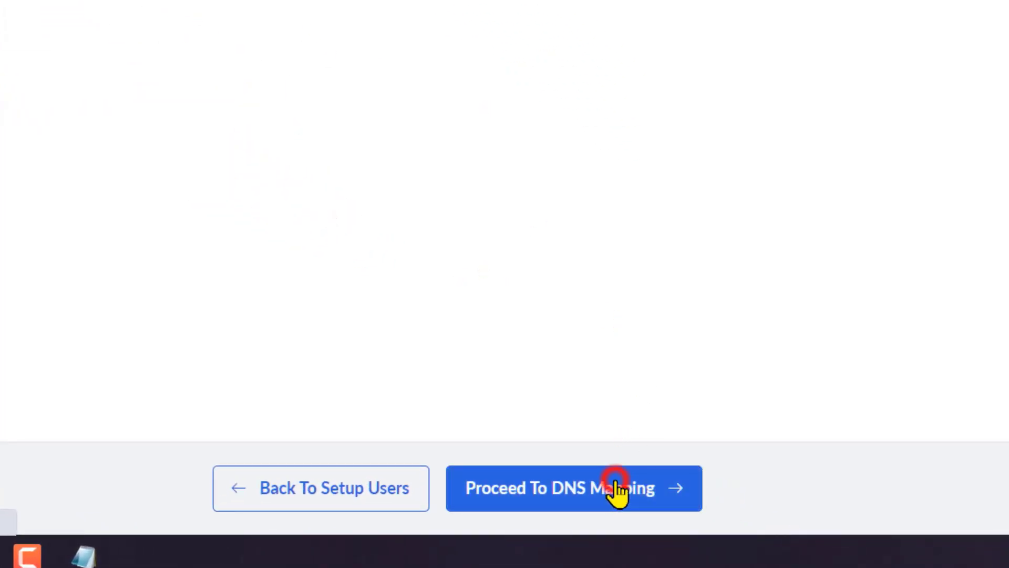
left_click(617, 488)
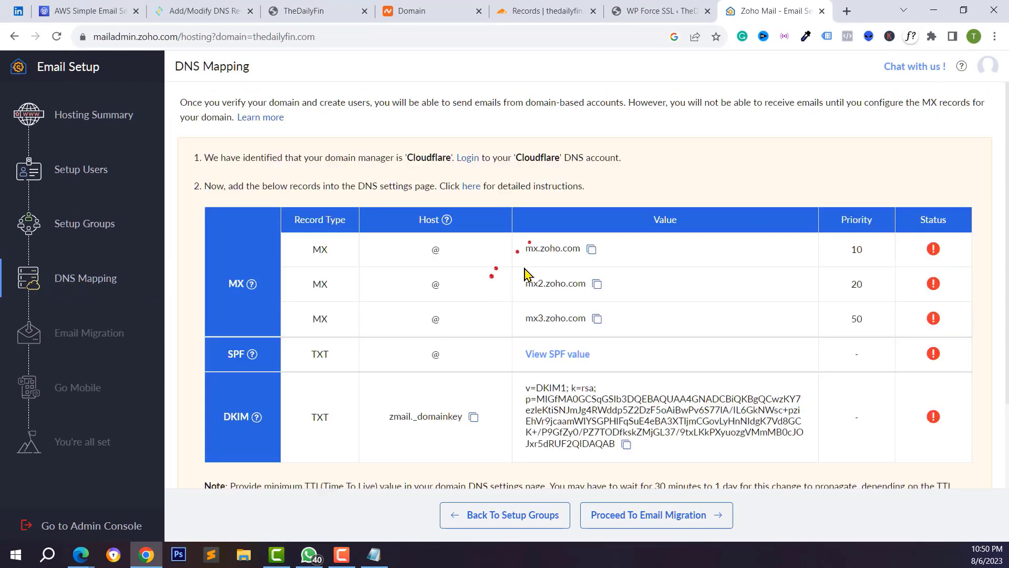
- Delete the old eforward MX records from thedailyfin.com's Cloudflare DNS
scroll(399, 296, "down", 1)
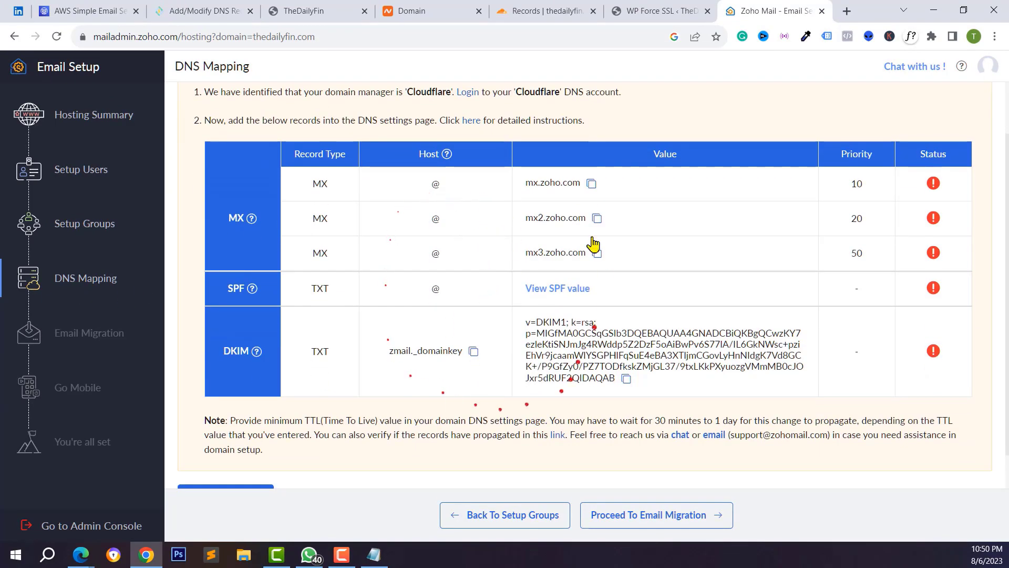
scroll(404, 293, "up", 1)
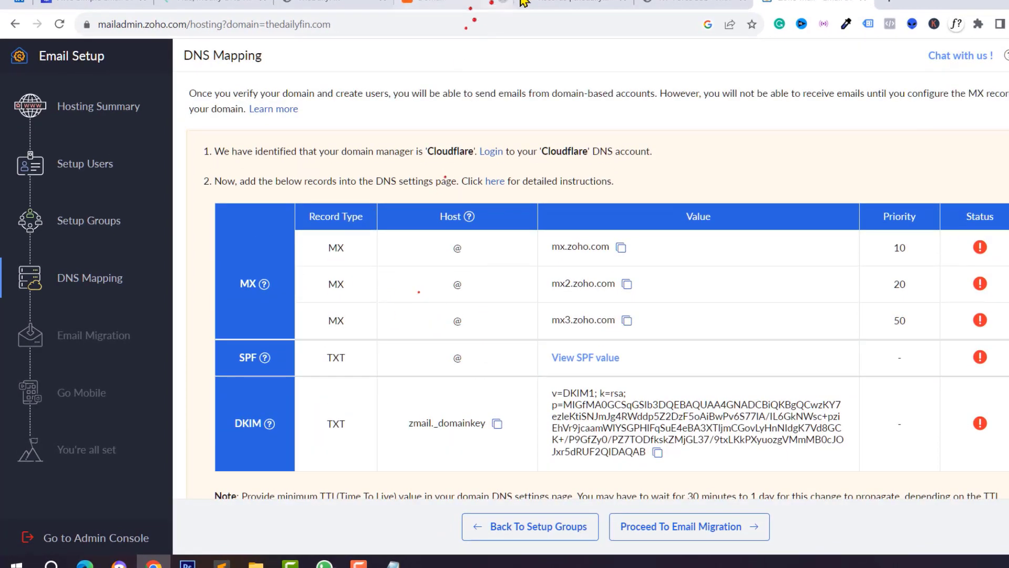
left_click(525, 3)
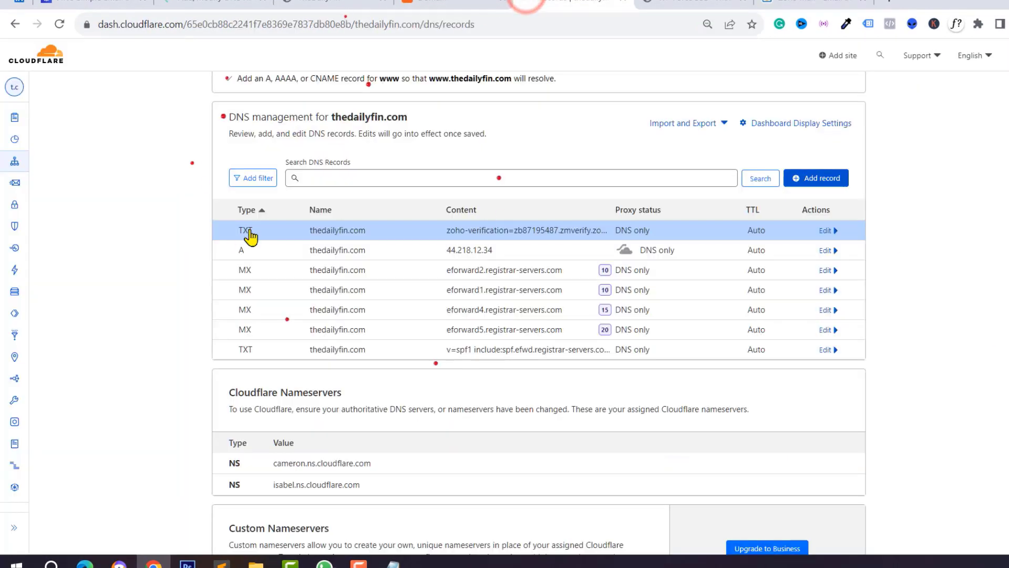
scroll(562, 357, "down", 1)
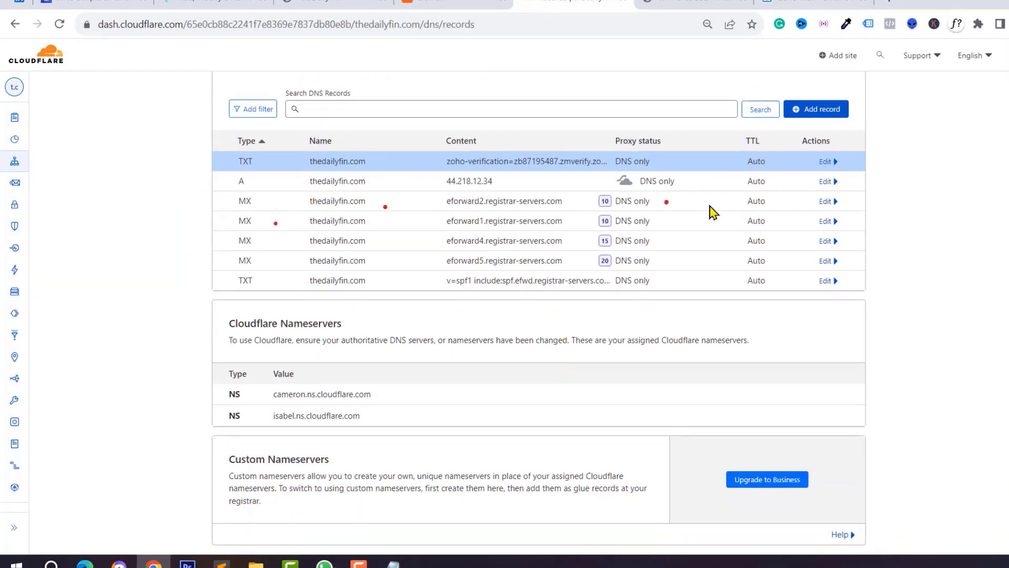
left_click(825, 201)
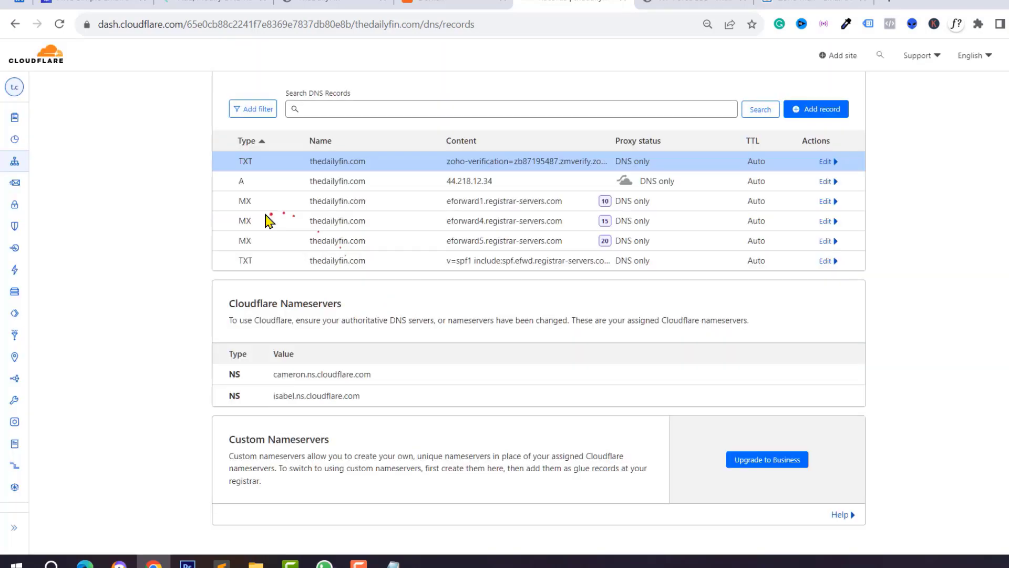
left_click(827, 202)
left_click(265, 378)
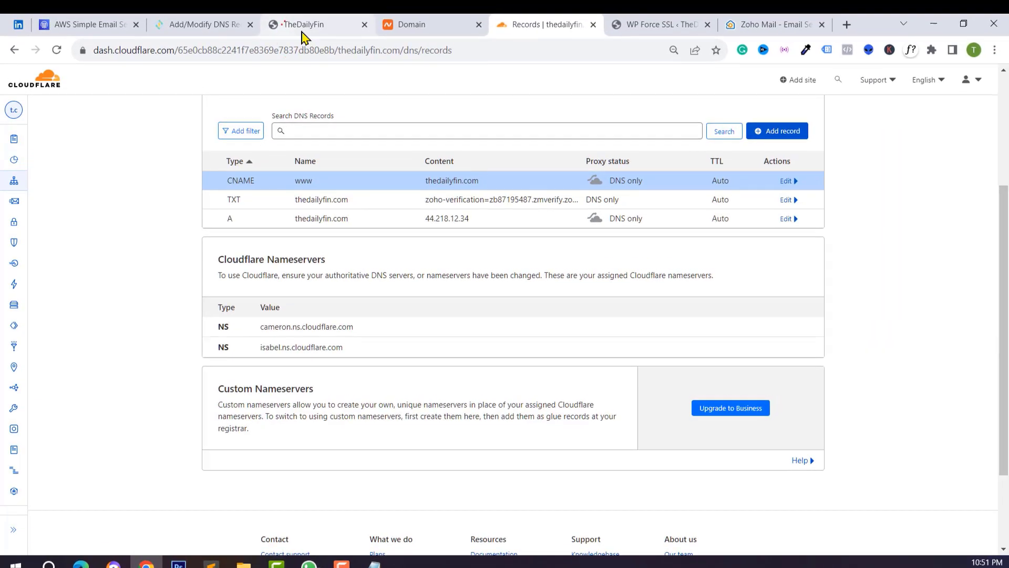
- Copy the mx.zoho.com mail server value from Zoho's DNS Mapping page
left_click(303, 26)
left_click(210, 25)
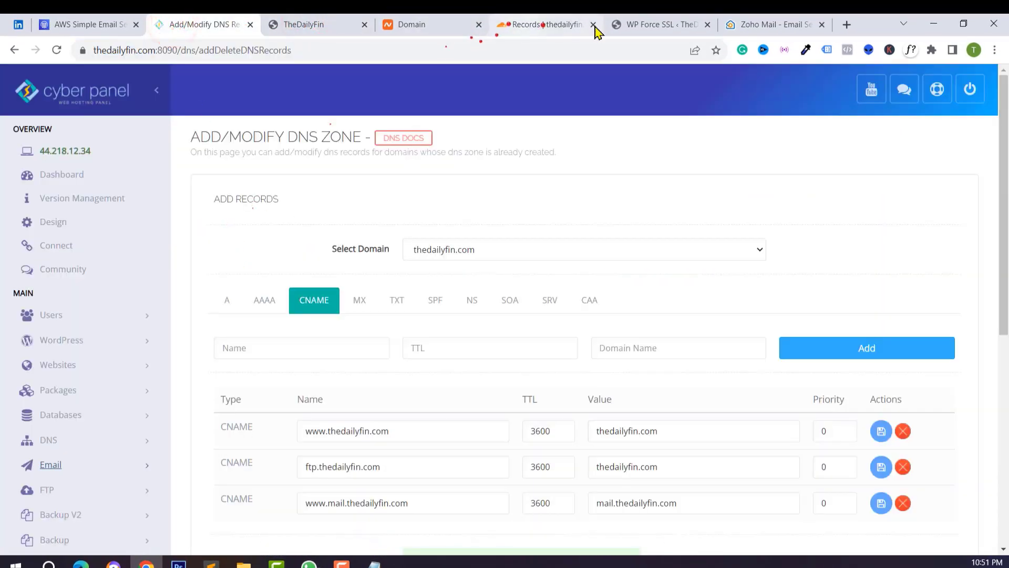
left_click(627, 21)
left_click(773, 24)
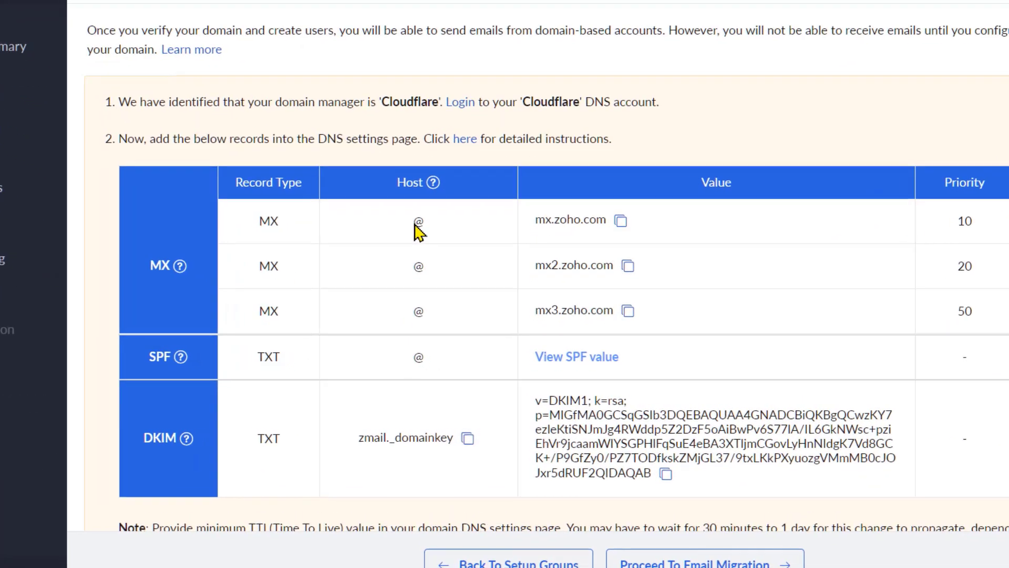
double_click(436, 263)
left_click(558, 219)
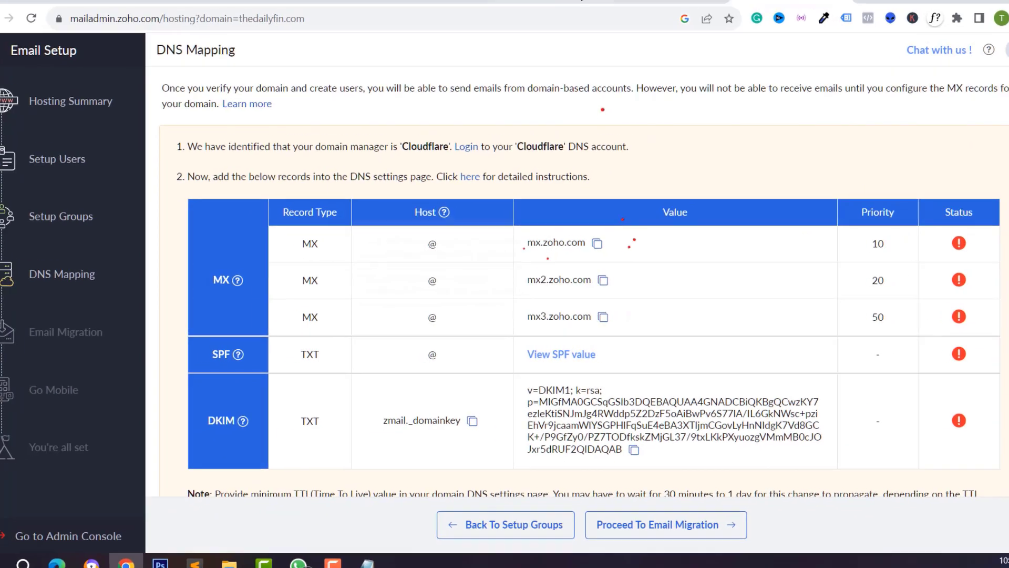
left_click(628, 13)
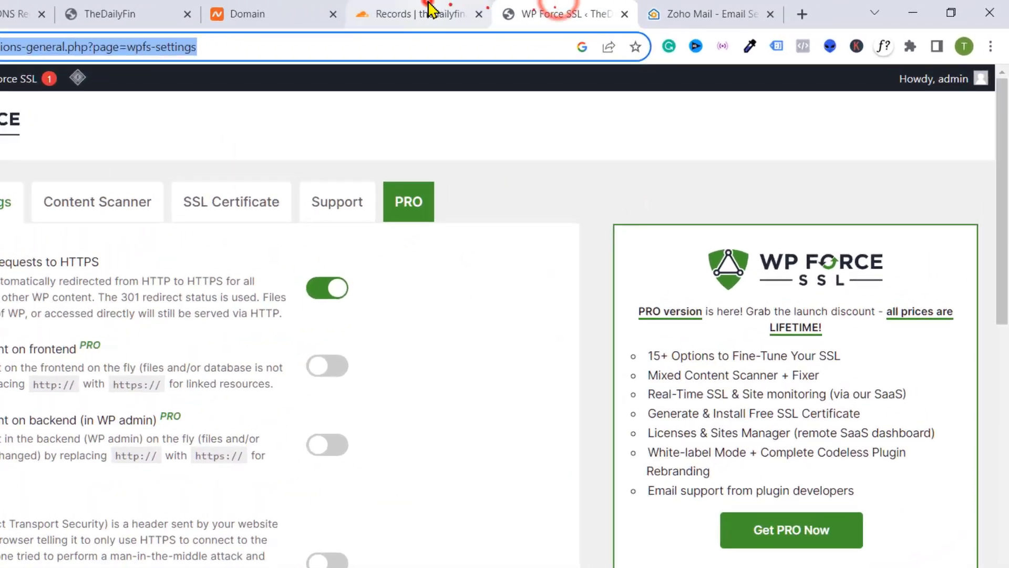
left_click(430, 8)
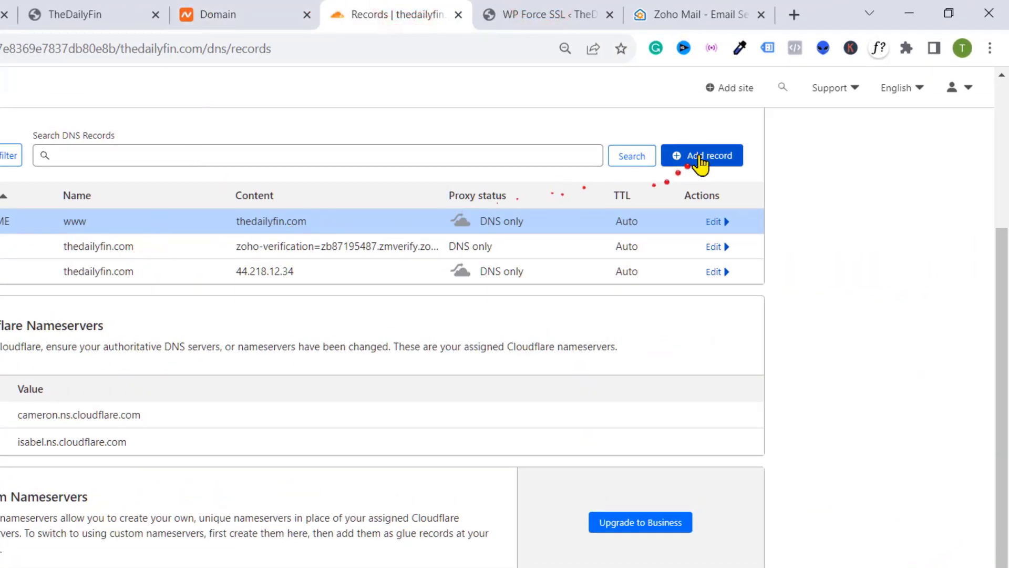
- Fill a new Cloudflare MX record with mail server mx.zoho.com and priority 10
left_click(701, 156)
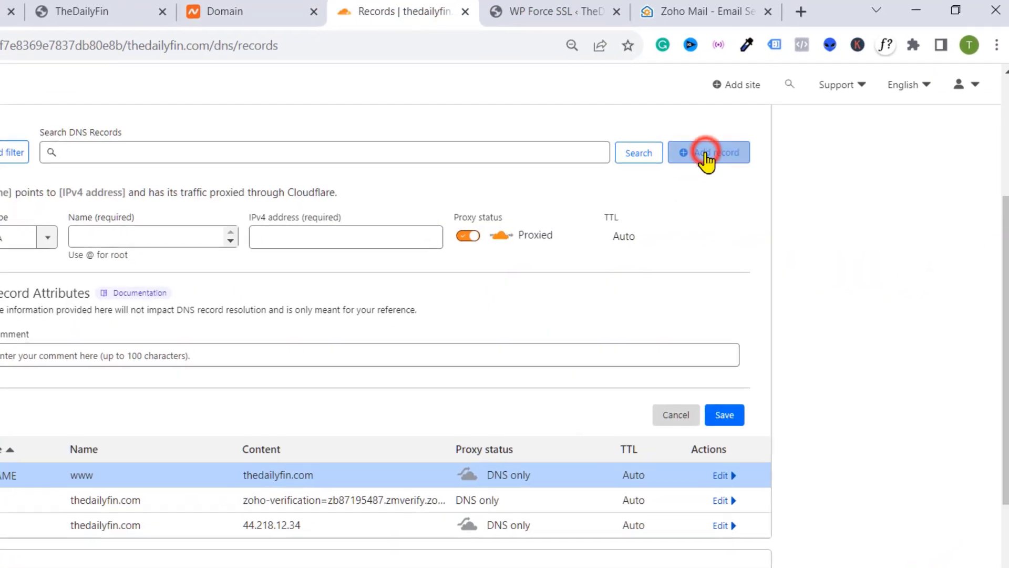
left_click(32, 239)
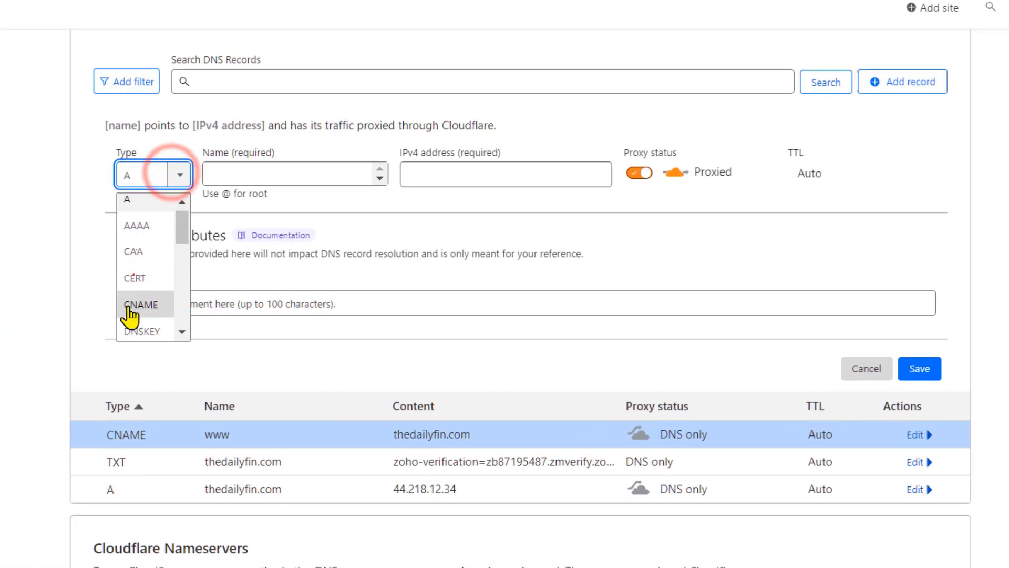
scroll(132, 295, "down", 3)
left_click(123, 287)
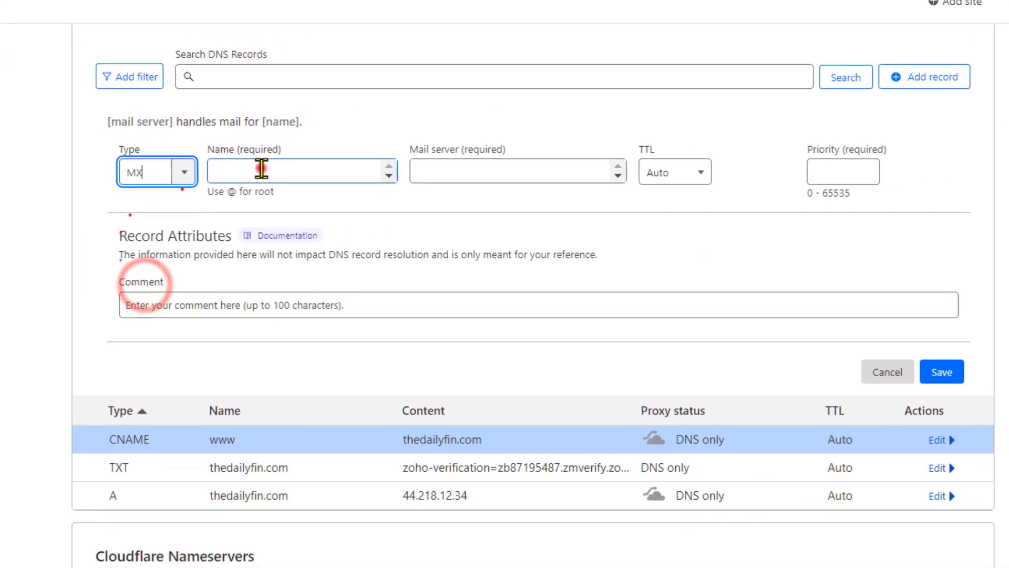
left_click(329, 141)
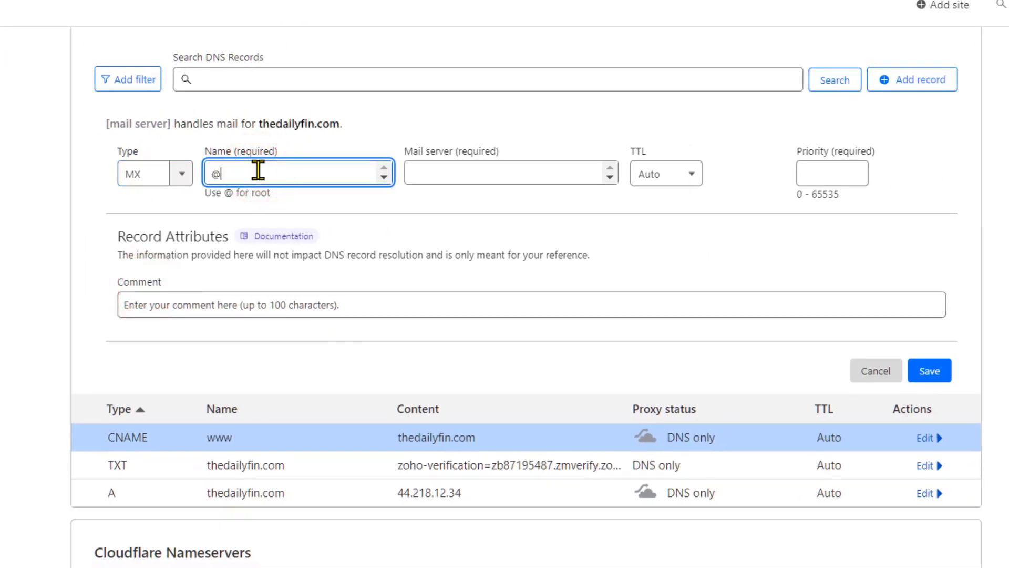
left_click(494, 177)
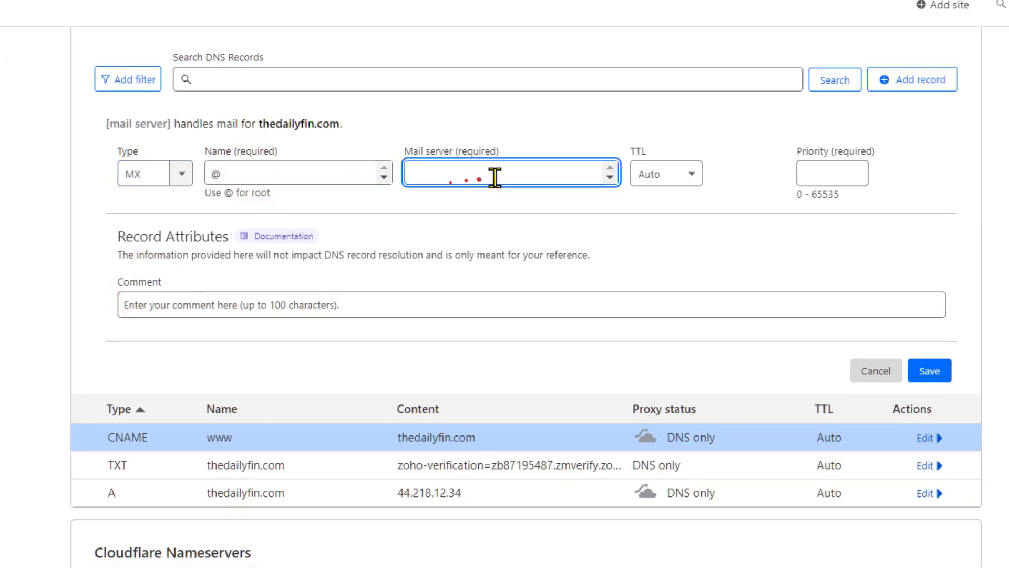
key("ctrl+v")
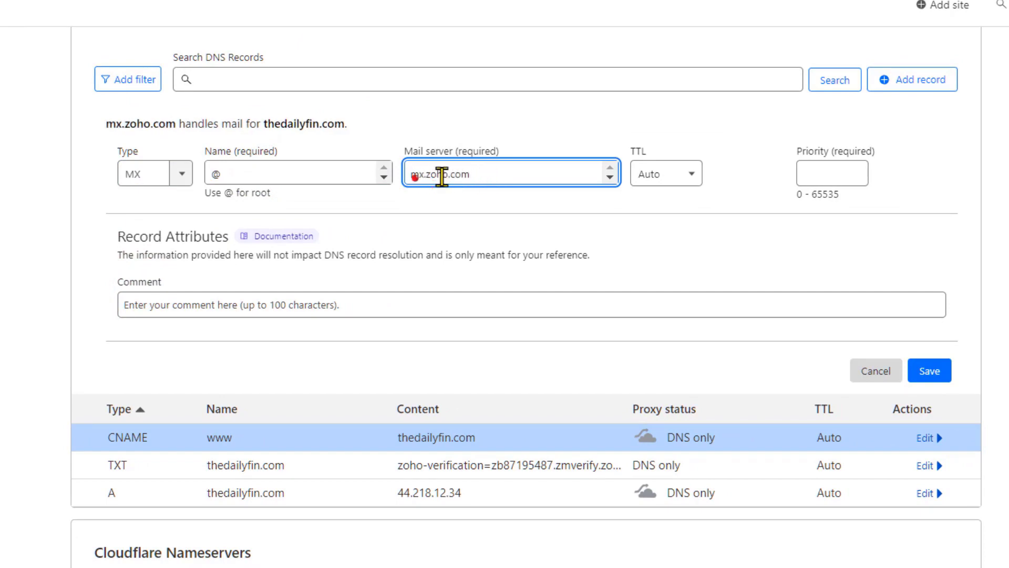
left_click(467, 174)
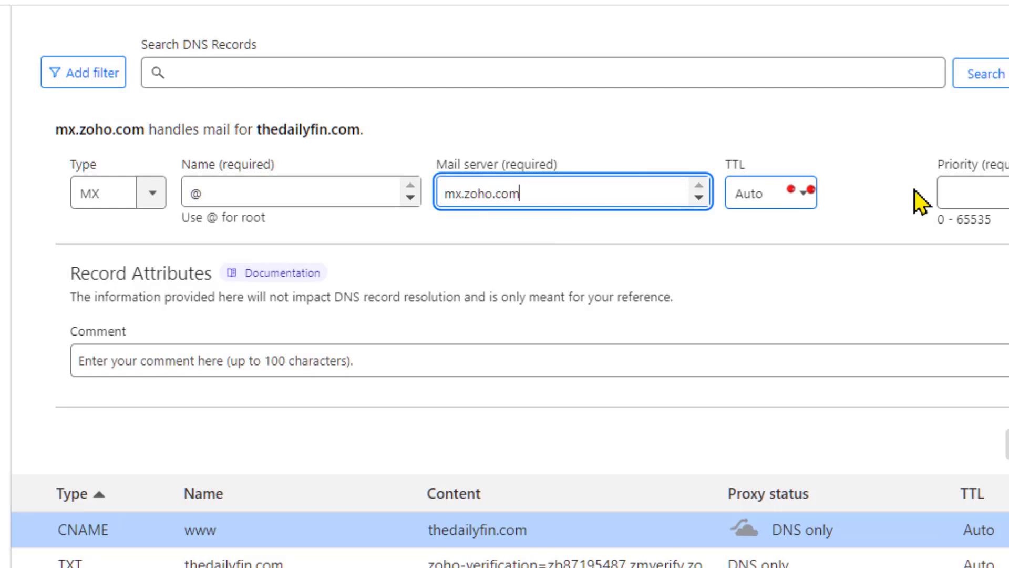
left_click(969, 193)
type("10")
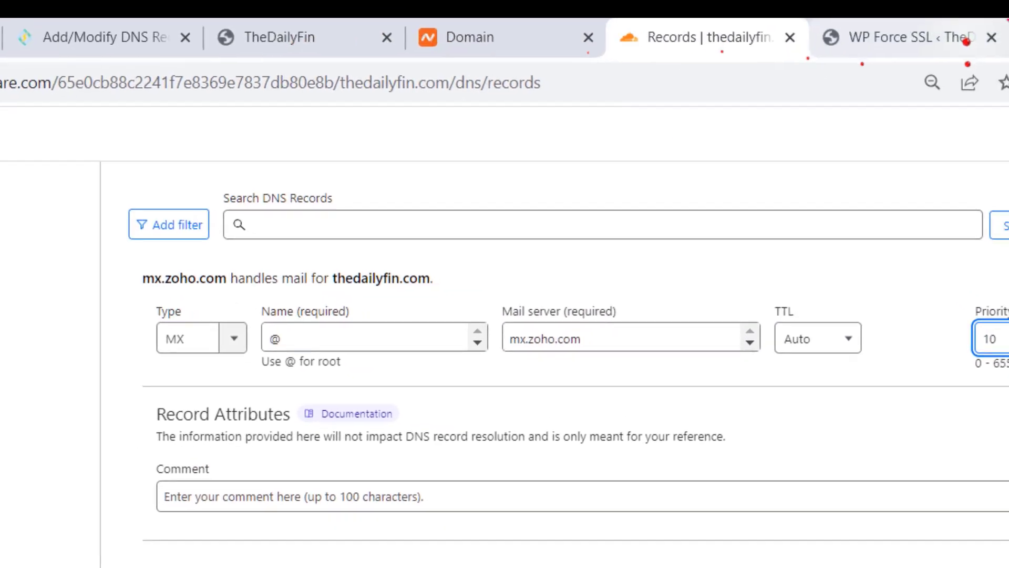
- Save the mx.zoho.com record and add a second MX record for mx2.zoho.com
left_click(557, 48)
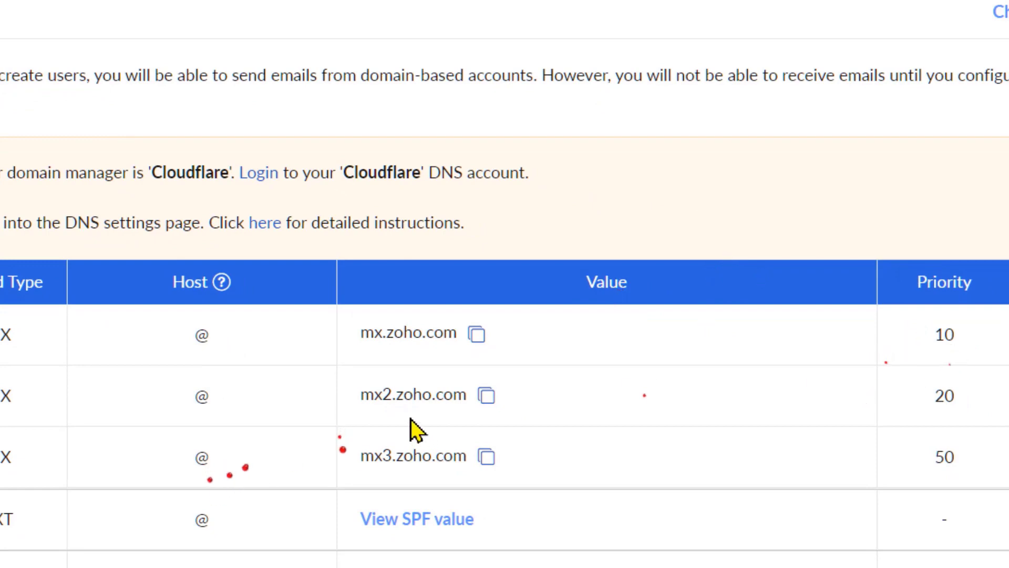
left_click(479, 398)
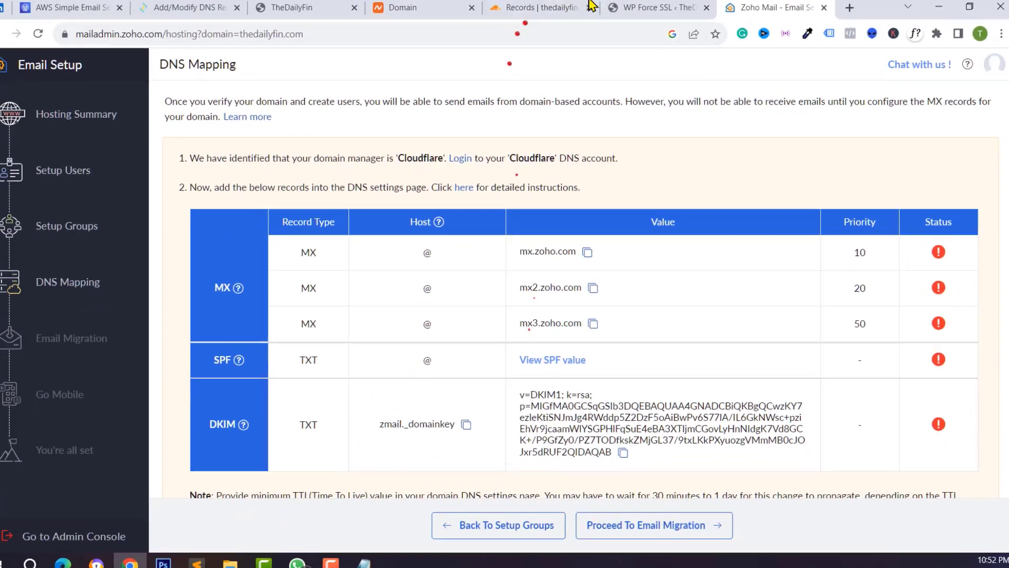
left_click(547, 11)
left_click(789, 316)
left_click(782, 178)
left_click(247, 308)
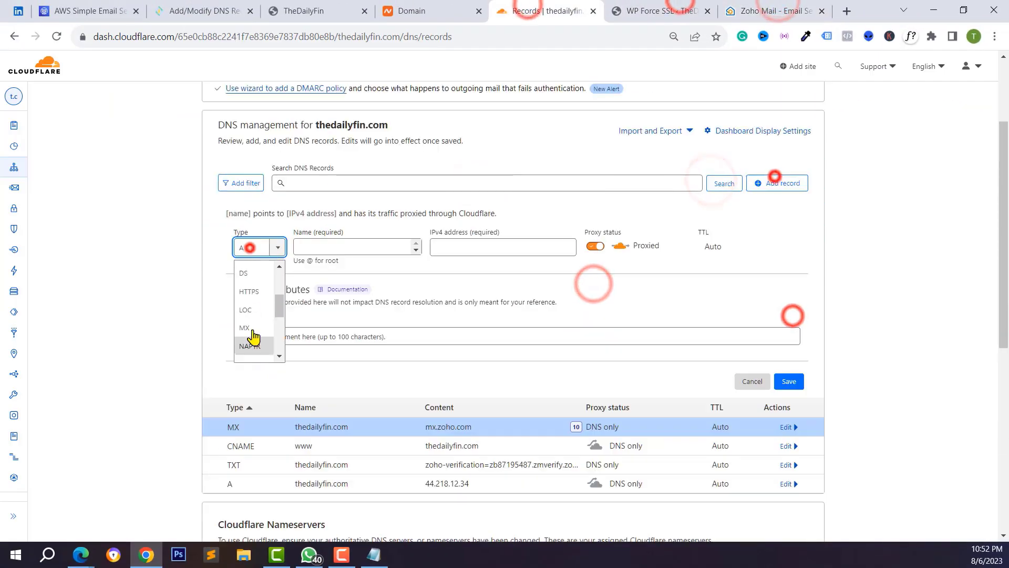
left_click(244, 307)
left_click(788, 378)
left_click(773, 11)
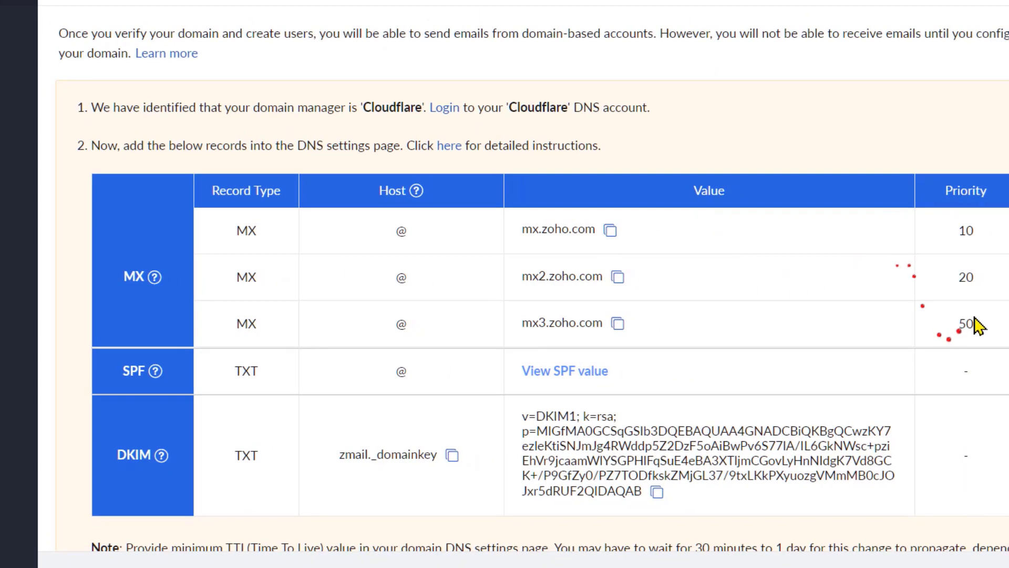
- Check Zoho's SPF value and start a new Cloudflare record of type TXT
left_click(552, 374)
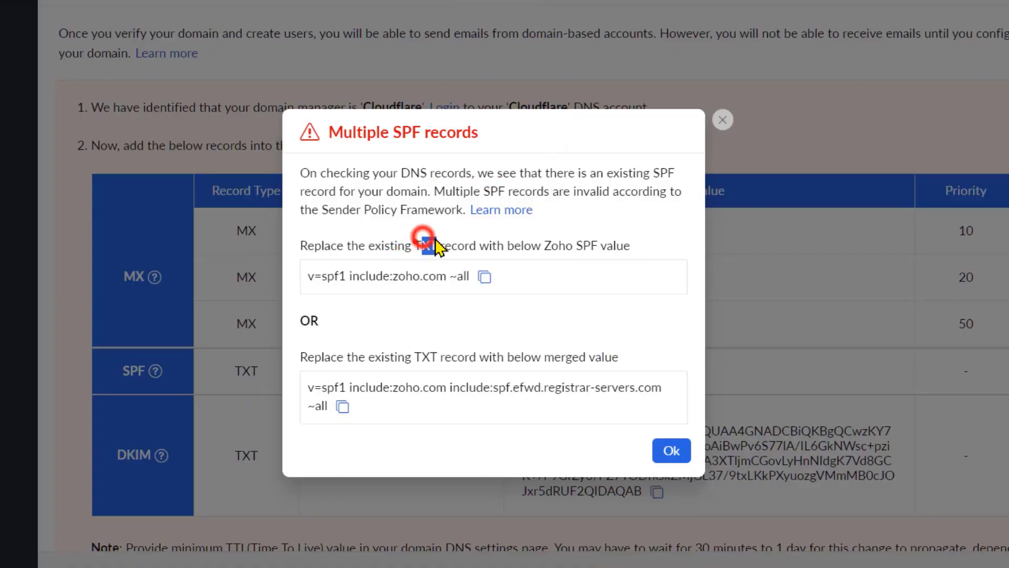
left_click_drag(436, 246, 441, 246)
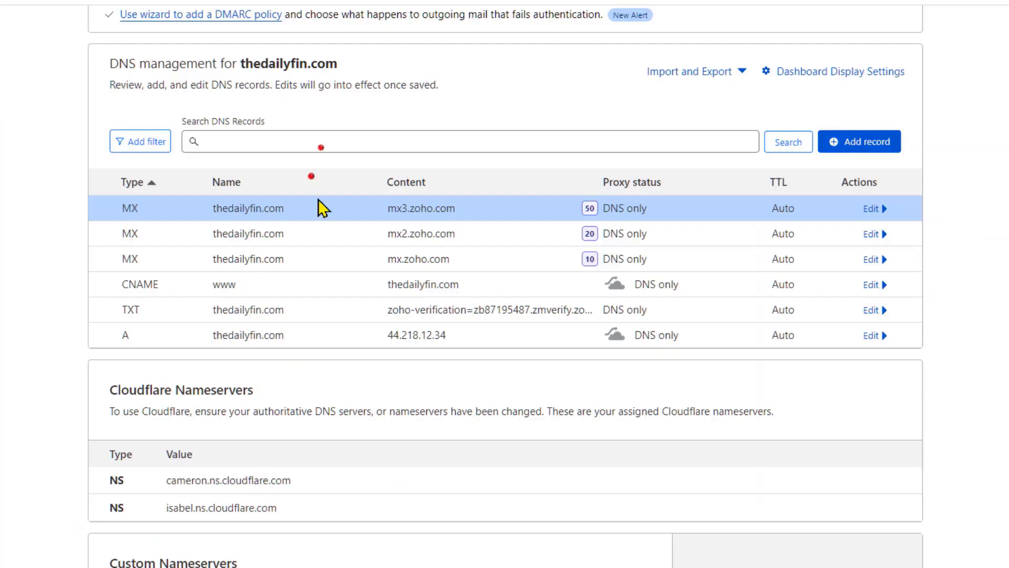
scroll(828, 196, "up", 2)
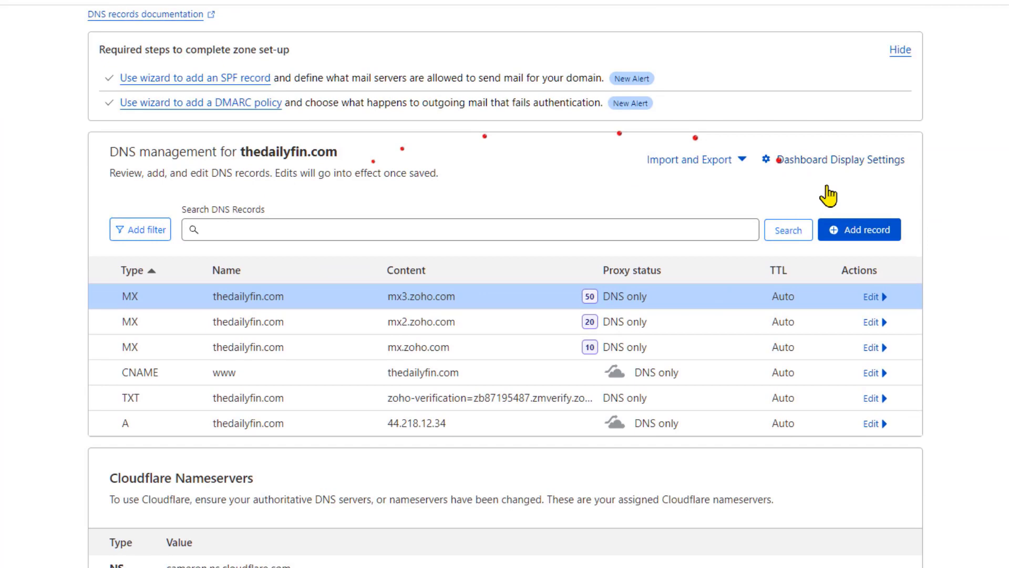
left_click(854, 230)
left_click(185, 316)
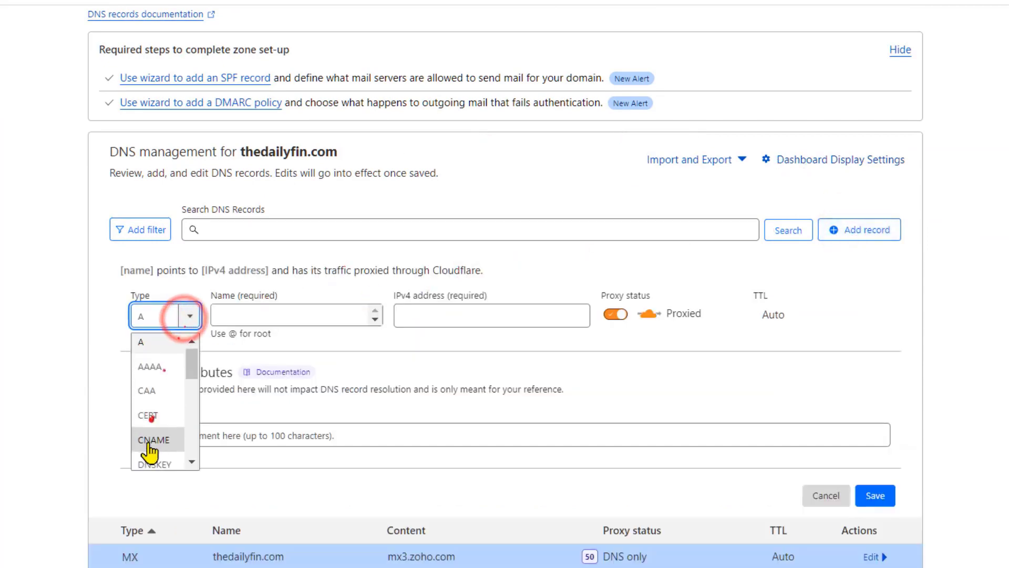
scroll(147, 449, "down", 3)
scroll(147, 355, "up", 1)
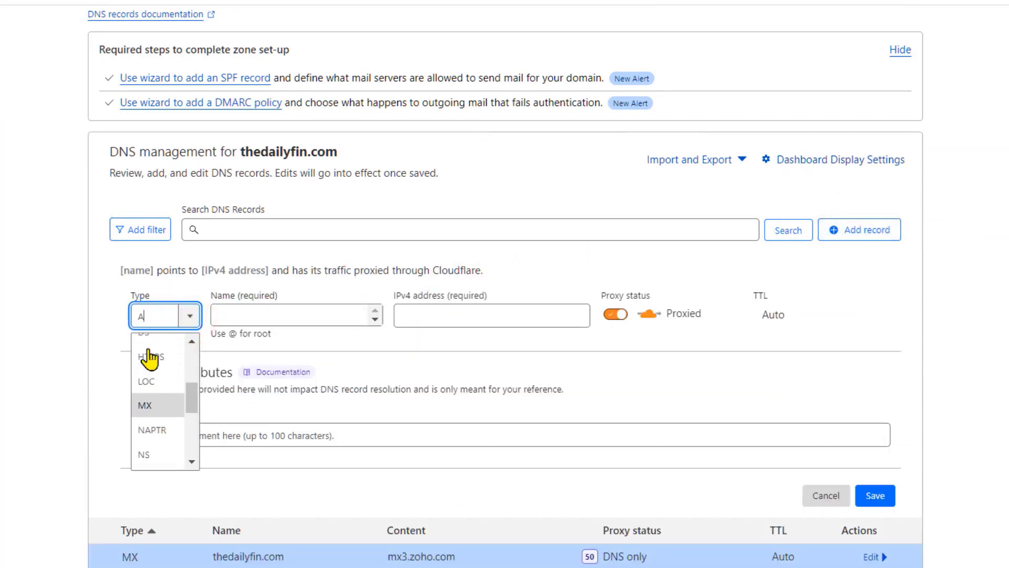
scroll(150, 363, "down", 3)
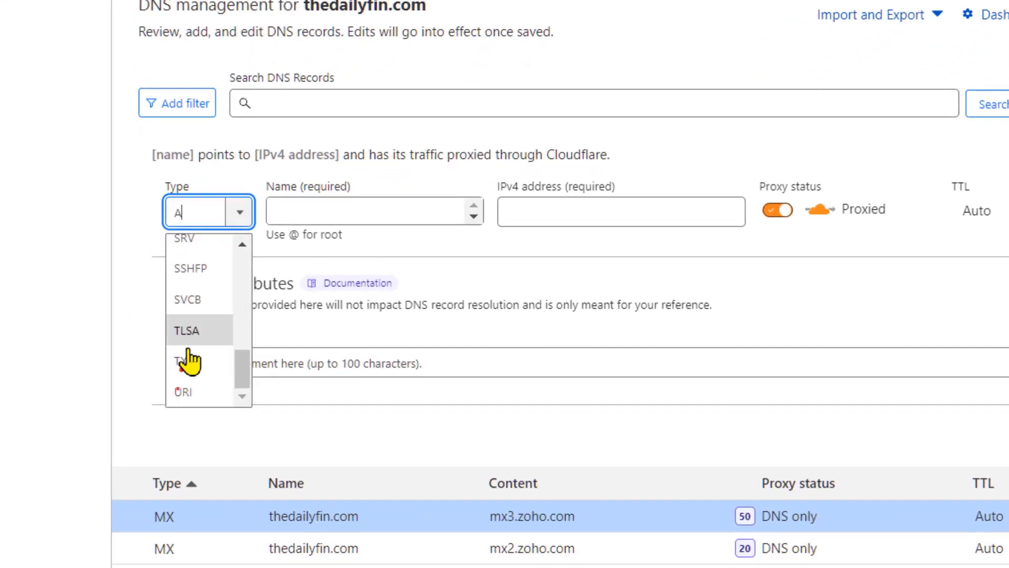
left_click(189, 361)
- Set Name @, paste v=spf1 include:zoho.com ~all as content, and save
left_click(335, 212)
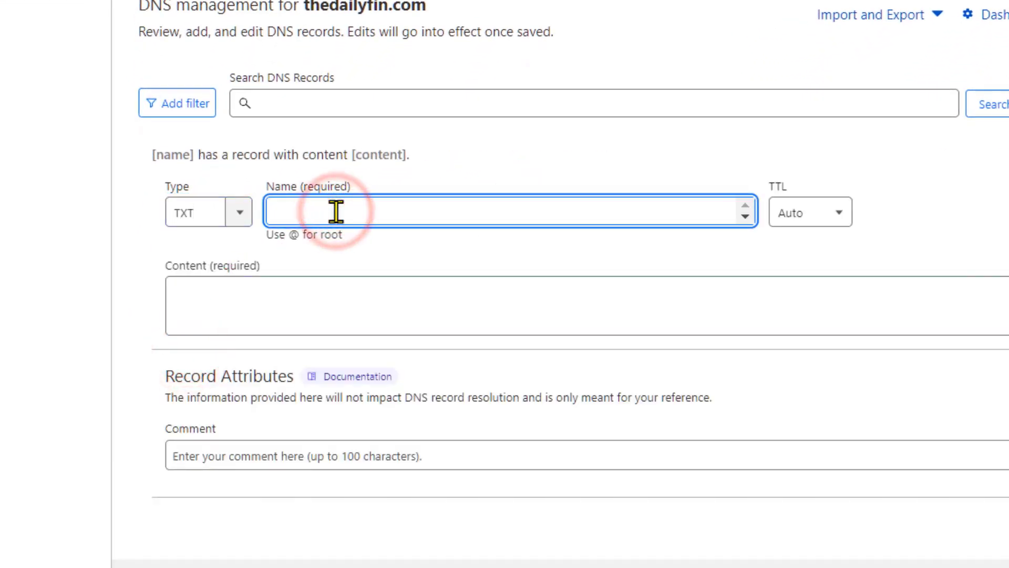
type("@")
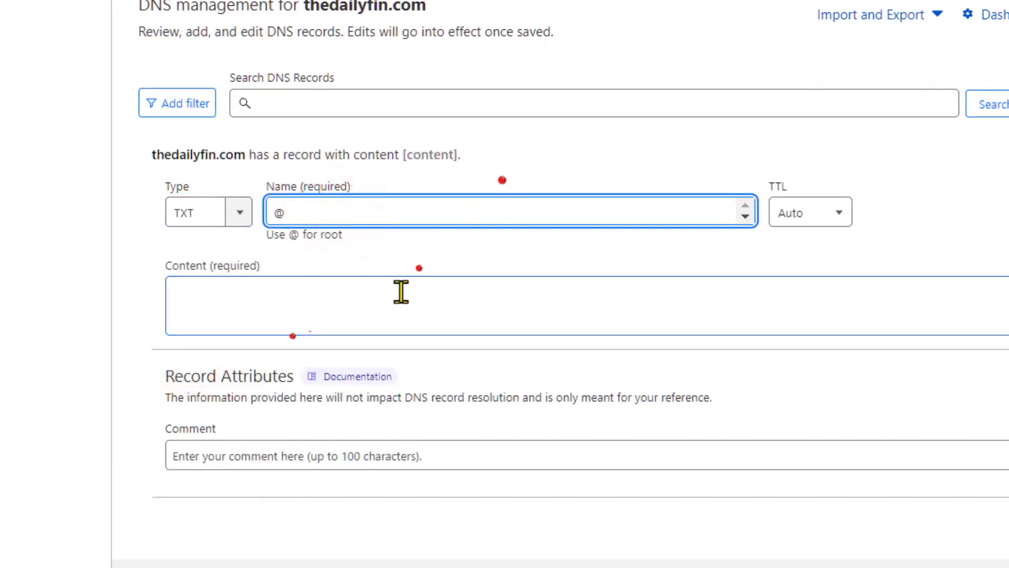
left_click(369, 322)
type("XT")
key("ctrl+a")
key("ctrl+v")
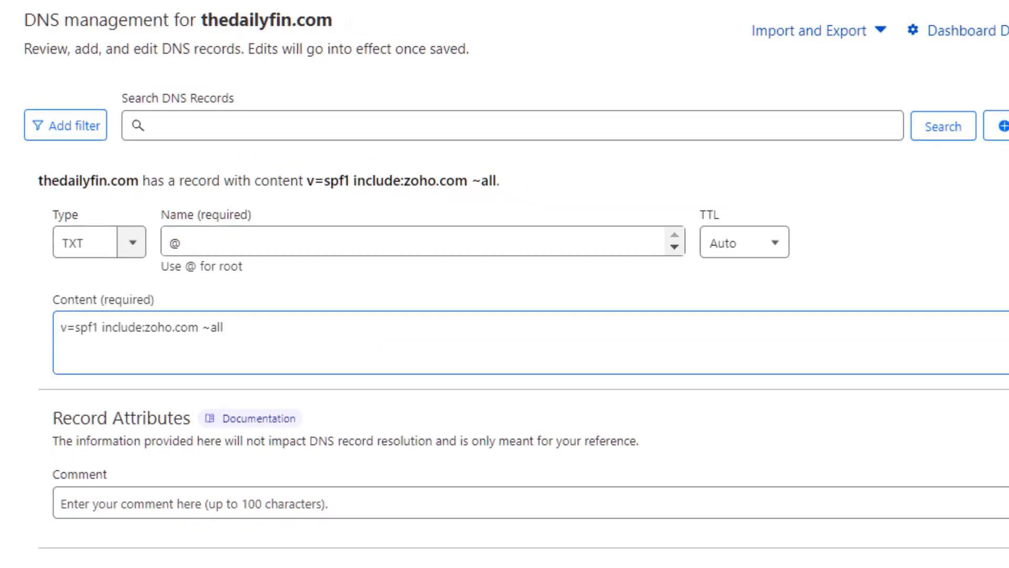
left_click(899, 493)
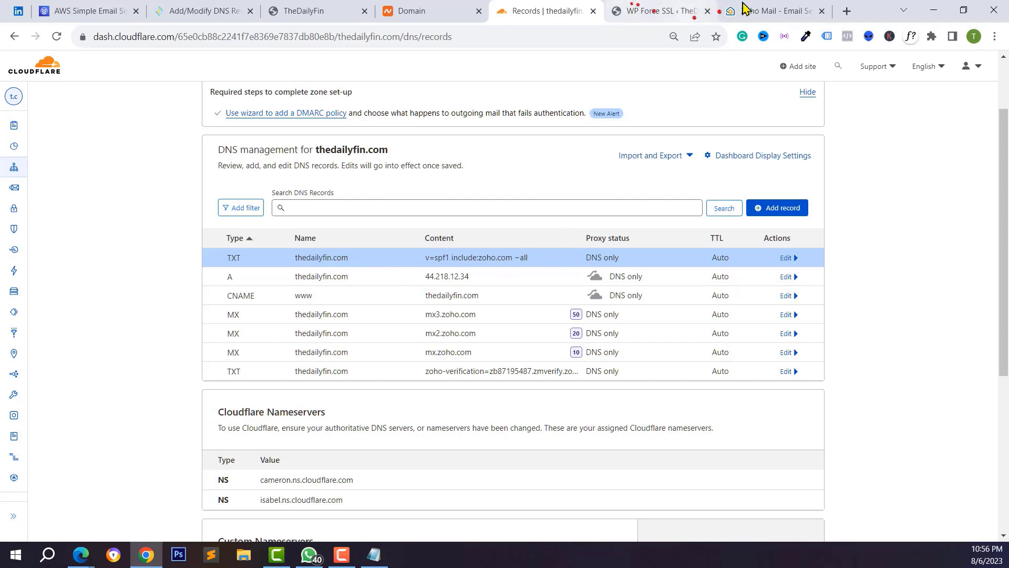
- Copy Zoho's DKIM host and key into a new Cloudflare TXT record zmail._domainkey and save it
left_click(746, 9)
left_click(637, 415)
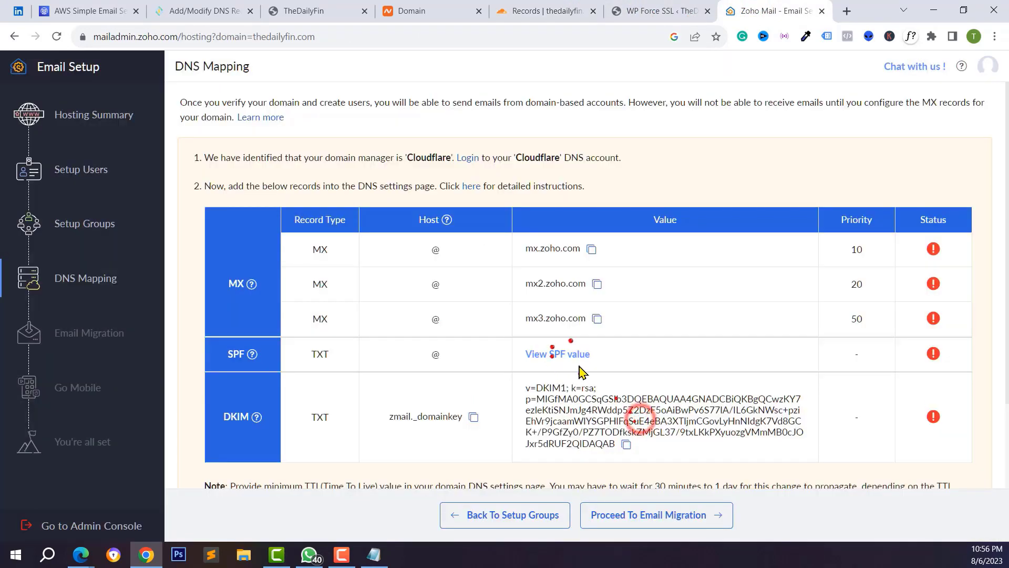
scroll(473, 352, "down", 1)
scroll(336, 341, "down", 1)
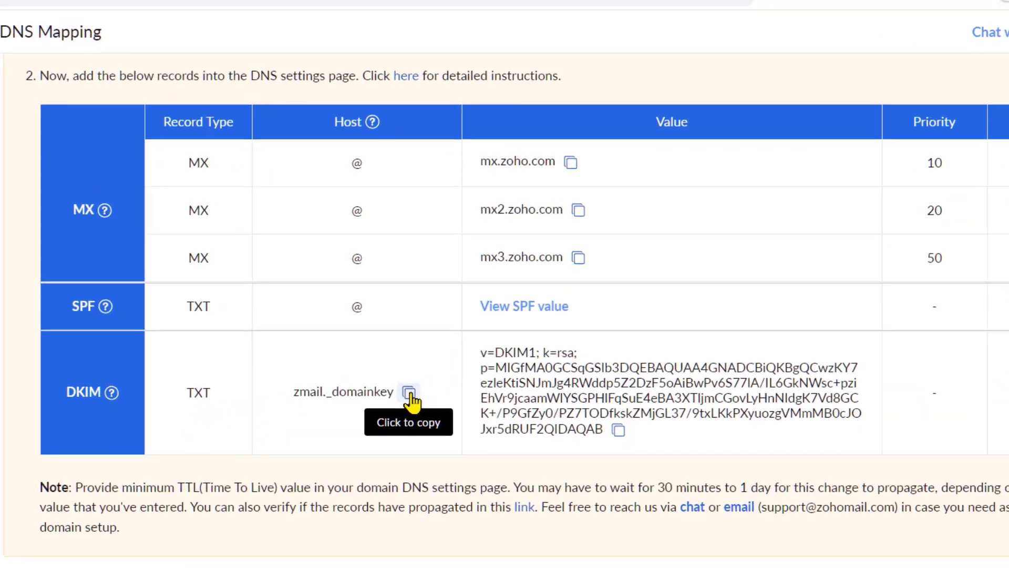
left_click(474, 329)
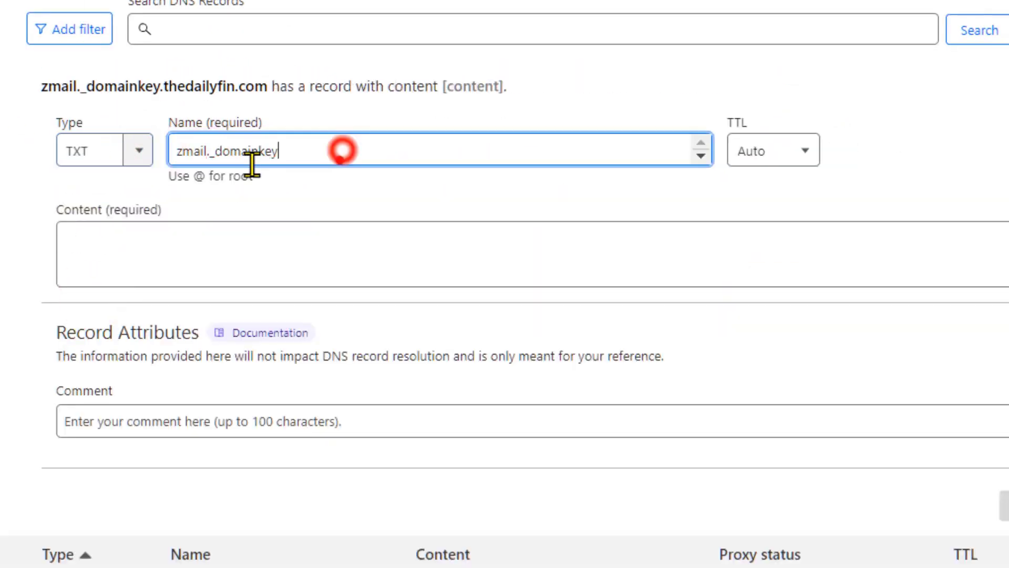
left_click(618, 434)
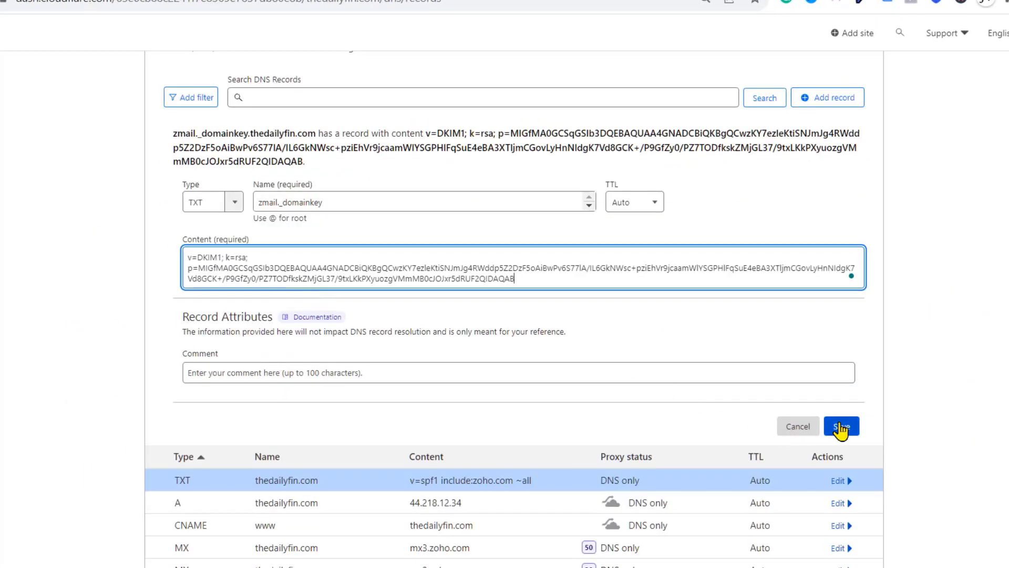
left_click(841, 427)
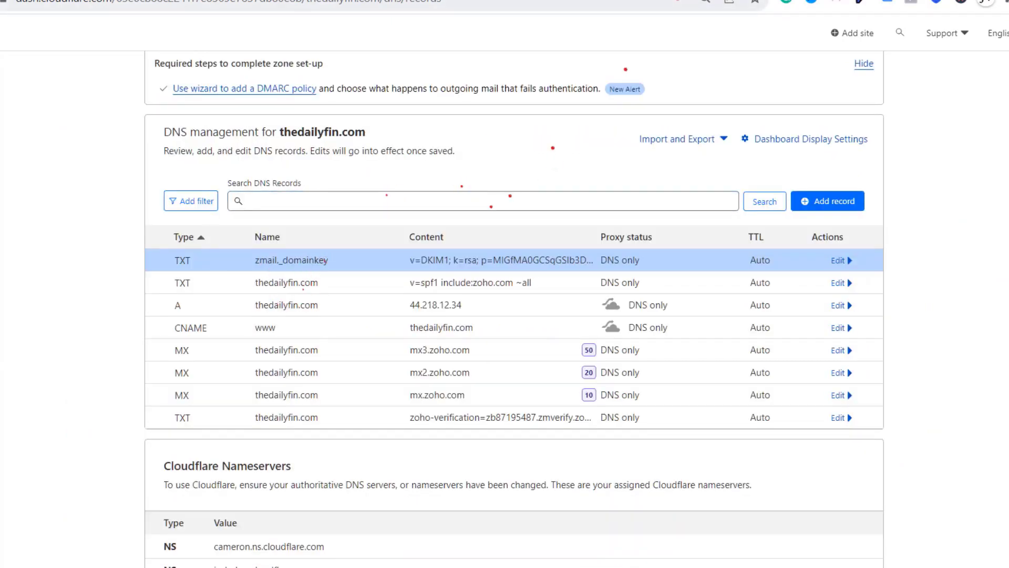
- Back in Zoho's DNS Mapping page, run Verify All Records
key("ctrl+Tab")
scroll(185, 431, "down", 1)
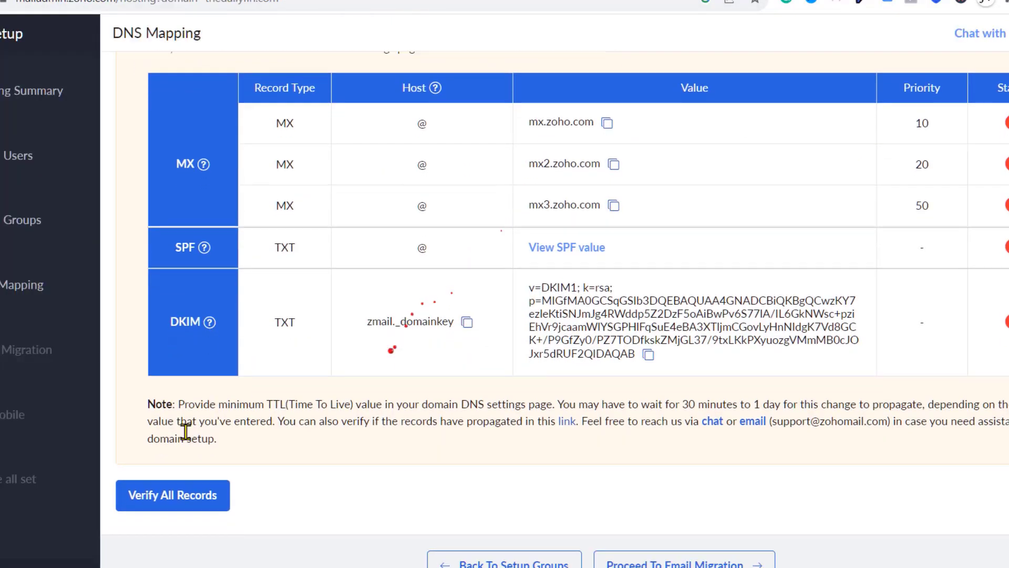
left_click(172, 495)
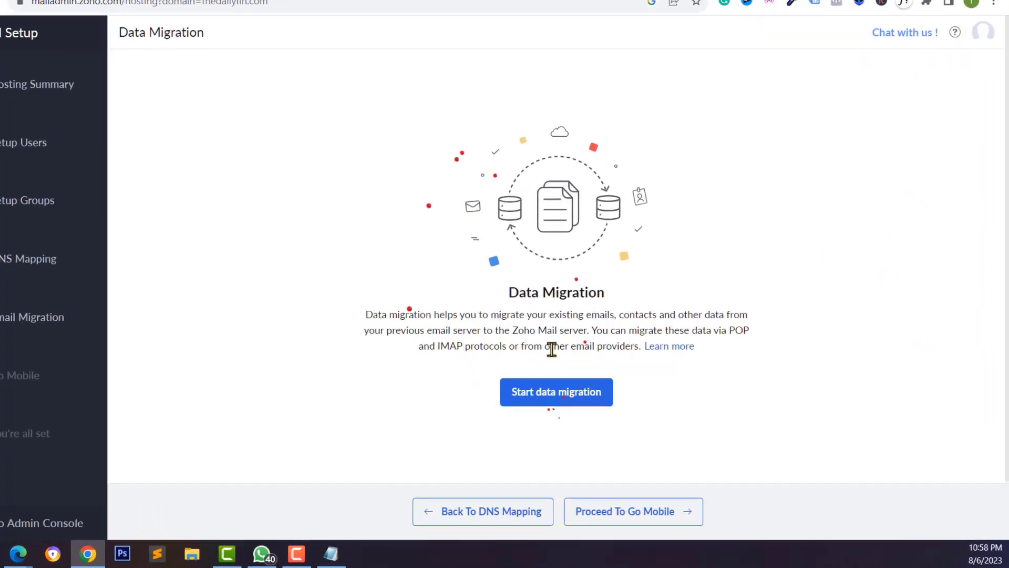
- Skip past email migration and mobile setup to the 'You're all set' page, then open the inbox
left_click(655, 515)
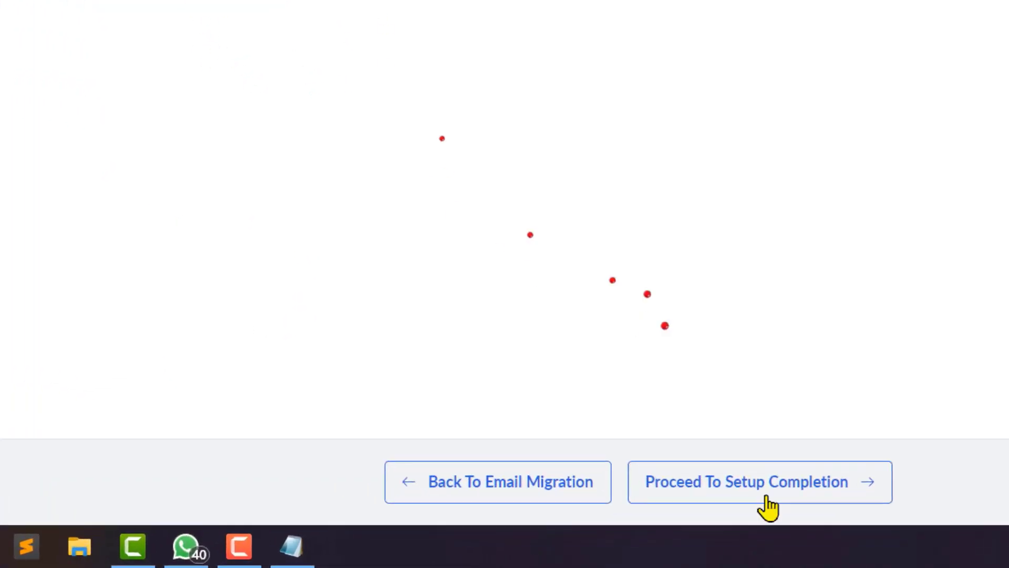
left_click(760, 497)
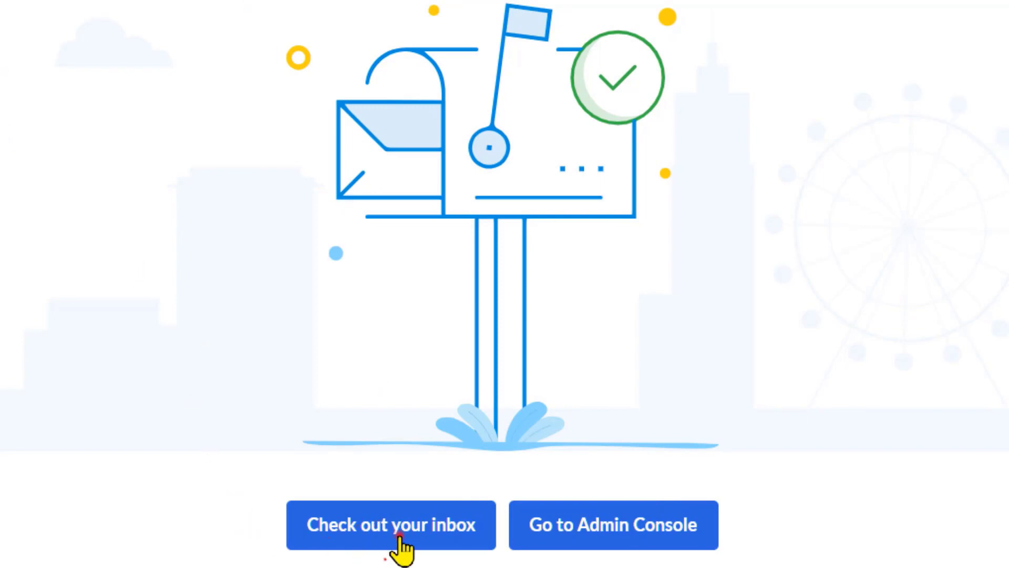
left_click(400, 541)
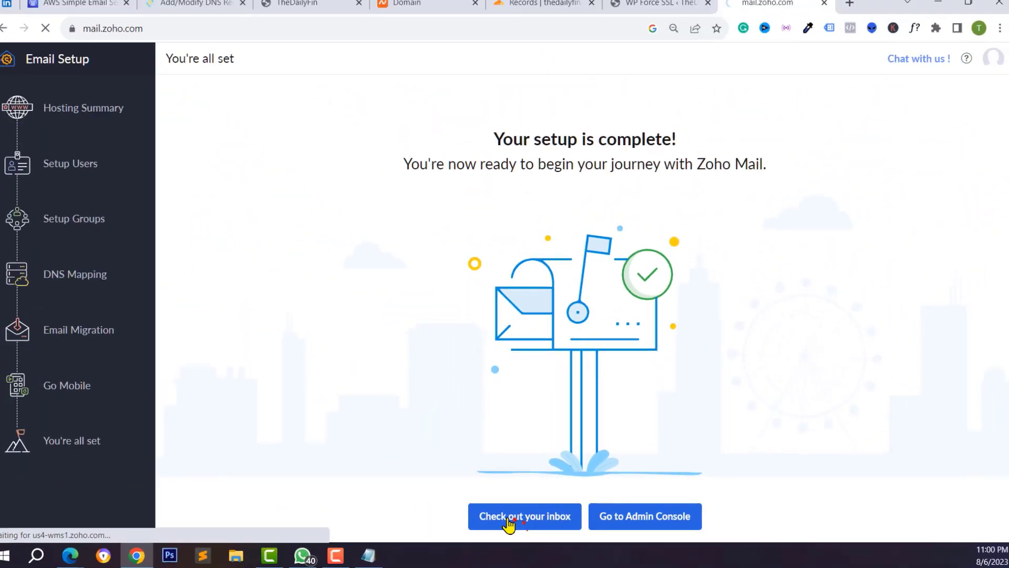
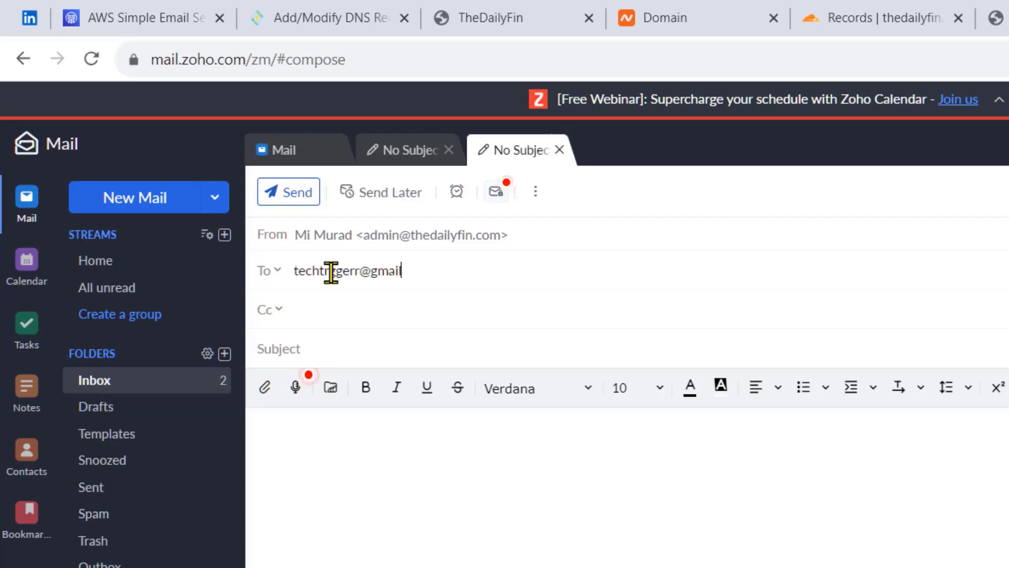
- Send the Zoho Mail message 'test' with body 'from mail server' to Gmail, then load gmail.com
left_click(300, 358)
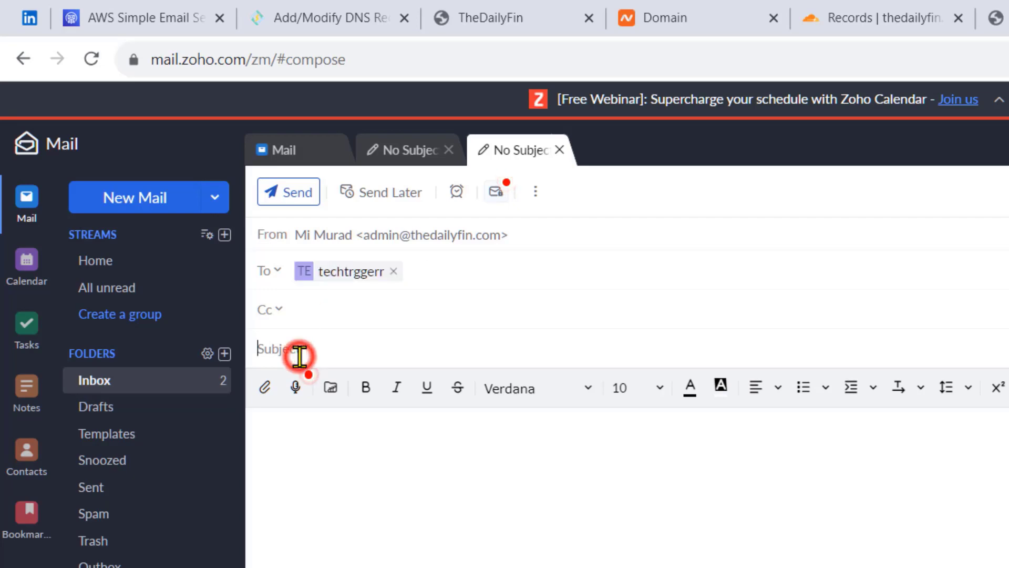
type("test")
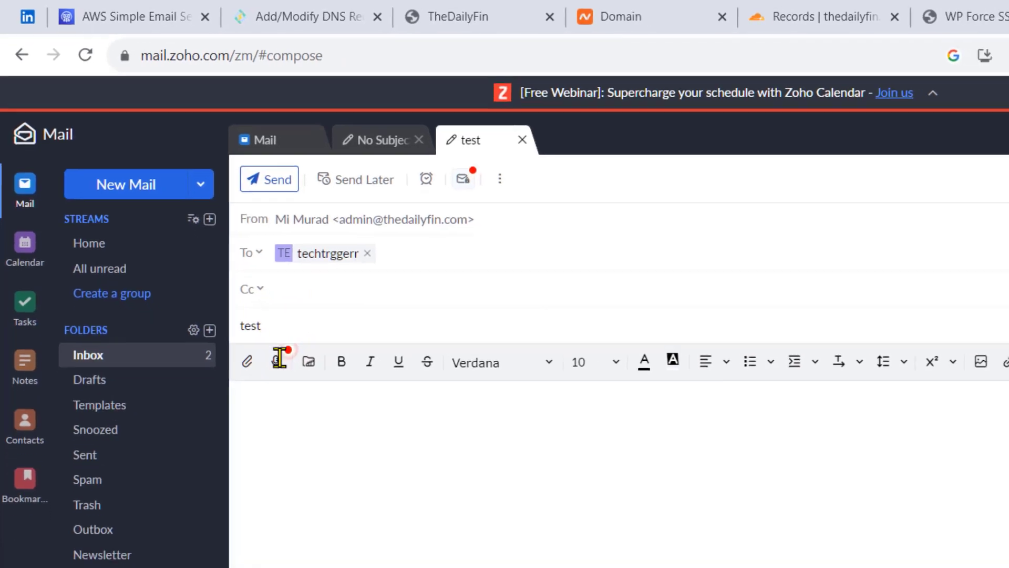
left_click(313, 469)
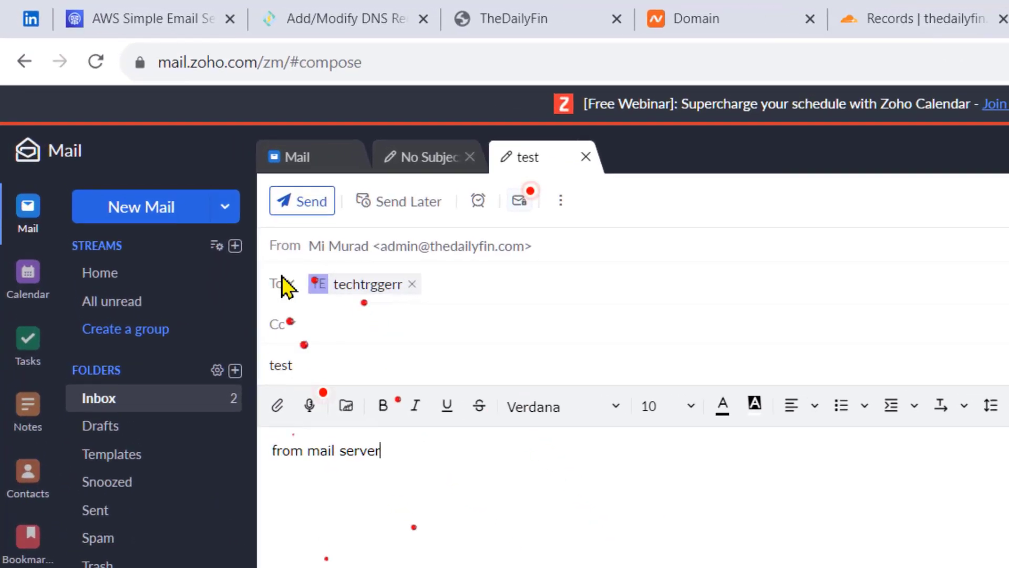
left_click(295, 205)
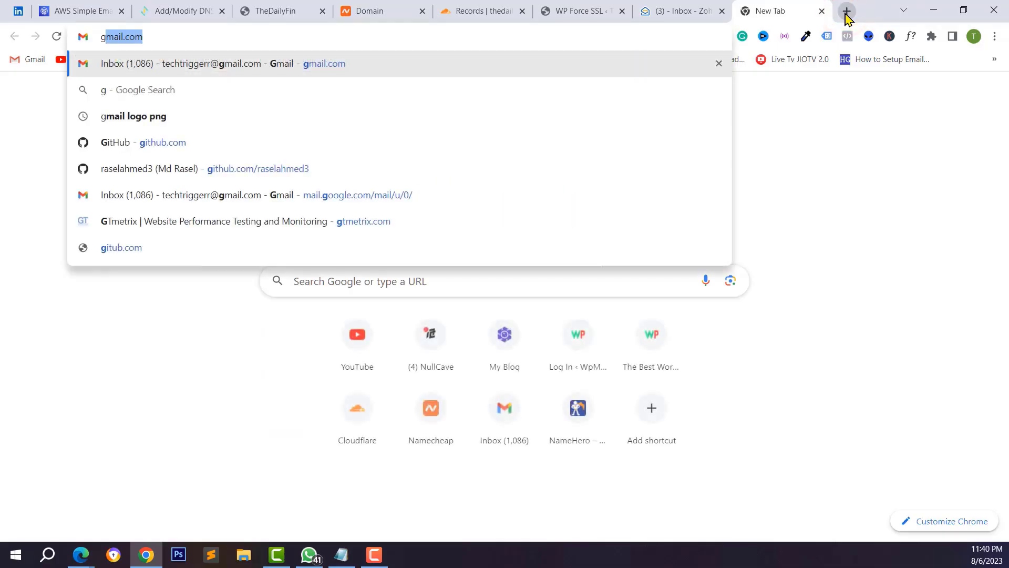
key("Return")
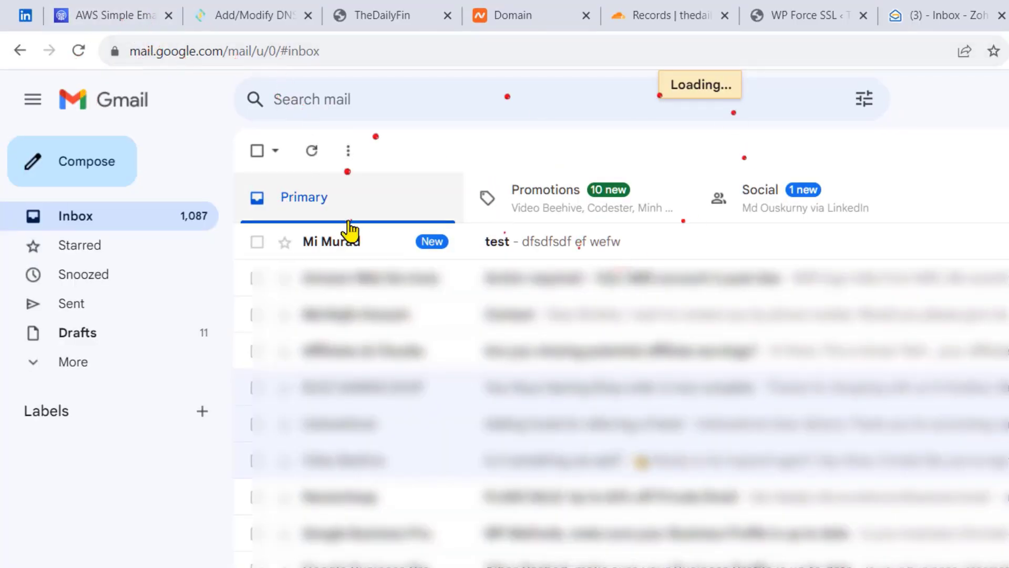
- Open the received test email in Gmail and inspect its sender and recipient addresses
left_click(348, 248)
left_click(124, 158)
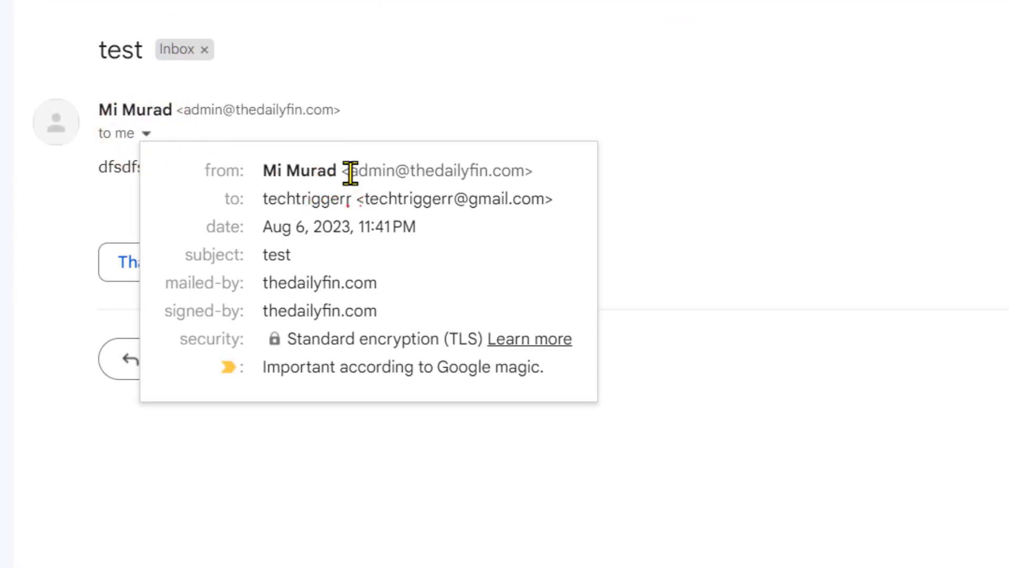
double_click(365, 171)
left_click(417, 172)
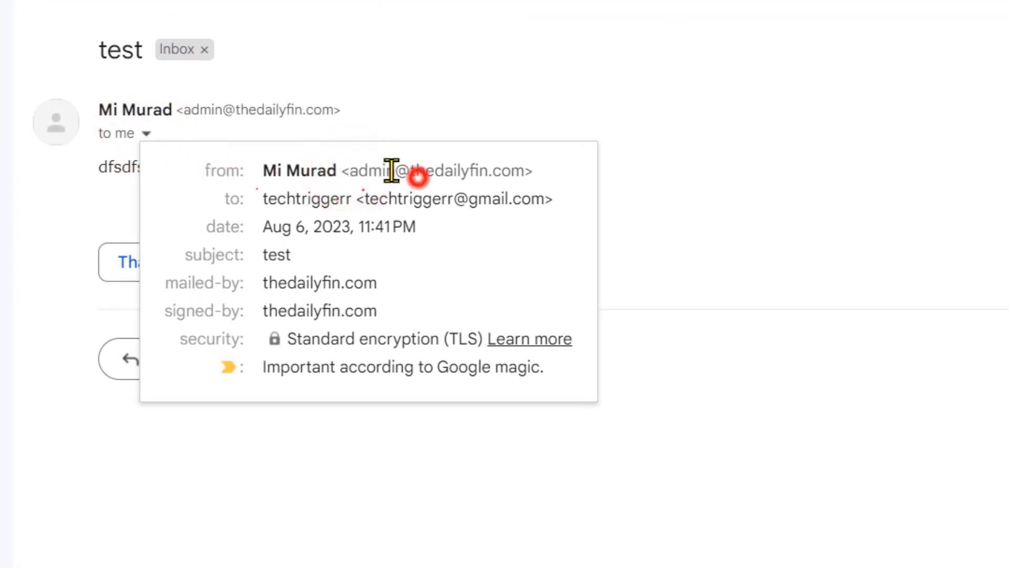
left_click_drag(348, 172, 522, 168)
left_click_drag(358, 198, 523, 203)
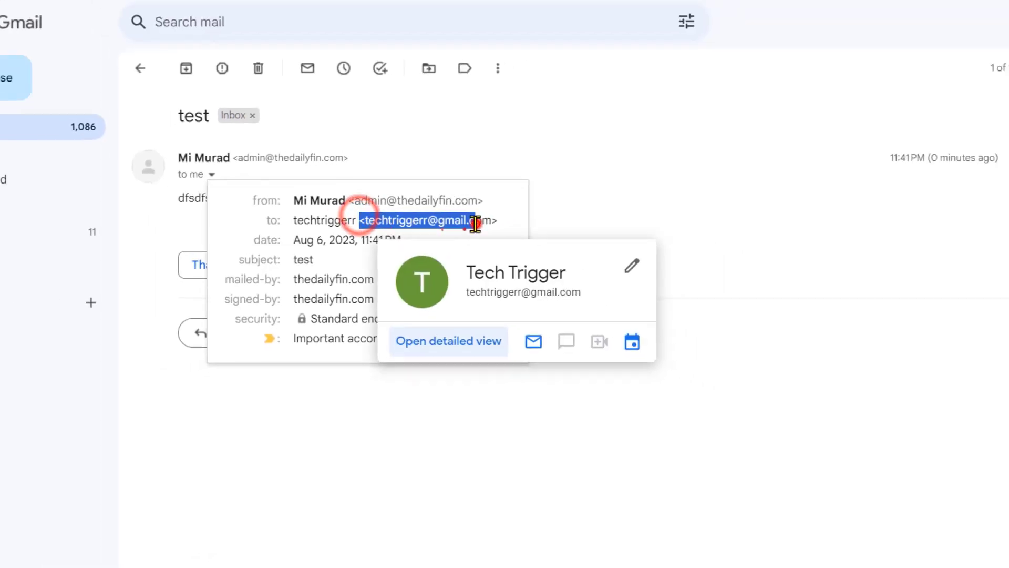
left_click(330, 428)
- Reply 'dfewfwe' to the test email, then open the Re: test reply in Zoho Mail
left_click(37, 119)
type("ad")
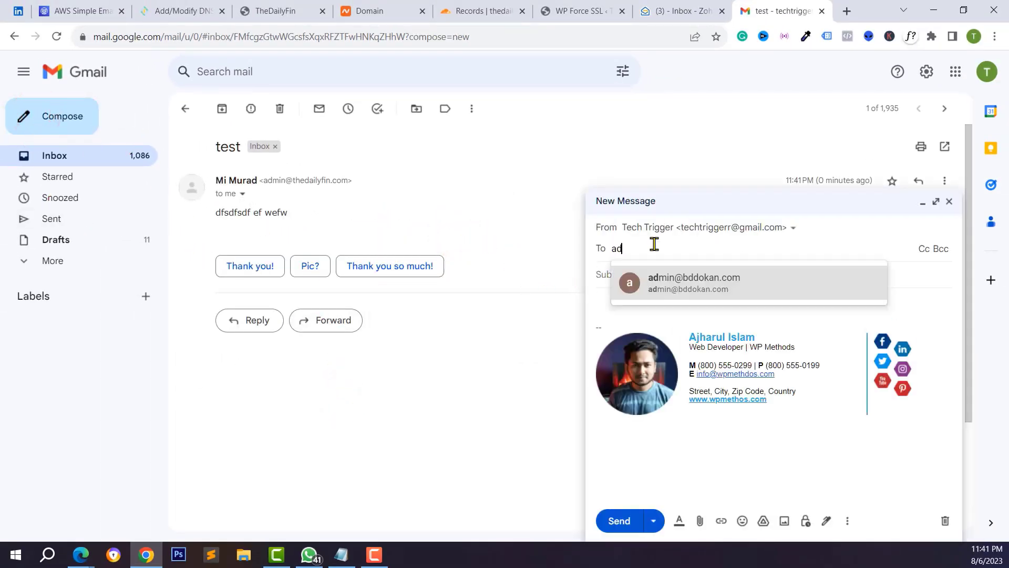
left_click(259, 322)
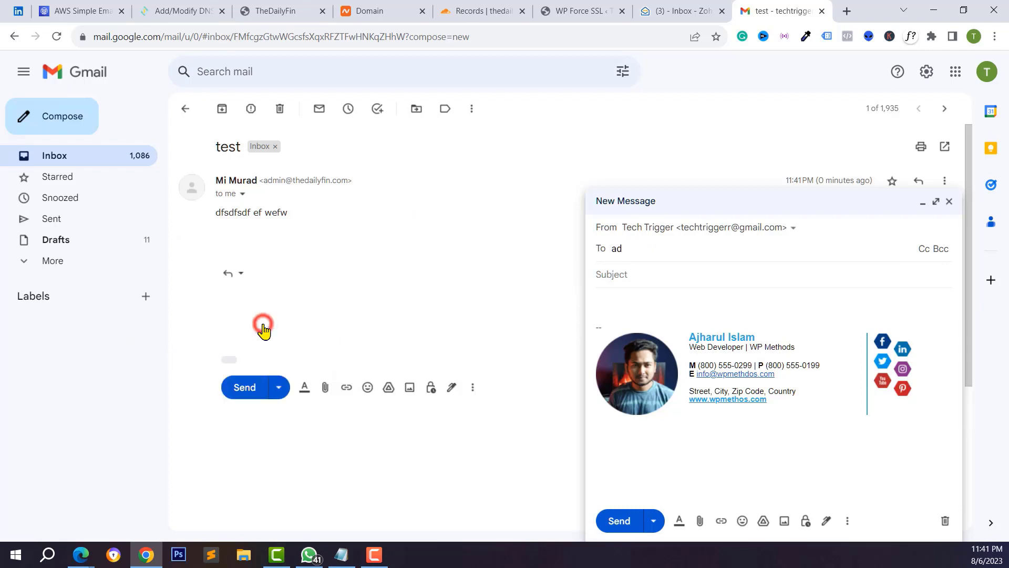
left_click(949, 203)
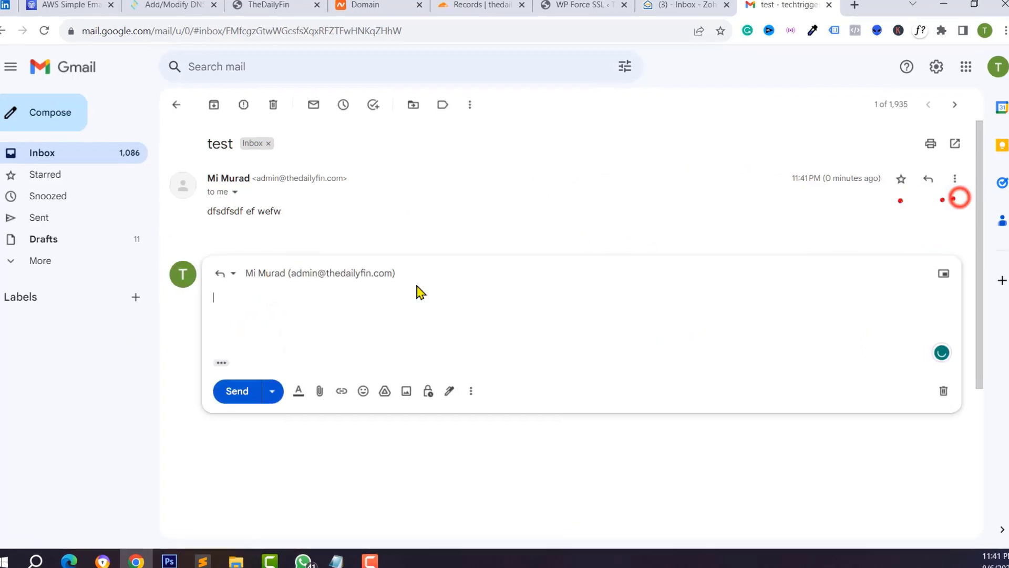
left_click(274, 308)
type("dfewfwe")
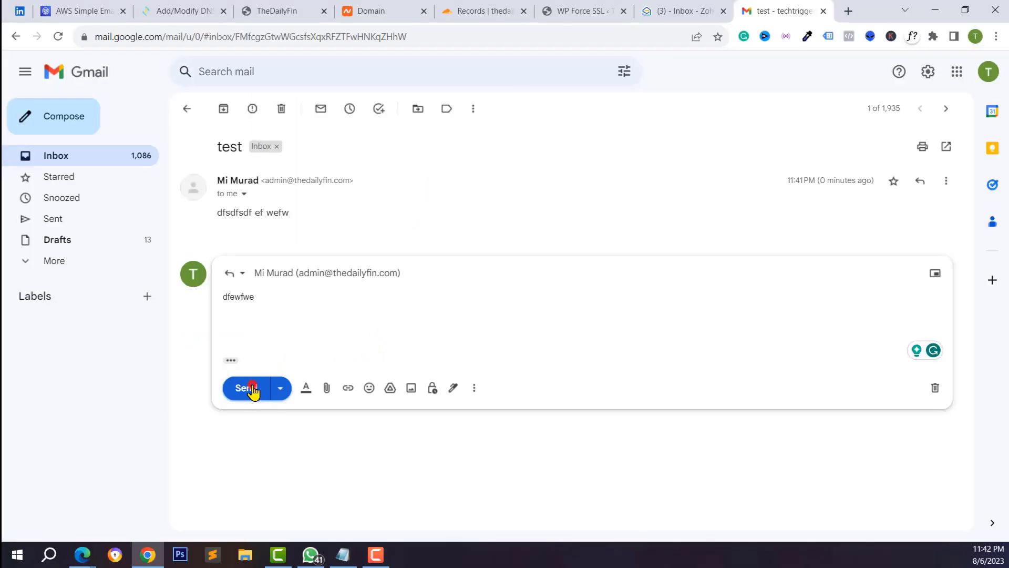
left_click(253, 390)
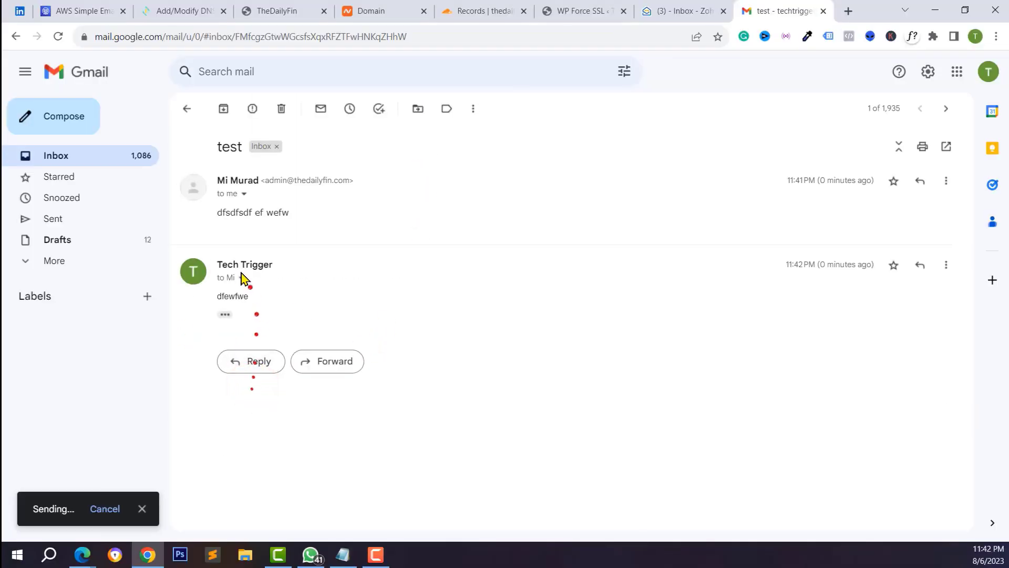
left_click(681, 10)
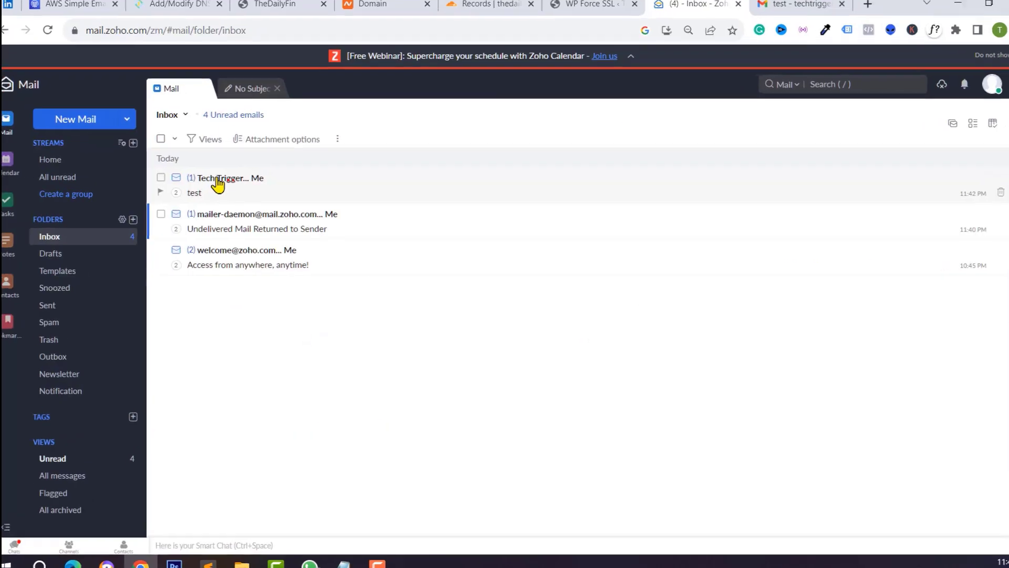
left_click(217, 180)
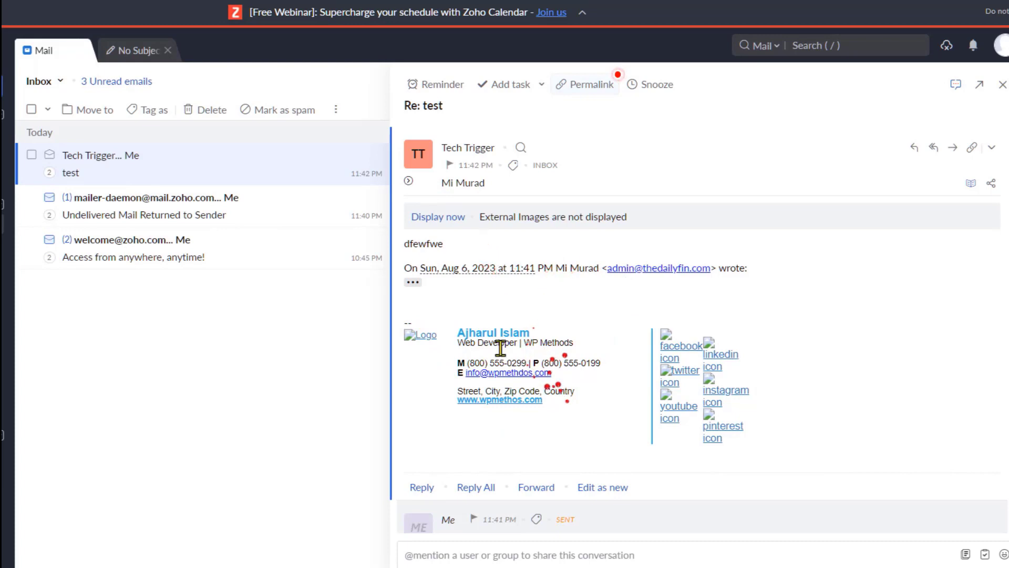
- Display the external images in the Re: test reply so its signature photo and icons load
scroll(528, 452, "down", 1)
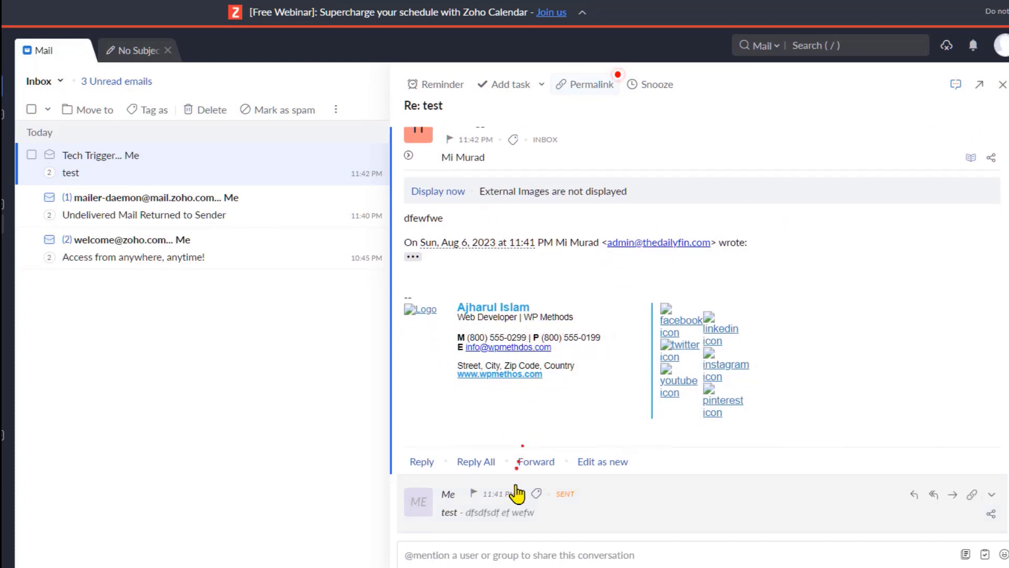
scroll(561, 496, "up", 1)
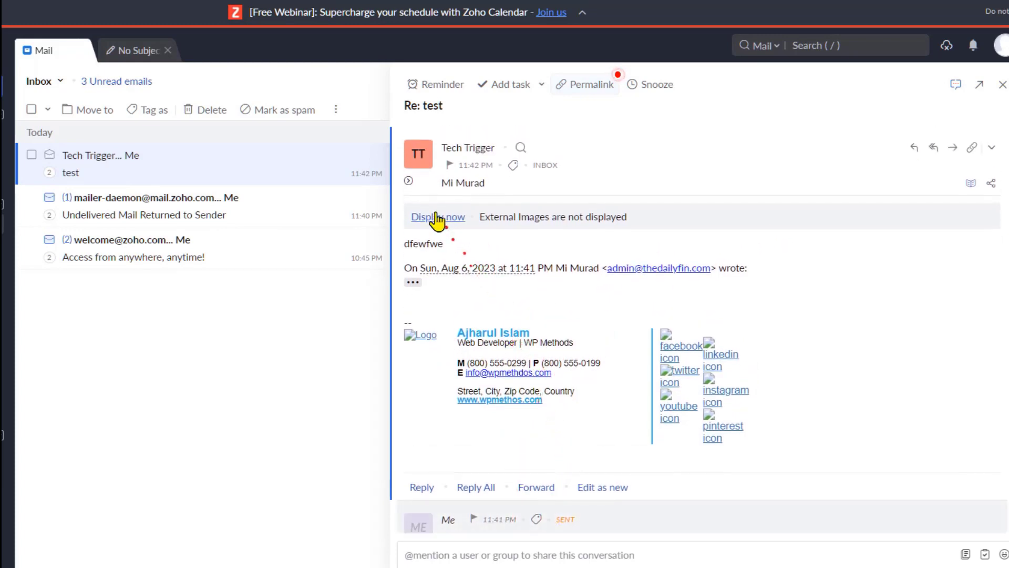
left_click(437, 217)
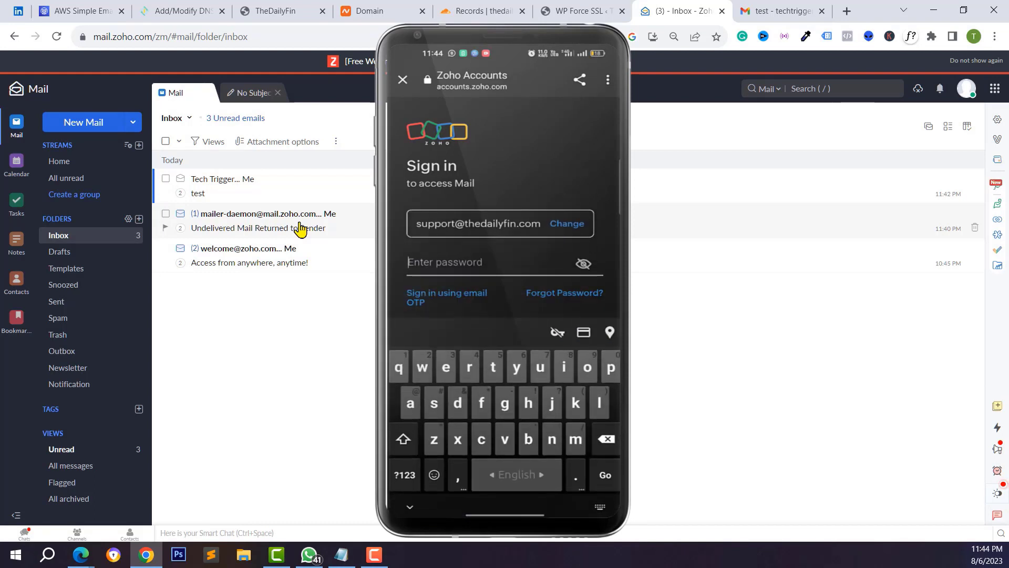
key("alt+Tab")
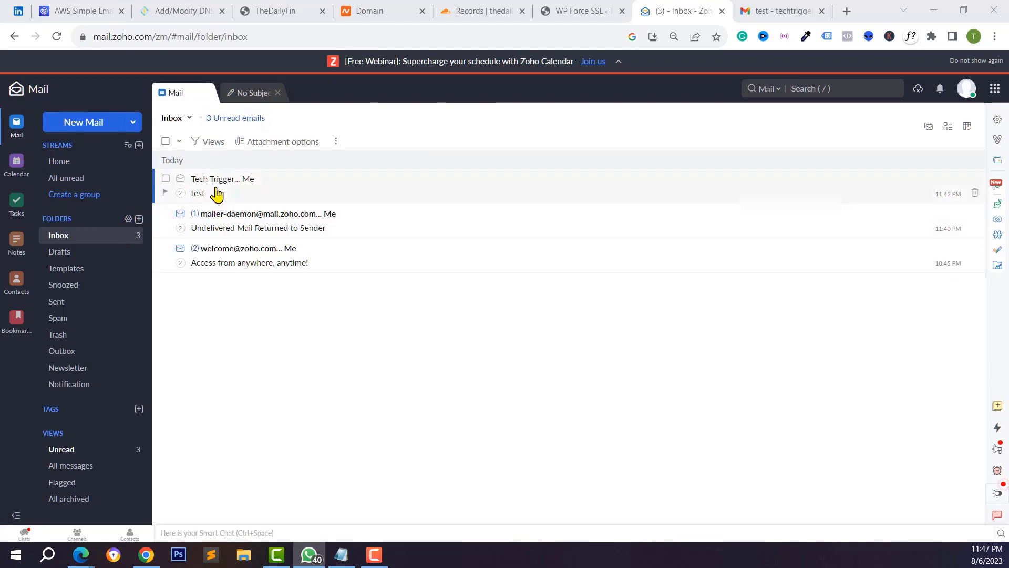
- Review Gmail's Accounts and Import settings, starting and then cancelling a new send-as address
left_click(773, 11)
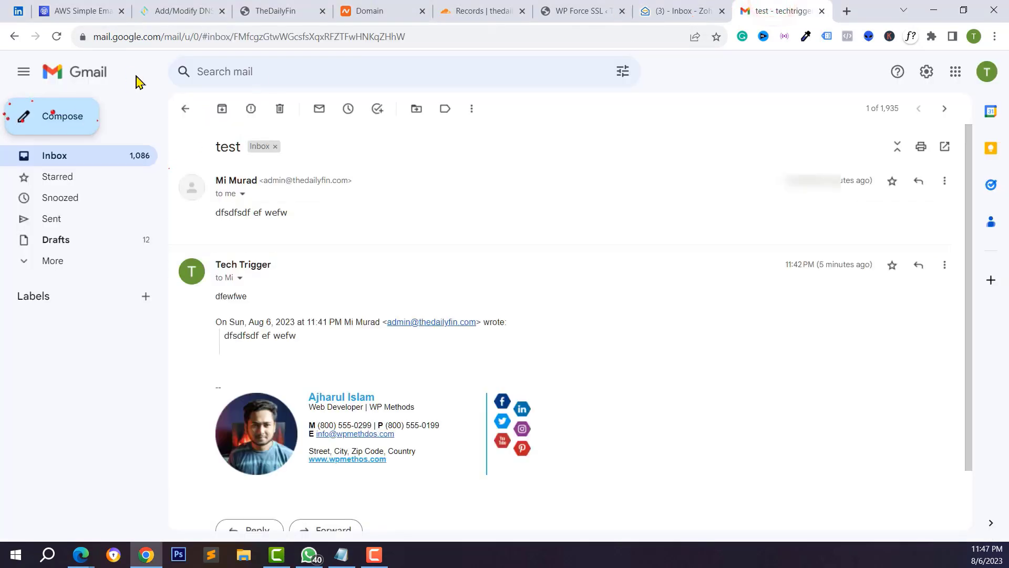
left_click(637, 15)
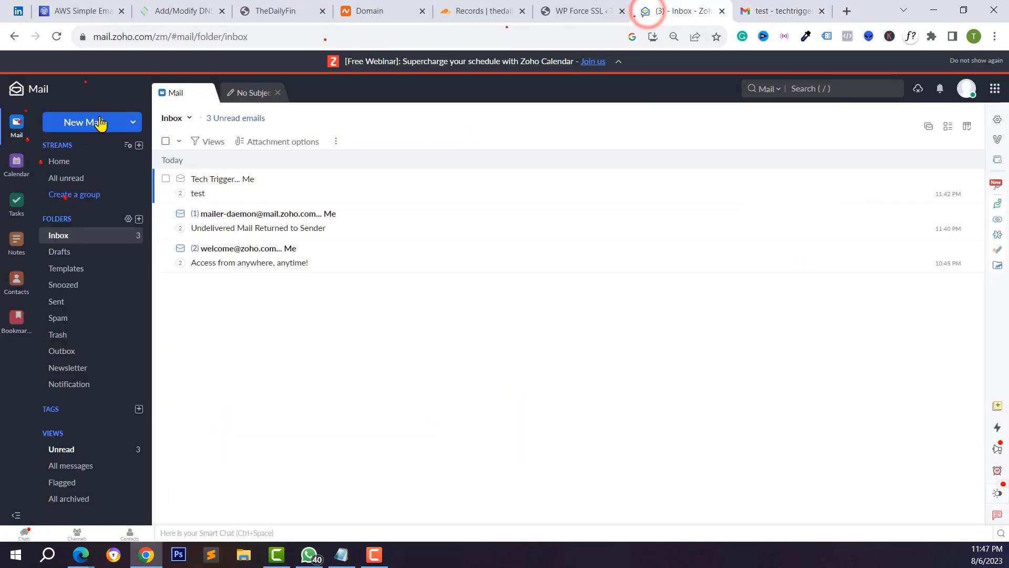
left_click(768, 10)
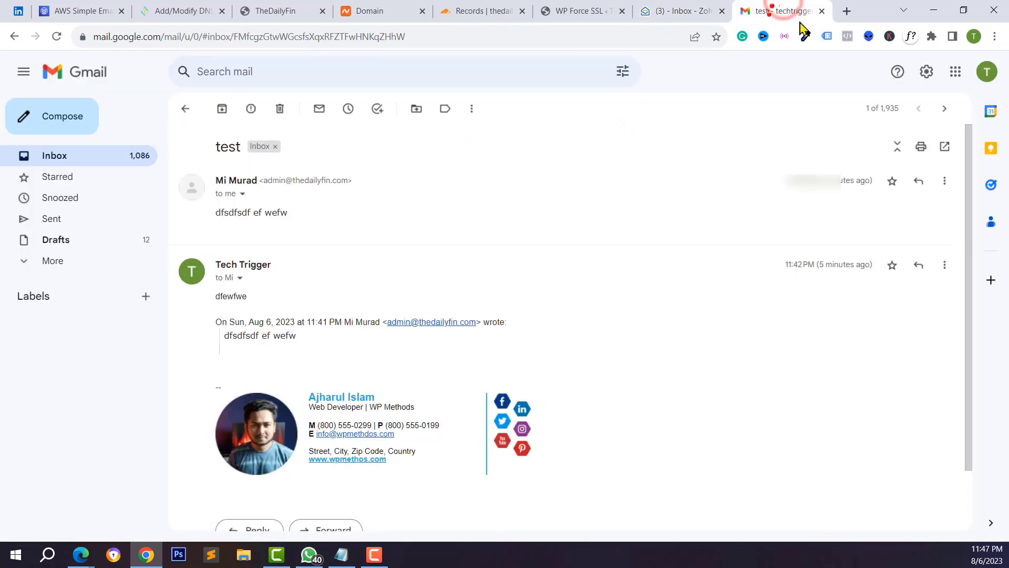
left_click(928, 74)
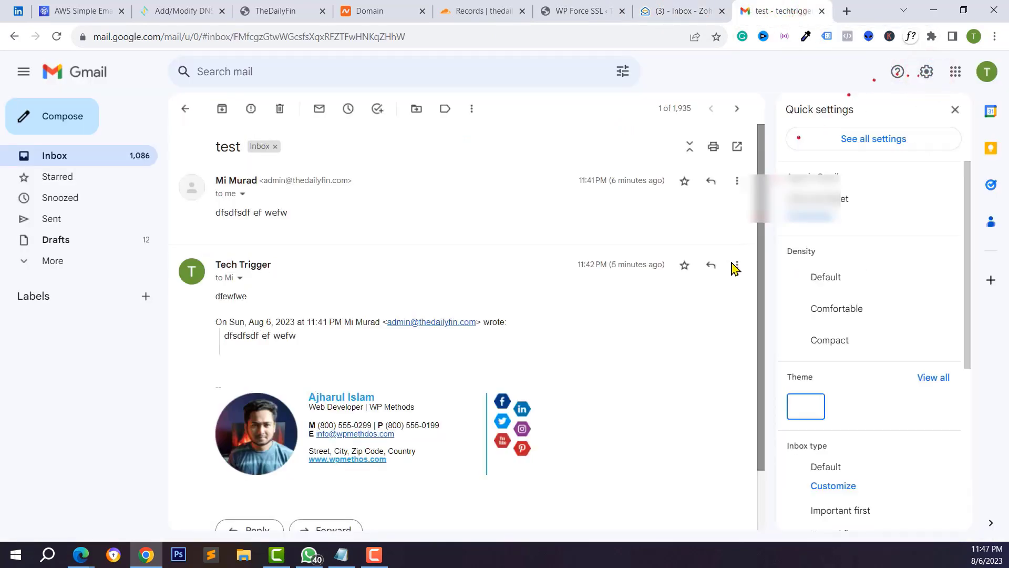
left_click(873, 145)
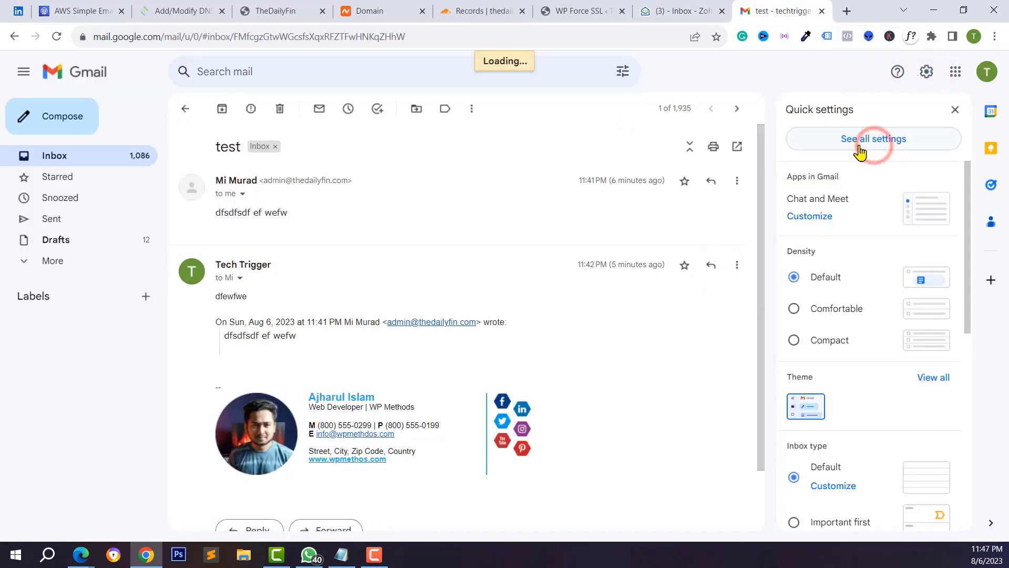
left_click(354, 135)
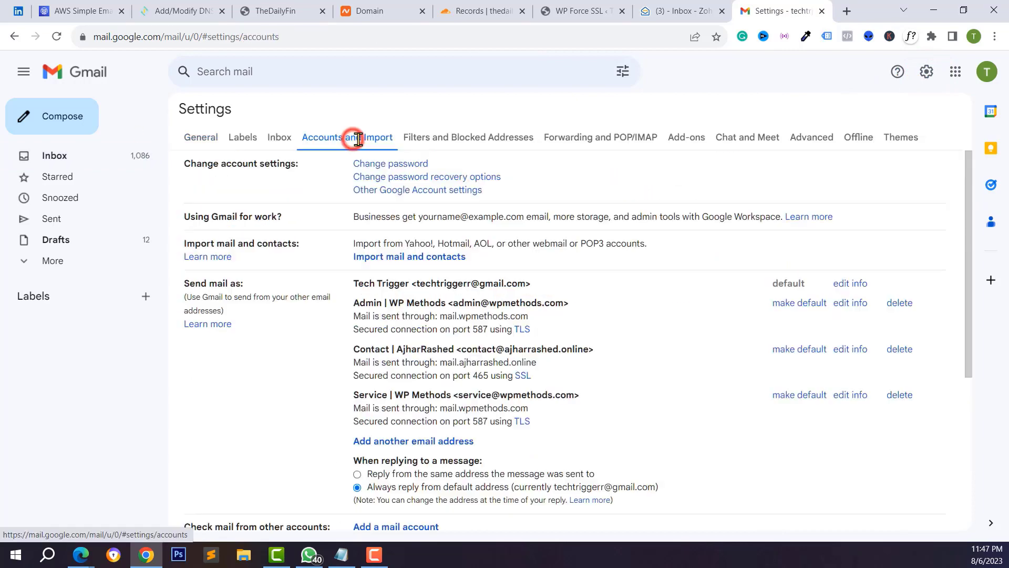
scroll(401, 315, "down", 3)
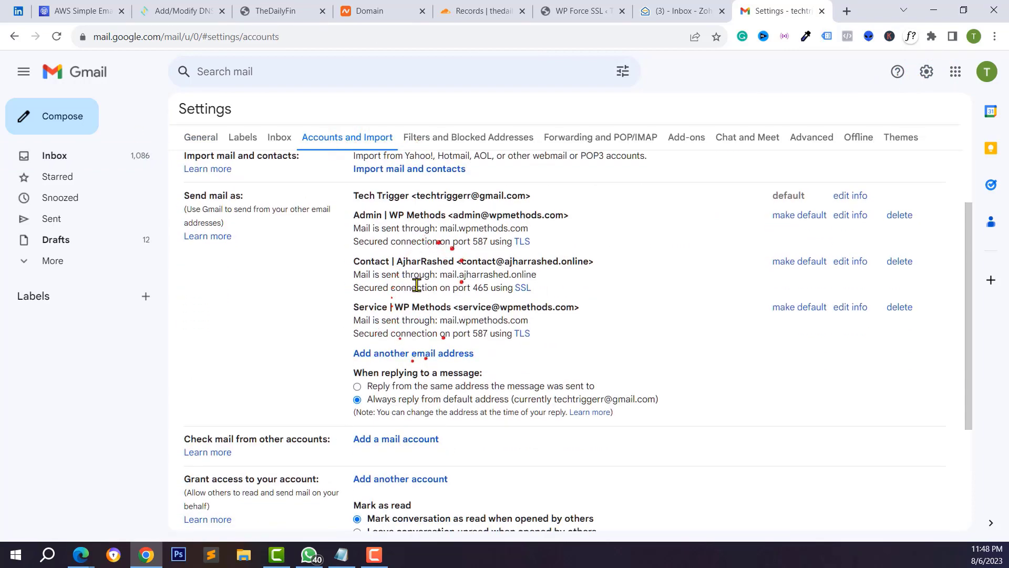
scroll(405, 384, "down", 2)
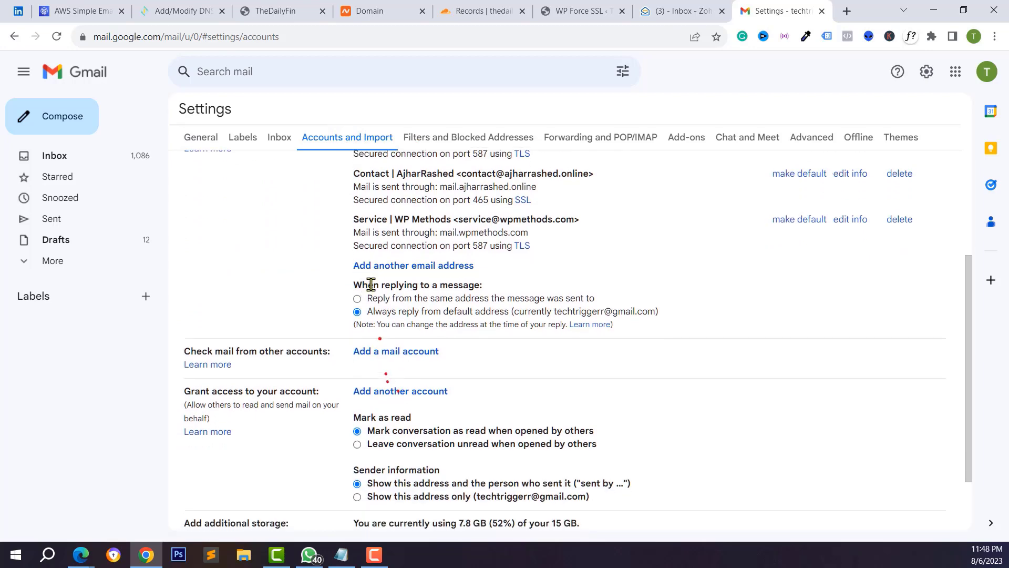
left_click(390, 271)
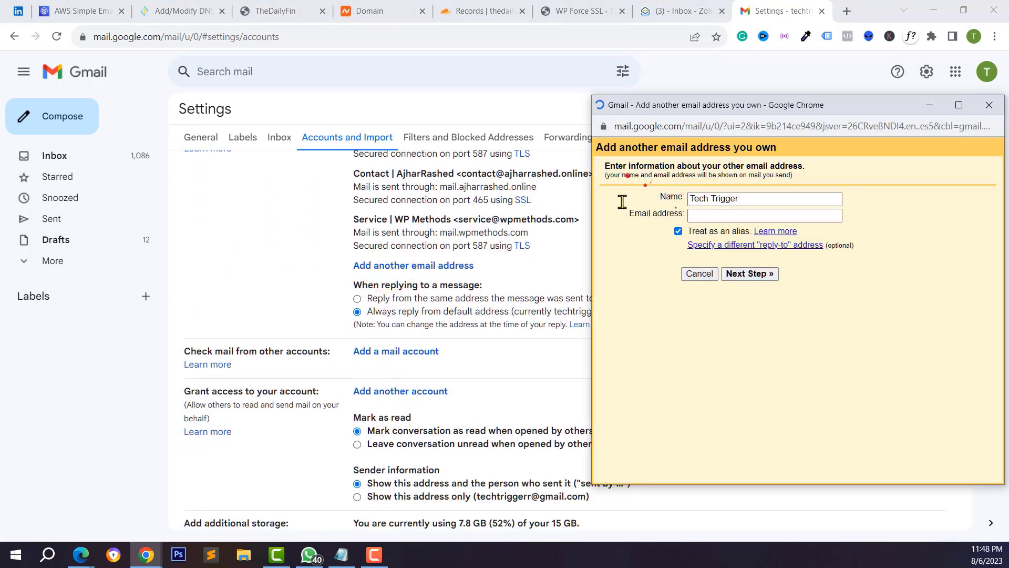
left_click_drag(777, 104, 494, 157)
left_click(699, 156)
- Start a Gmail message sent from the contact address, then return to the Zoho Mail inbox
left_click(46, 113)
left_click(694, 230)
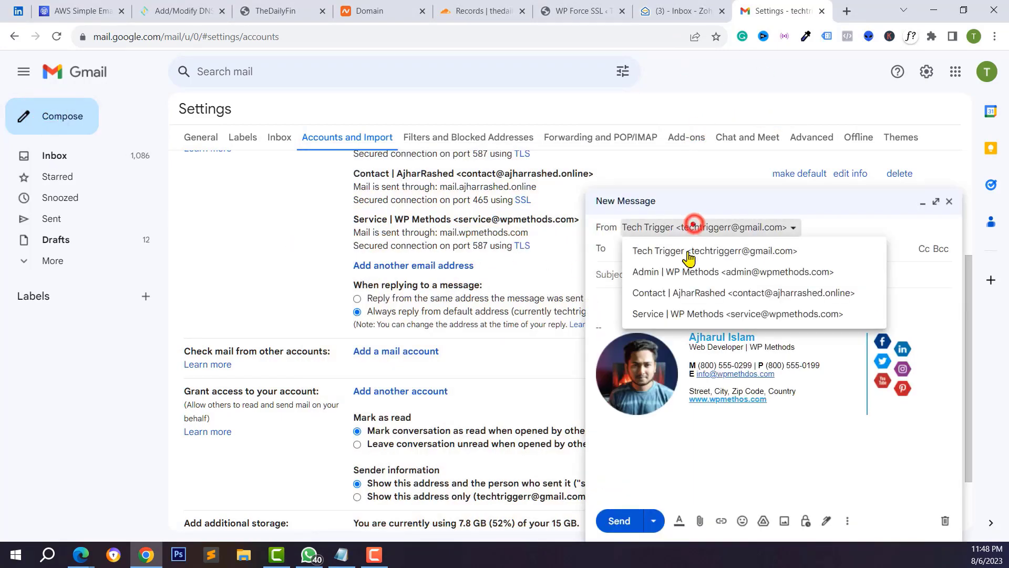
left_click(762, 296)
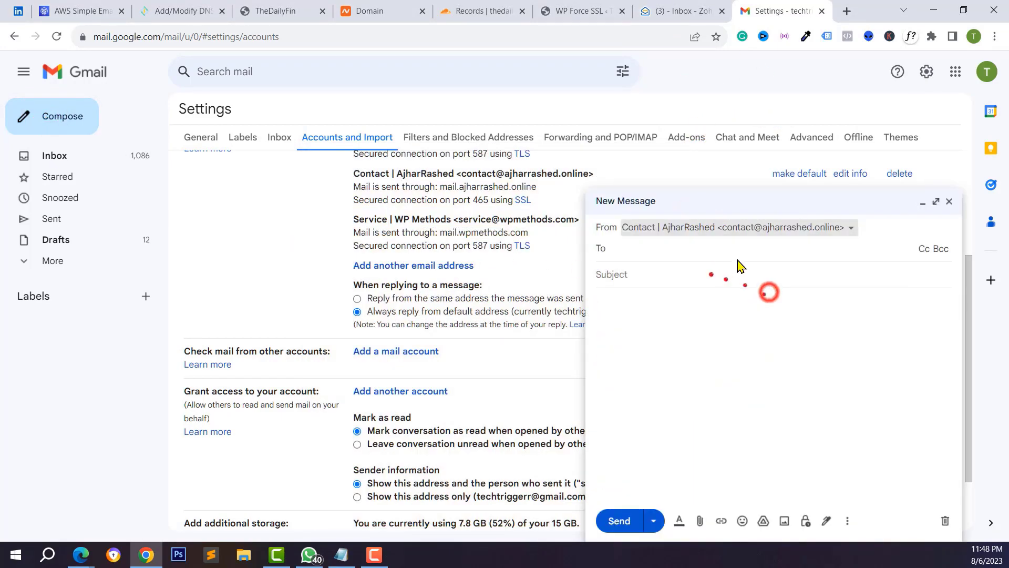
left_click(700, 272)
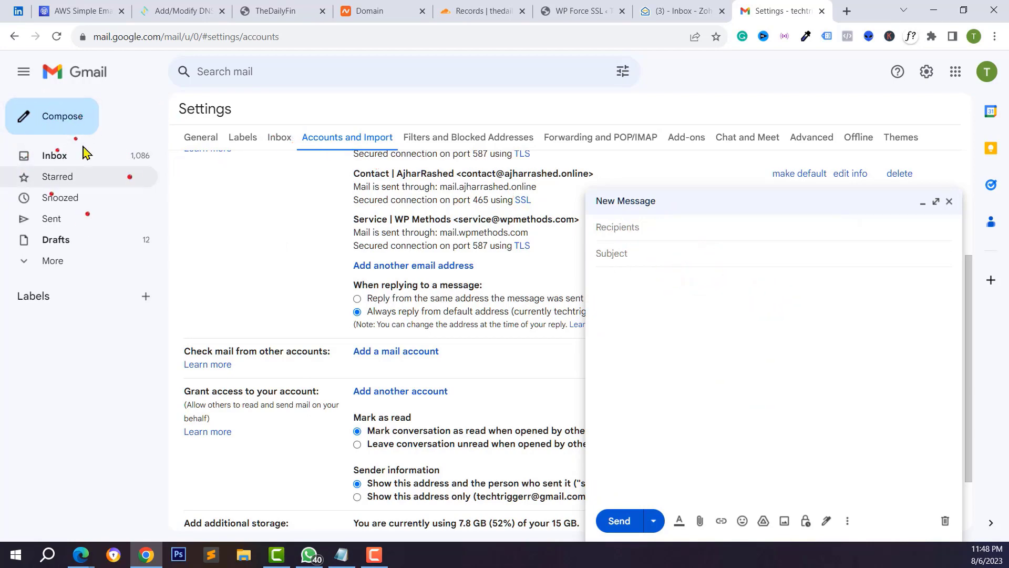
left_click(675, 11)
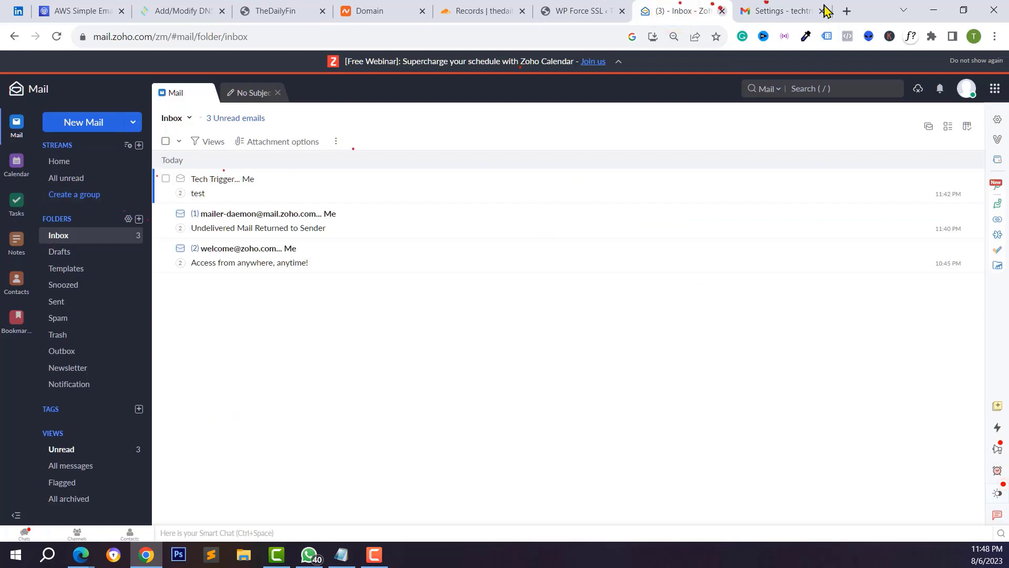
- Reload the WordPress admin and preview the live TheDailyFin homepage in a separate tab
left_click(766, 11)
left_click(563, 11)
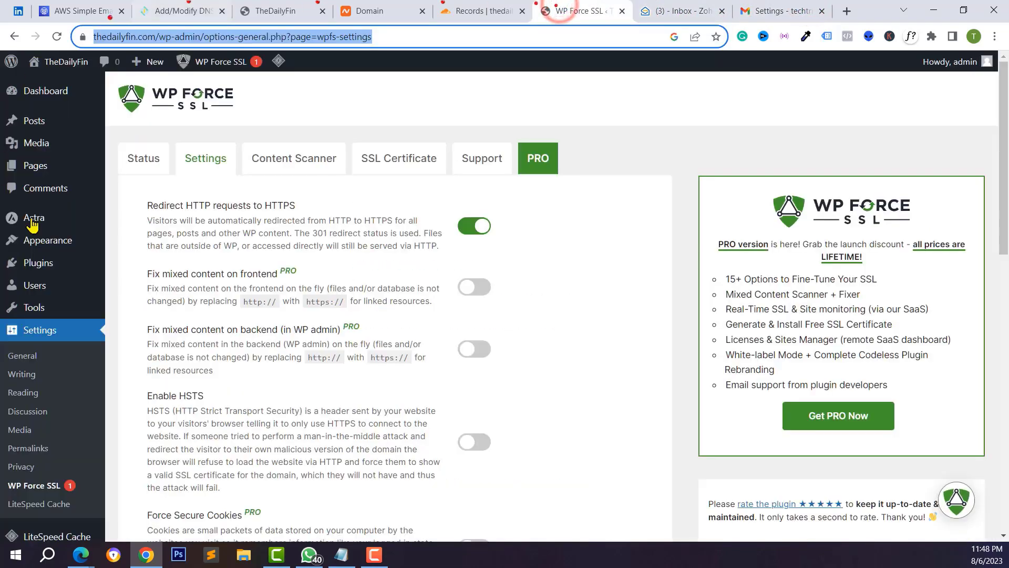
left_click(57, 37)
left_click(43, 90)
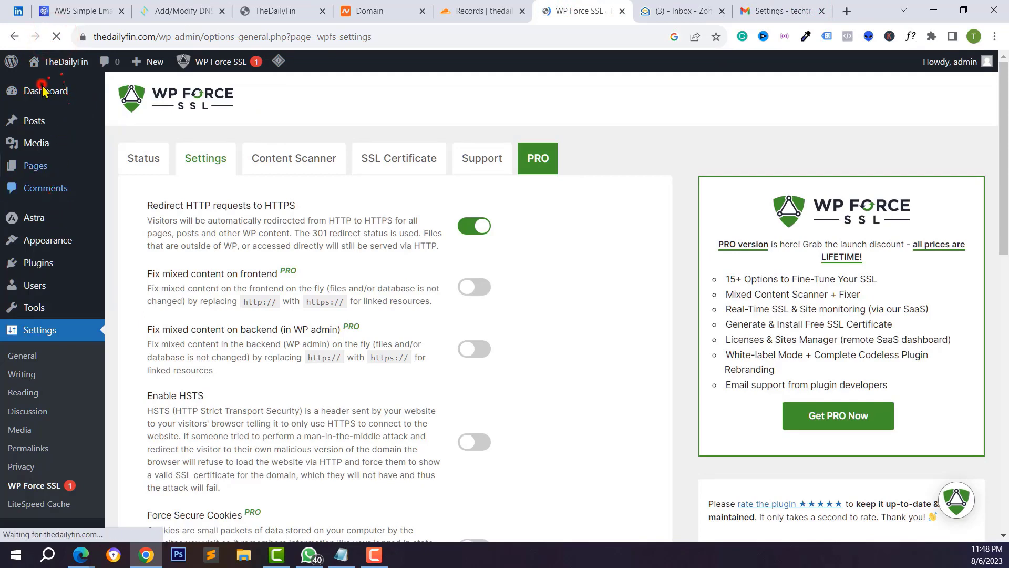
right_click(55, 90)
left_click(71, 95)
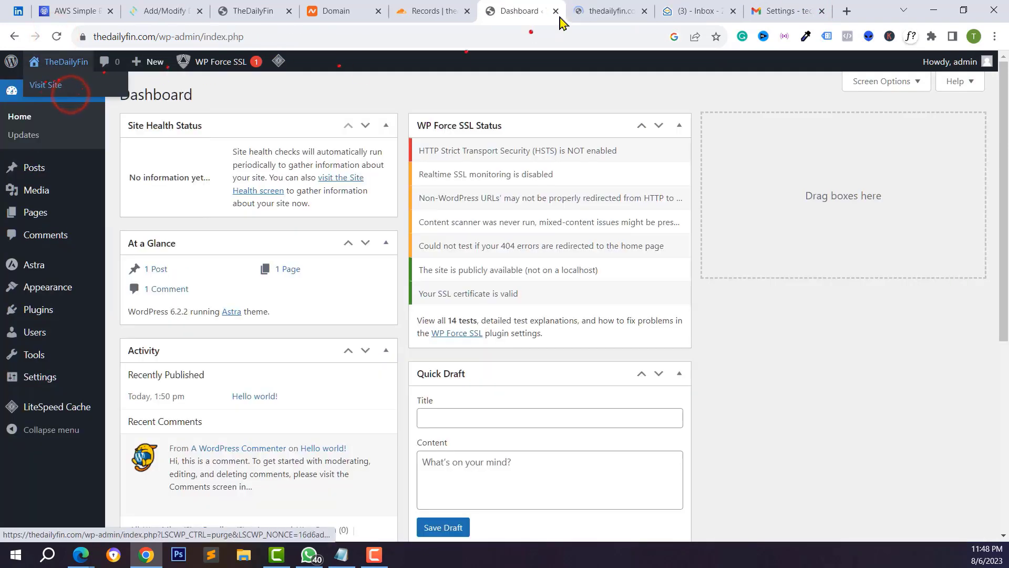
left_click(599, 10)
left_click(491, 9)
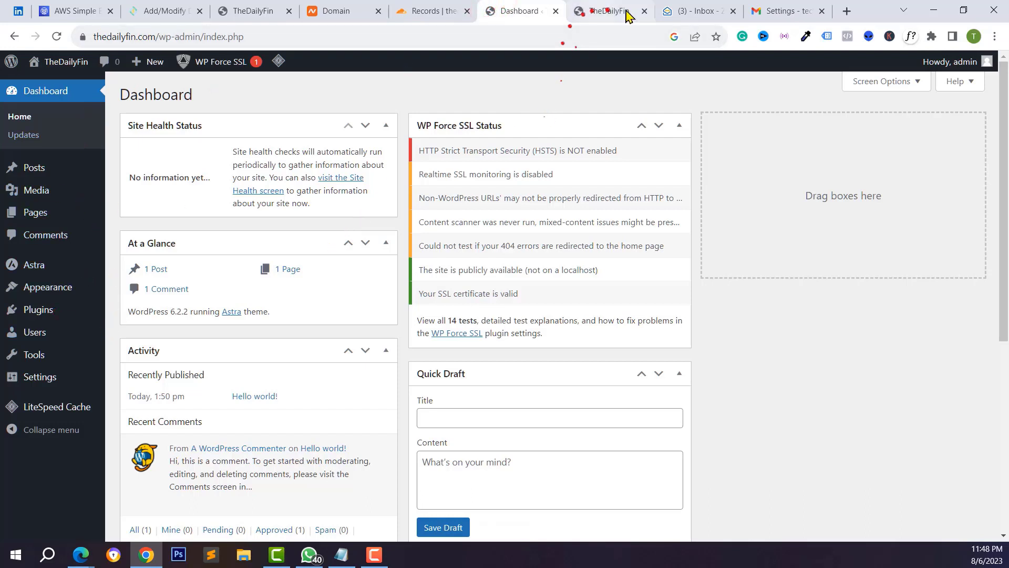
left_click(644, 10)
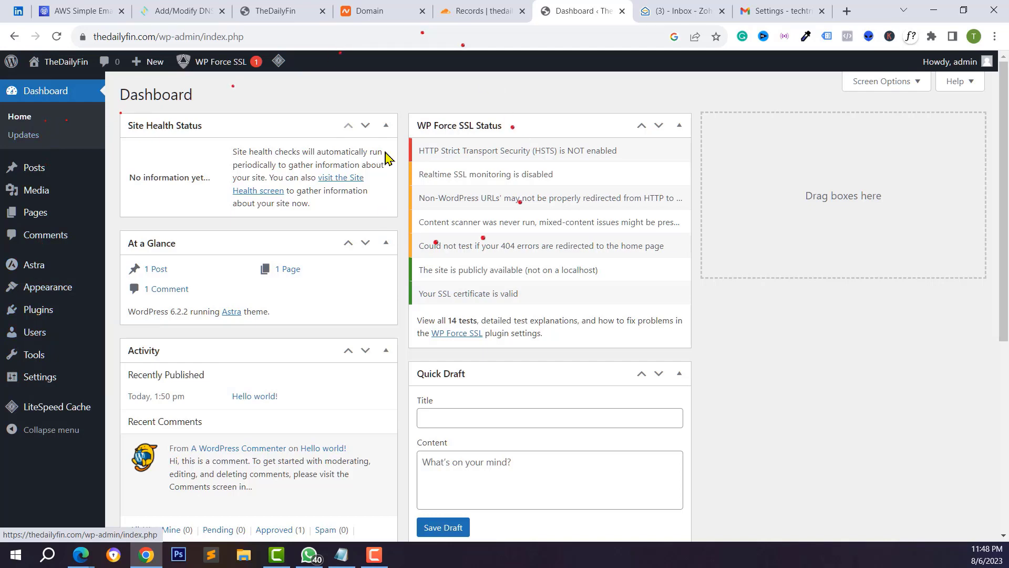
- Search new plugins for 'smtp' and install FluentSMTP
mouse_move(22, 314)
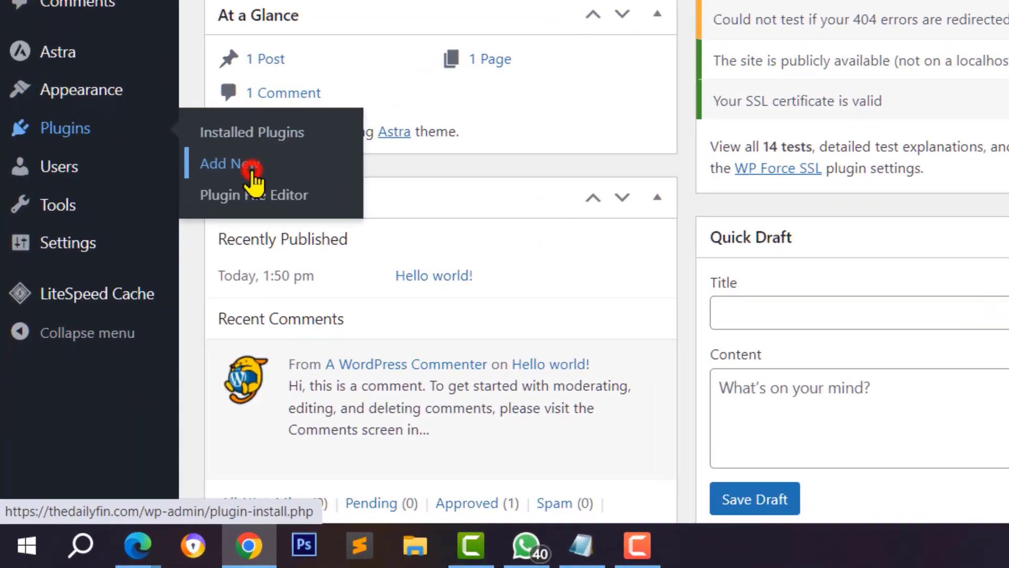
left_click(138, 332)
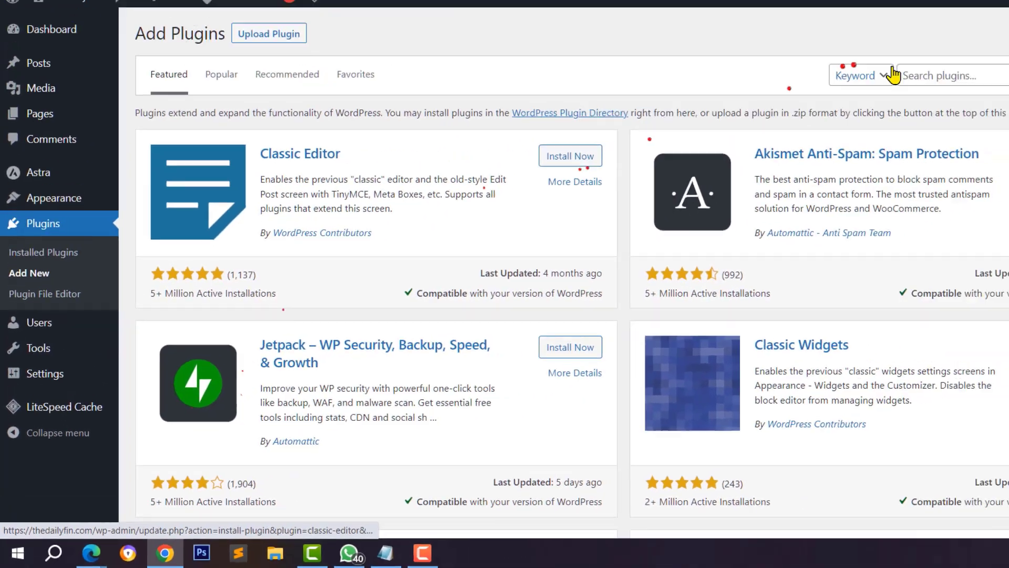
left_click(829, 128)
type("smtp")
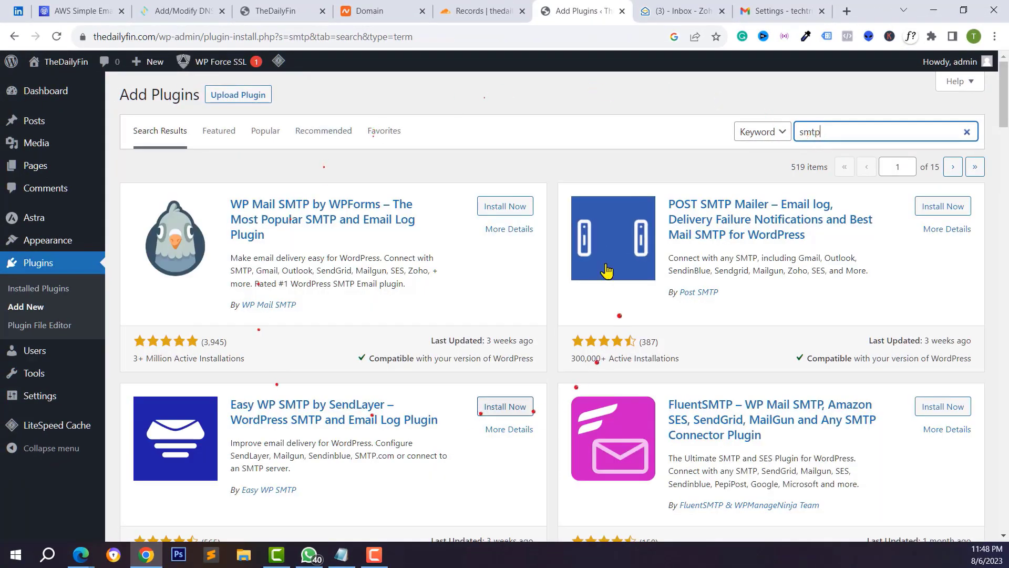
scroll(676, 286, "down", 4)
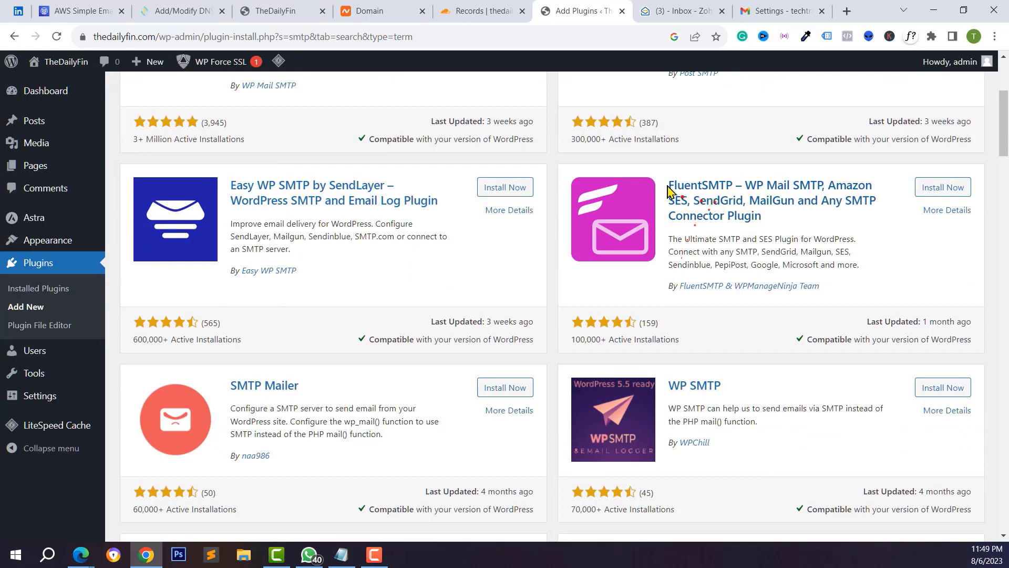
left_click(957, 188)
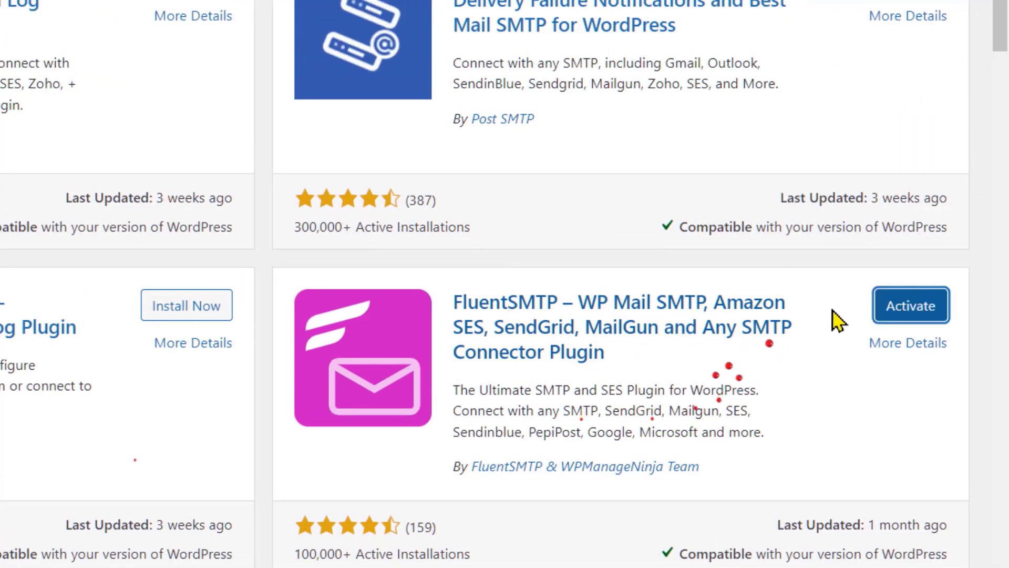
- Activate FluentSMTP and open its settings page under Settings > Fluent SMTP
left_click(901, 313)
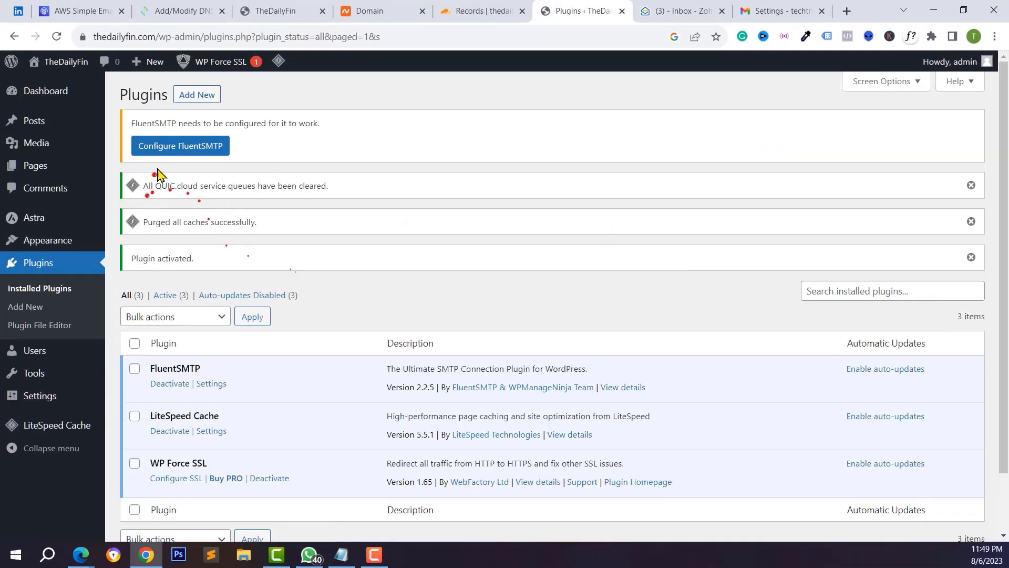
scroll(43, 337, "down", 2)
mouse_move(18, 395)
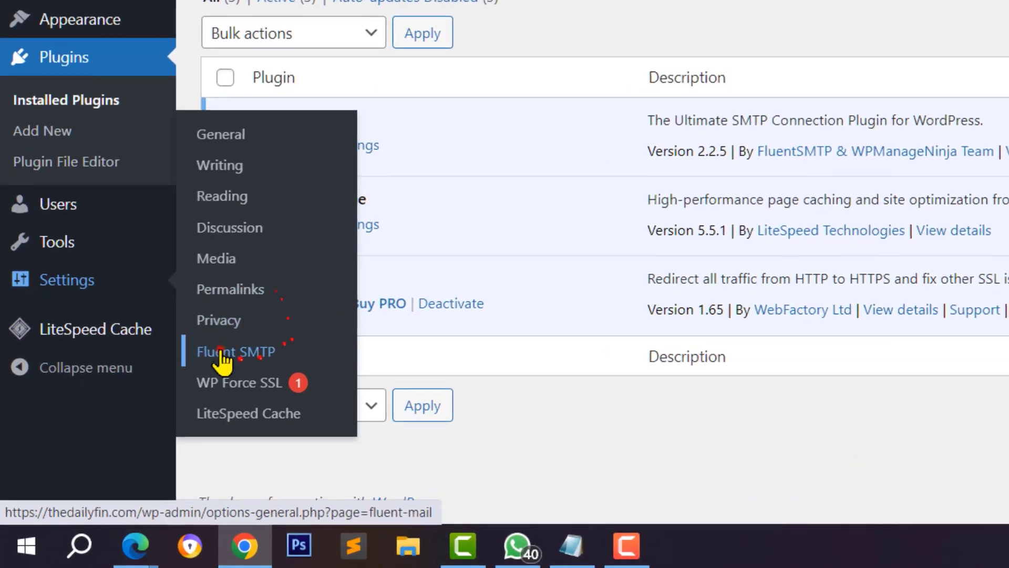
left_click(221, 352)
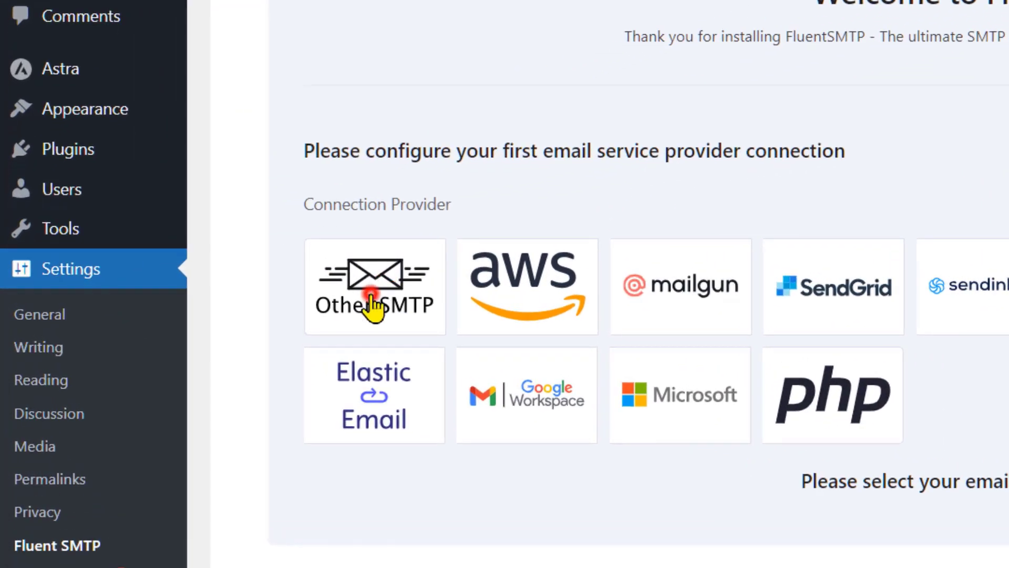
- Pick Other SMTP as FluentSMTP's provider, look over its empty form, then go to Zoho Mail
left_click(371, 303)
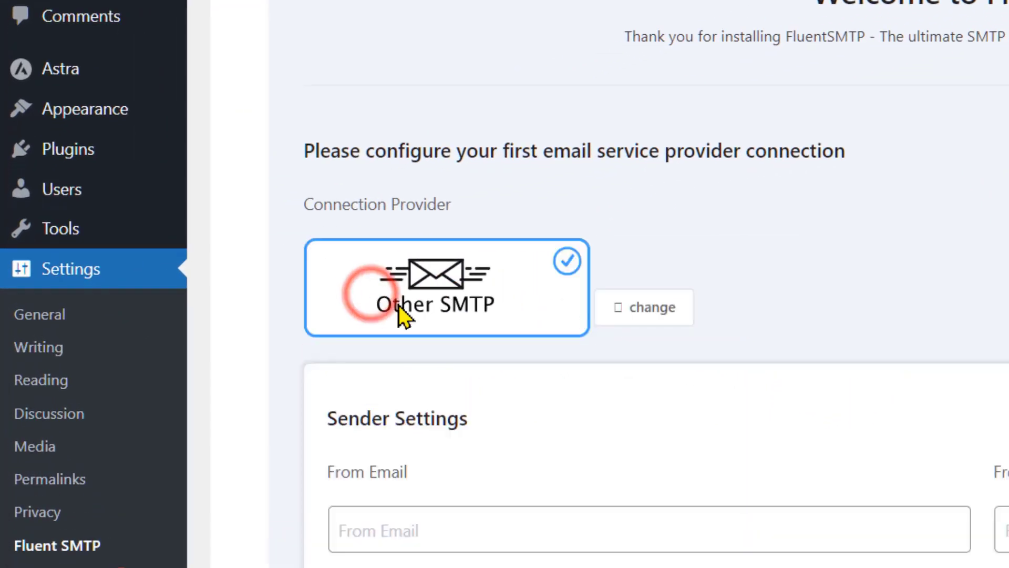
scroll(389, 300, "down", 3)
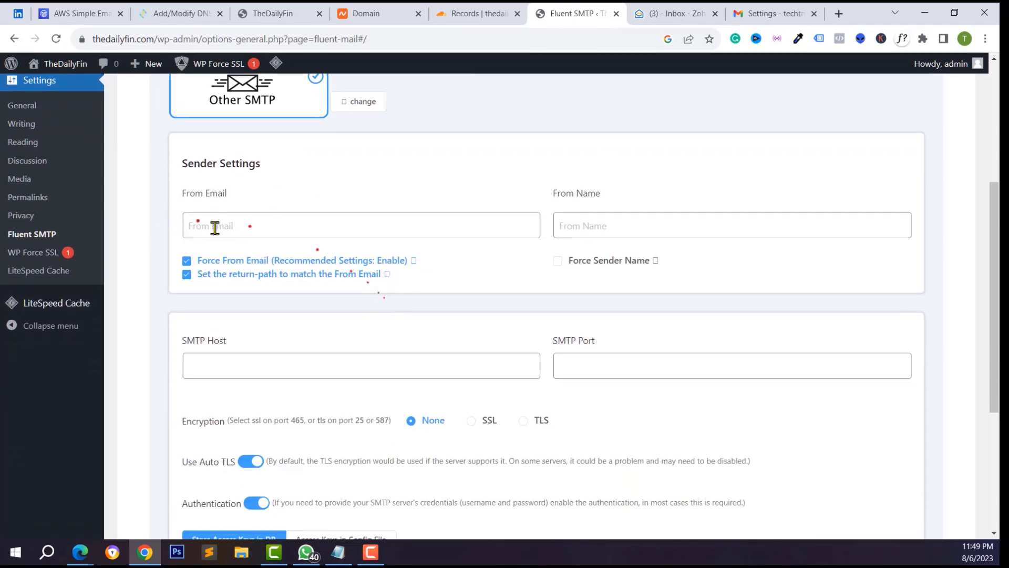
left_click(215, 227)
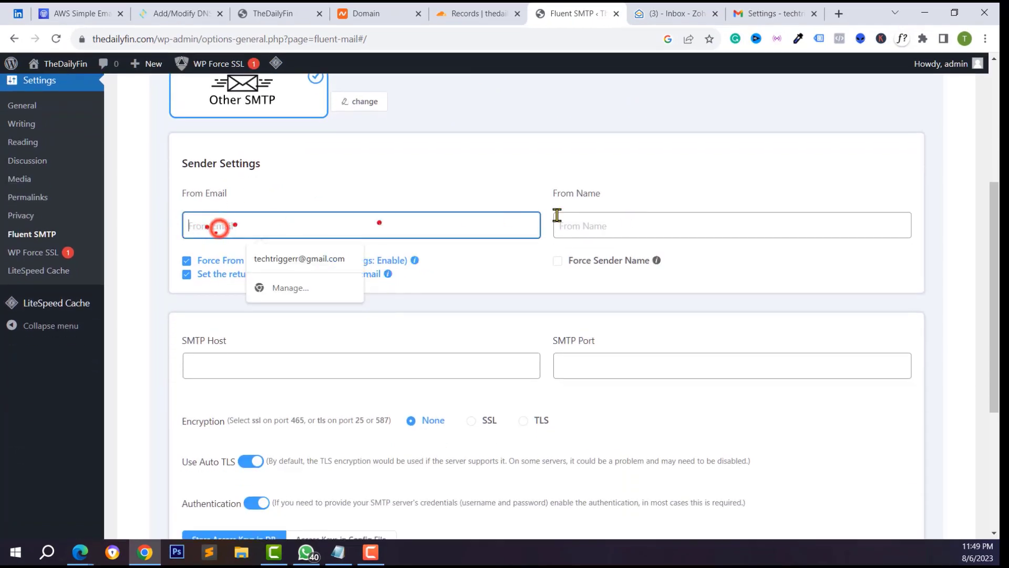
scroll(462, 336, "down", 3)
scroll(315, 324, "down", 1)
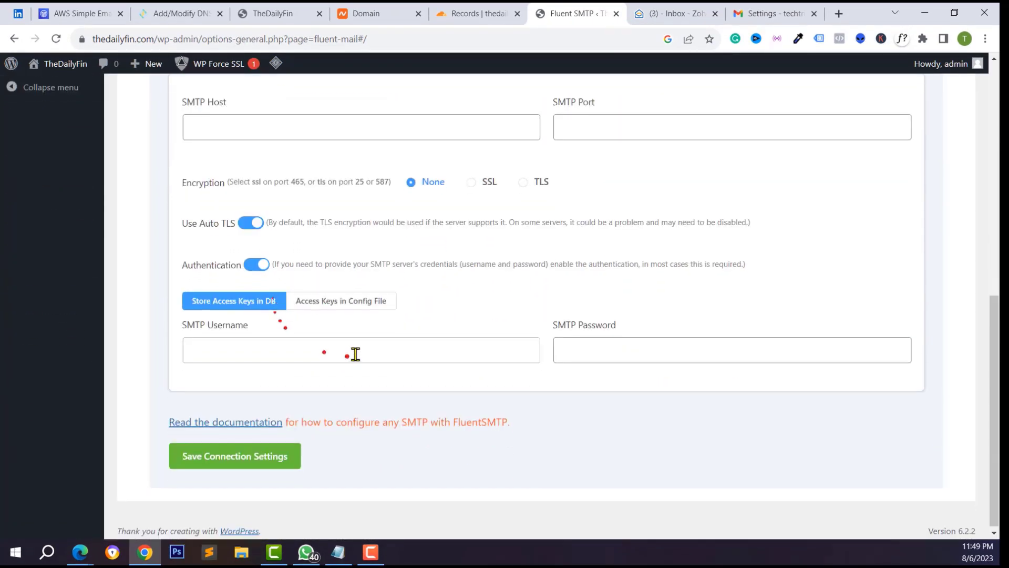
scroll(349, 332, "up", 5)
left_click(699, 9)
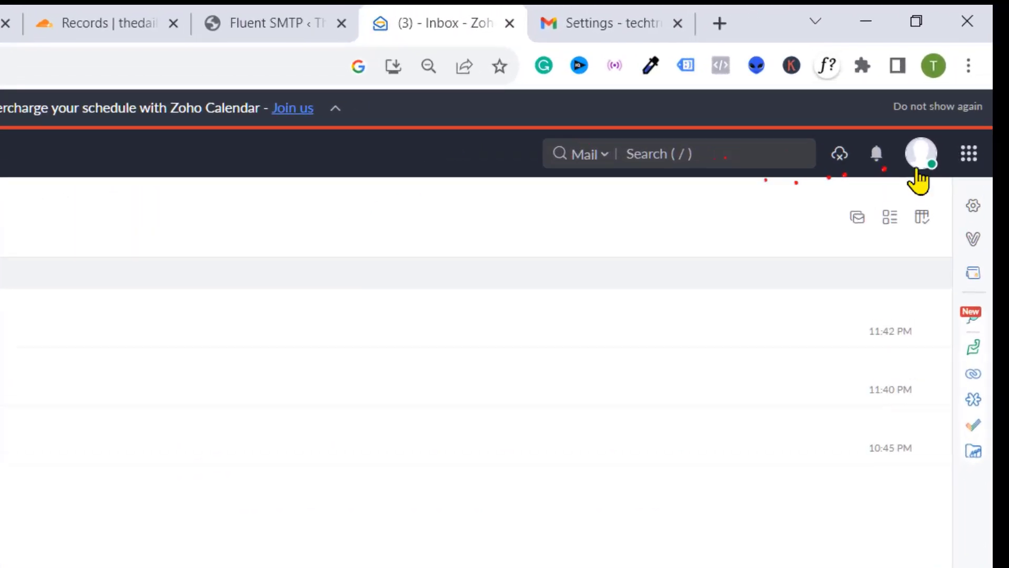
- Open the Zoho Mail Admin Console from the profile panel and check the thedailyfin.com domain
left_click(957, 91)
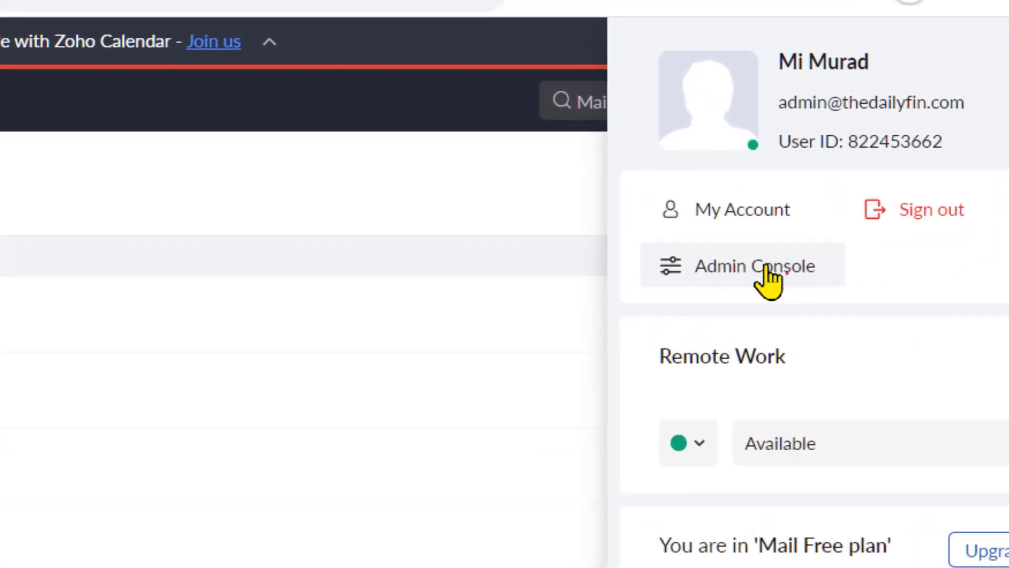
left_click_drag(783, 105, 964, 102)
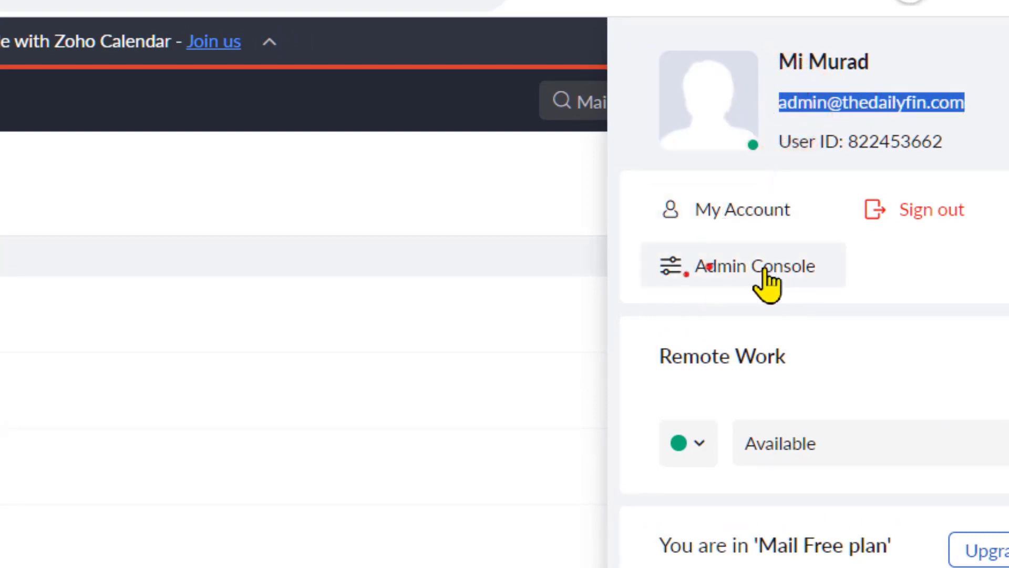
left_click(732, 266)
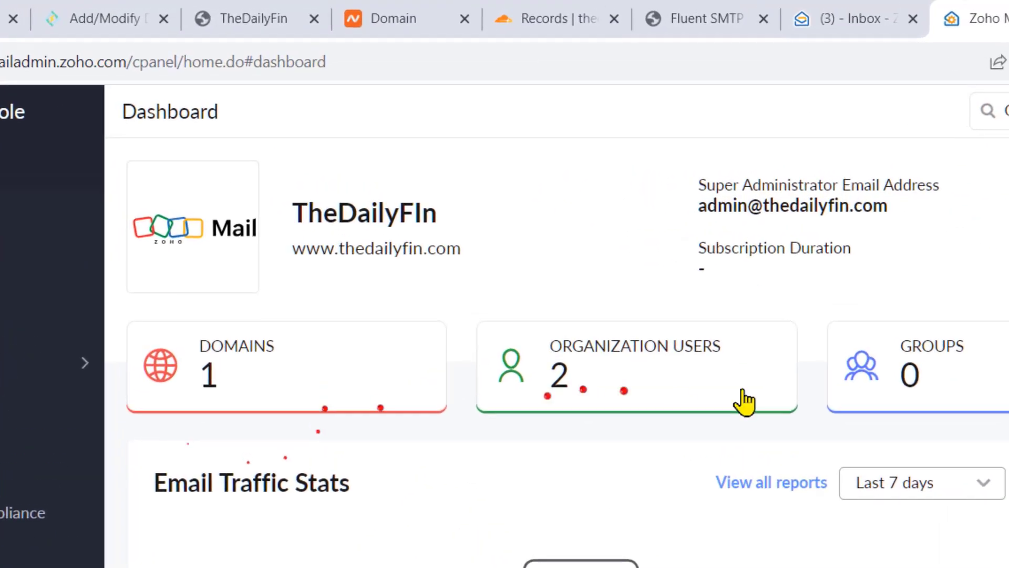
triple_click(314, 245)
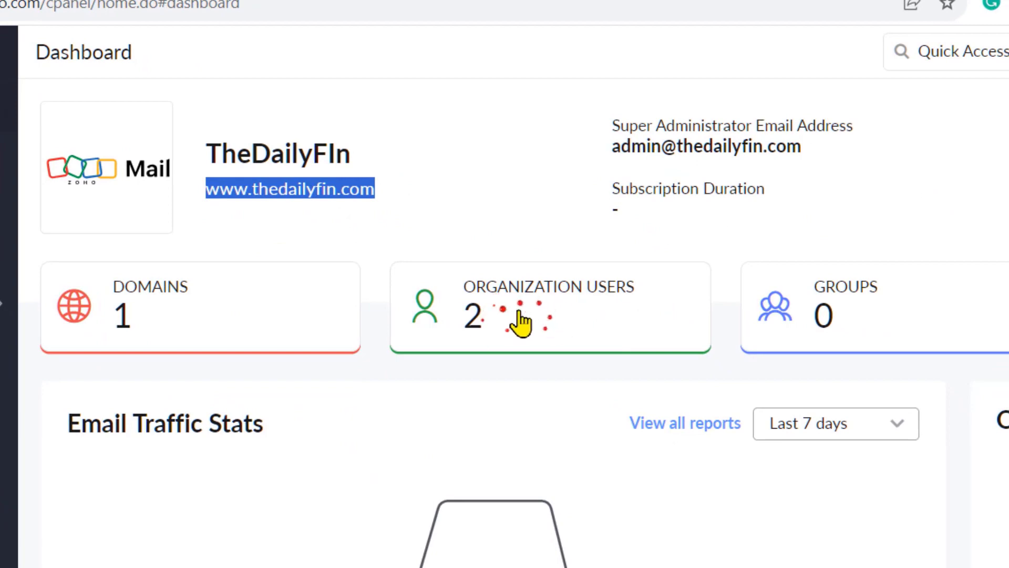
- Review the organisation's users and the Add User form fields, then return to the dashboard
left_click(572, 302)
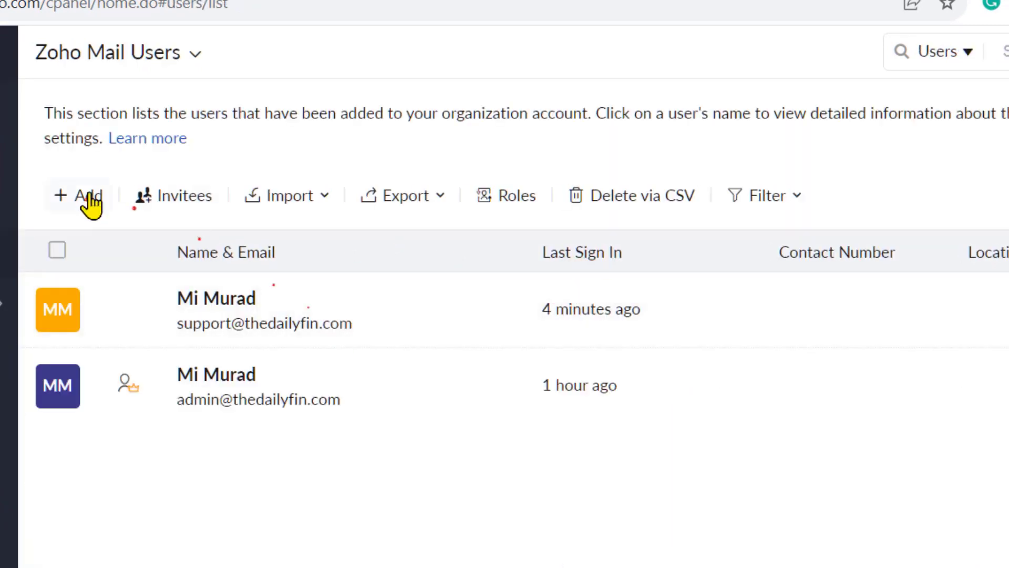
left_click(87, 195)
left_click(159, 374)
left_click(133, 299)
left_click(111, 214)
left_click(152, 329)
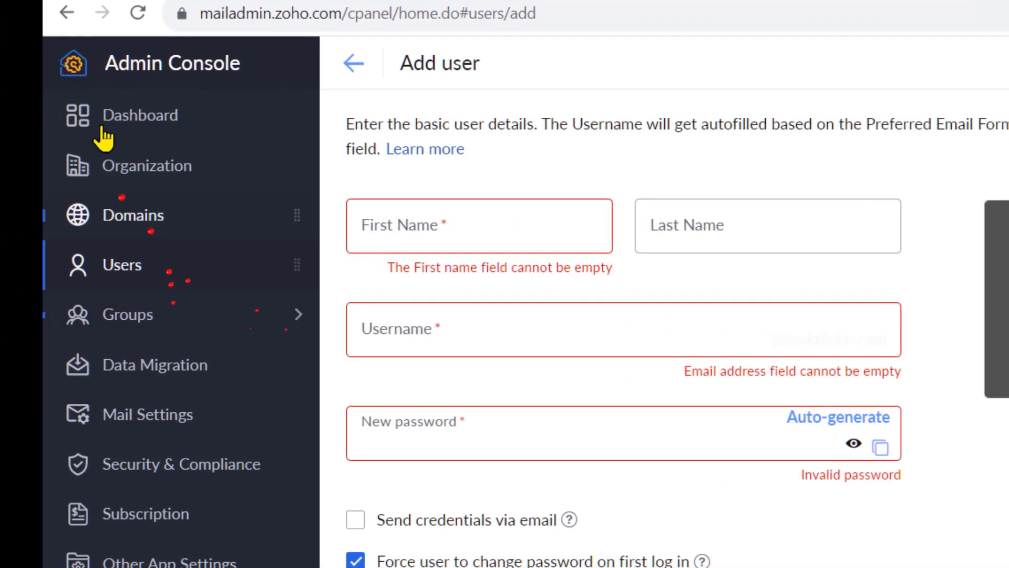
left_click(101, 126)
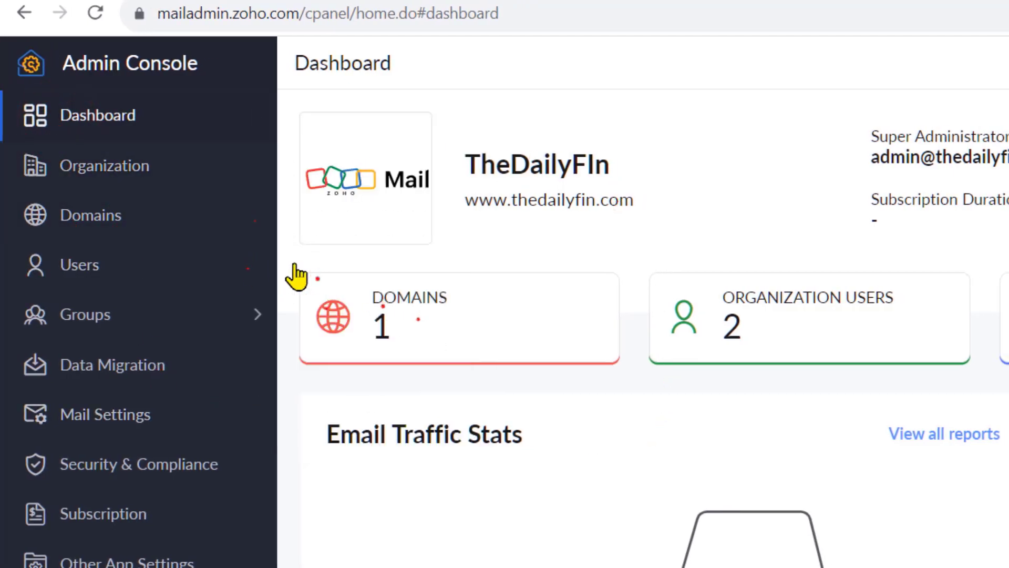
- Open Zoho's mail Configurations page and copy the outgoing server name smtp.zoho.com
left_click(61, 424)
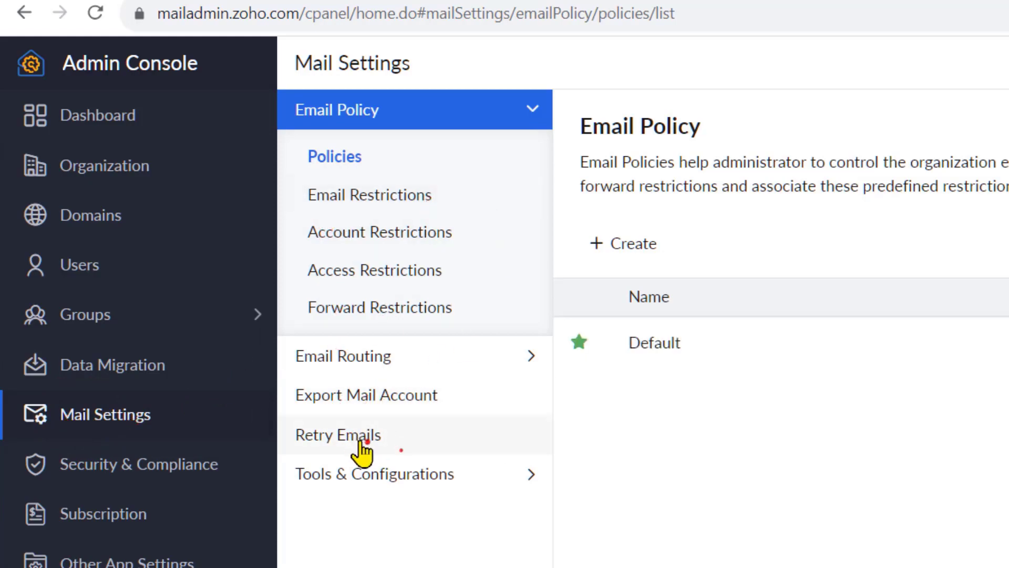
left_click(357, 356)
left_click(368, 398)
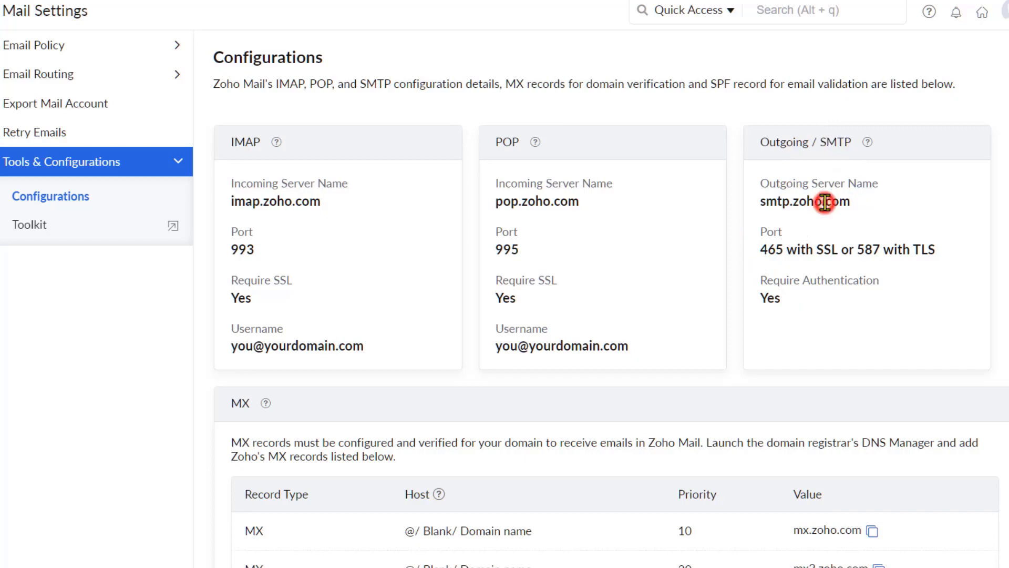
double_click(825, 202)
right_click(805, 205)
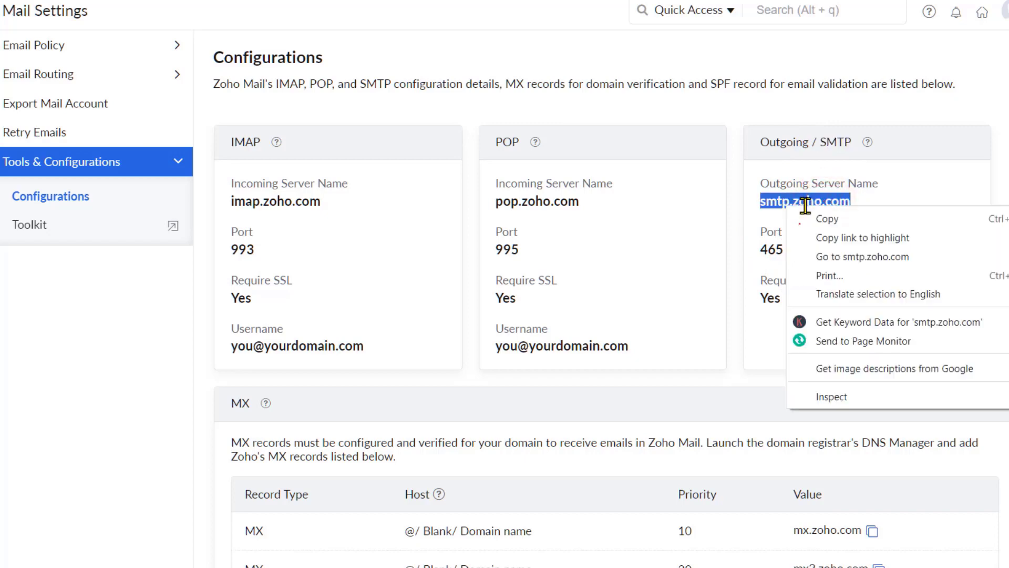
left_click(836, 216)
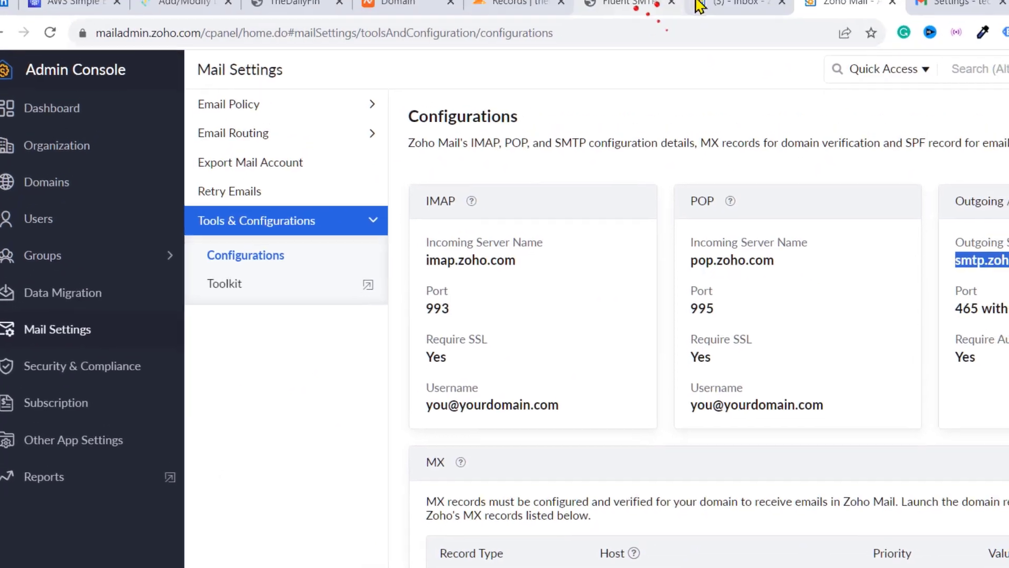
left_click(697, 5)
- Paste smtp.zoho.com into FluentSMTP's SMTP Host field
left_click(623, 6)
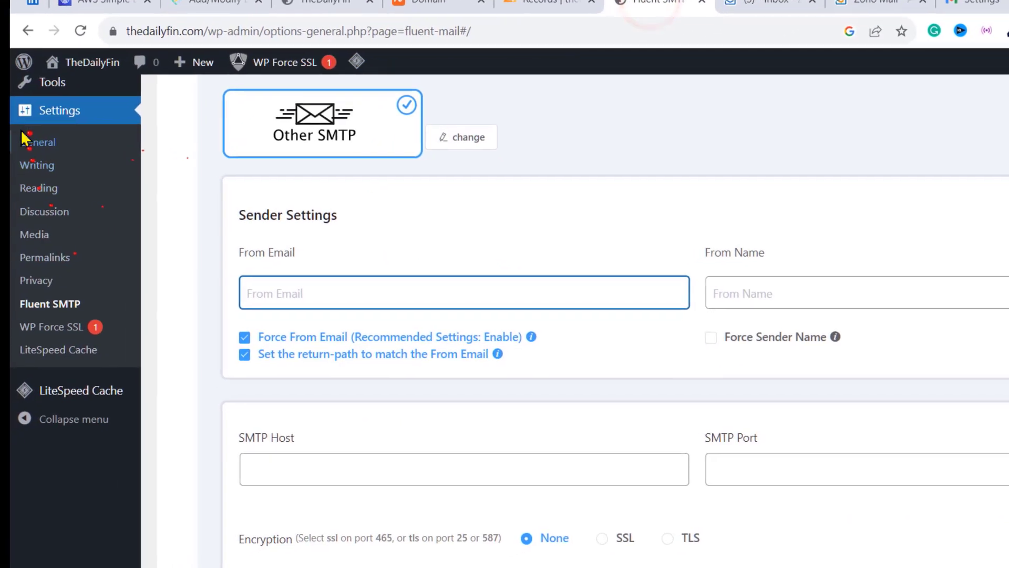
scroll(26, 231, "up", 3)
right_click(341, 470)
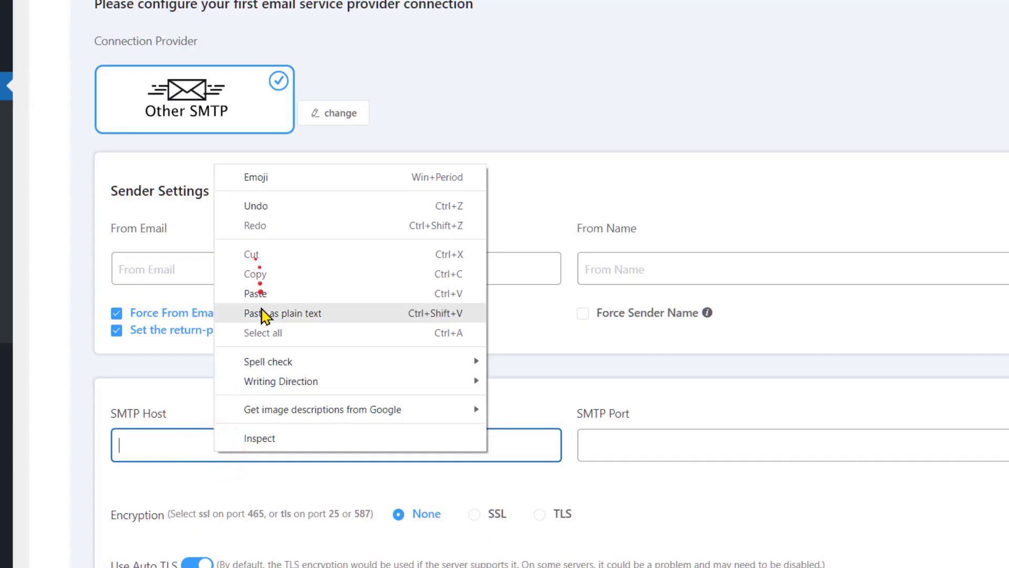
left_click(257, 293)
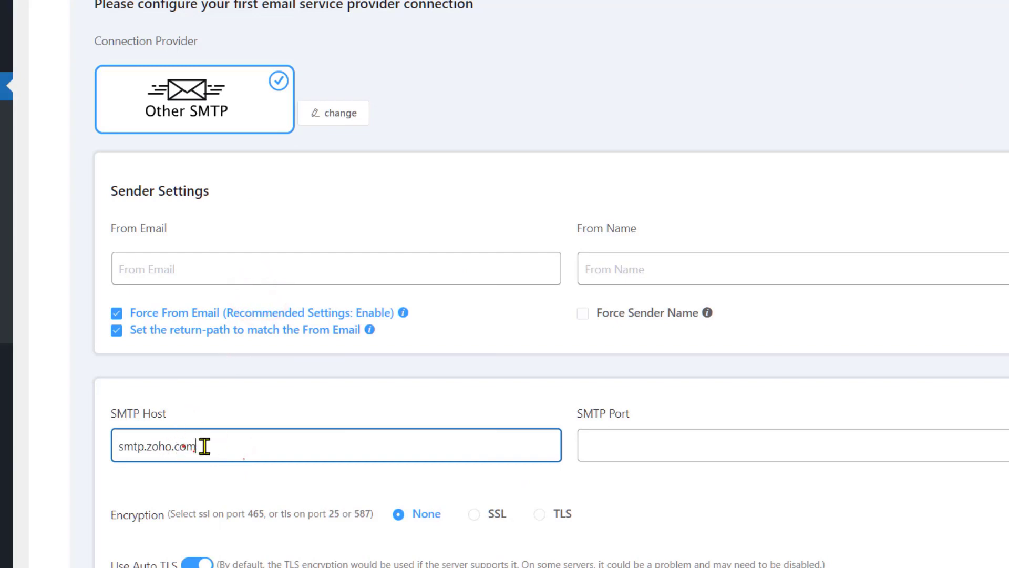
- Copy port 587 from Zoho's Configurations page and paste it into the SMTP Port field
scroll(498, 425, "down", 2)
left_click(638, 362)
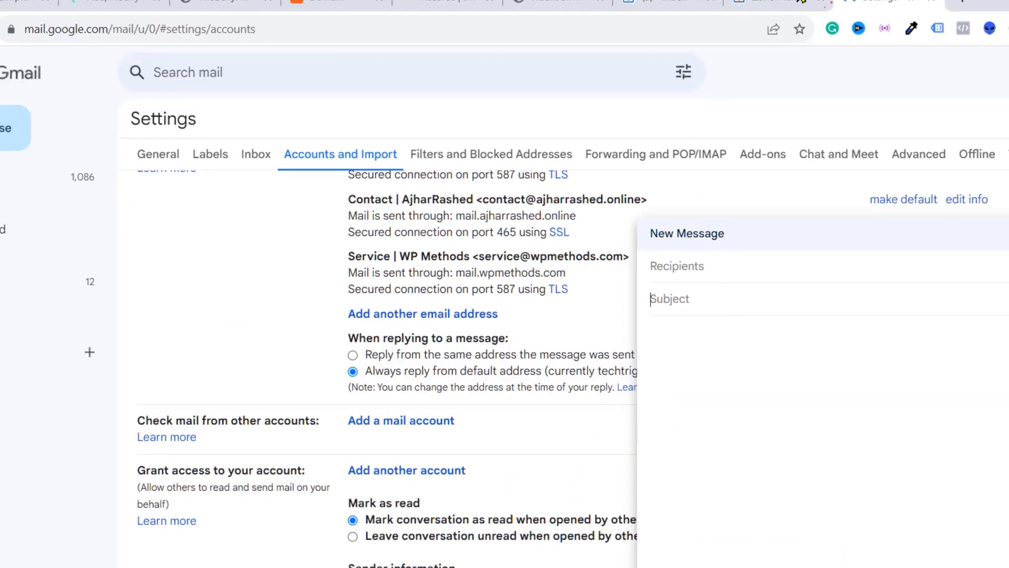
left_click(732, 18)
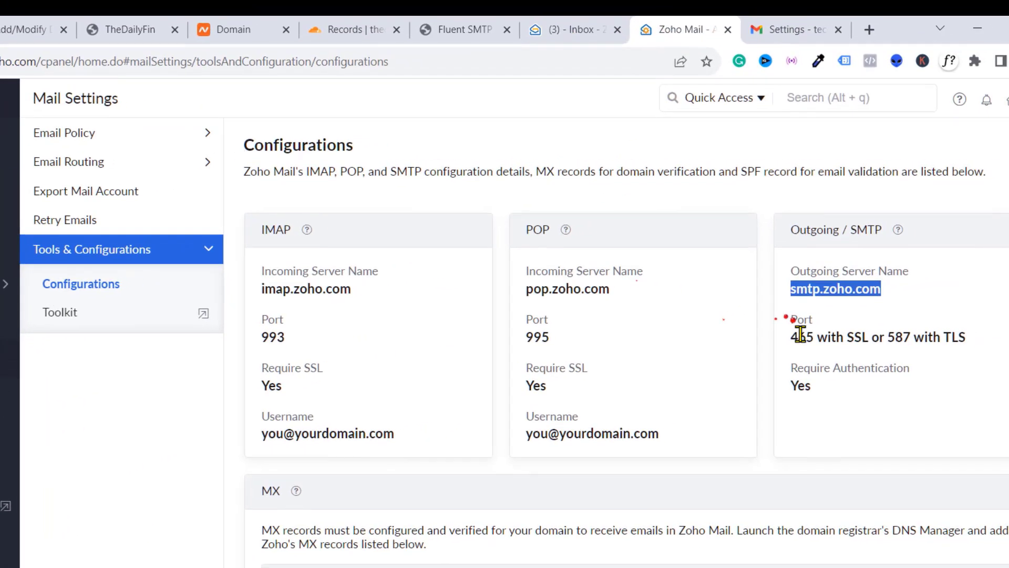
double_click(896, 337)
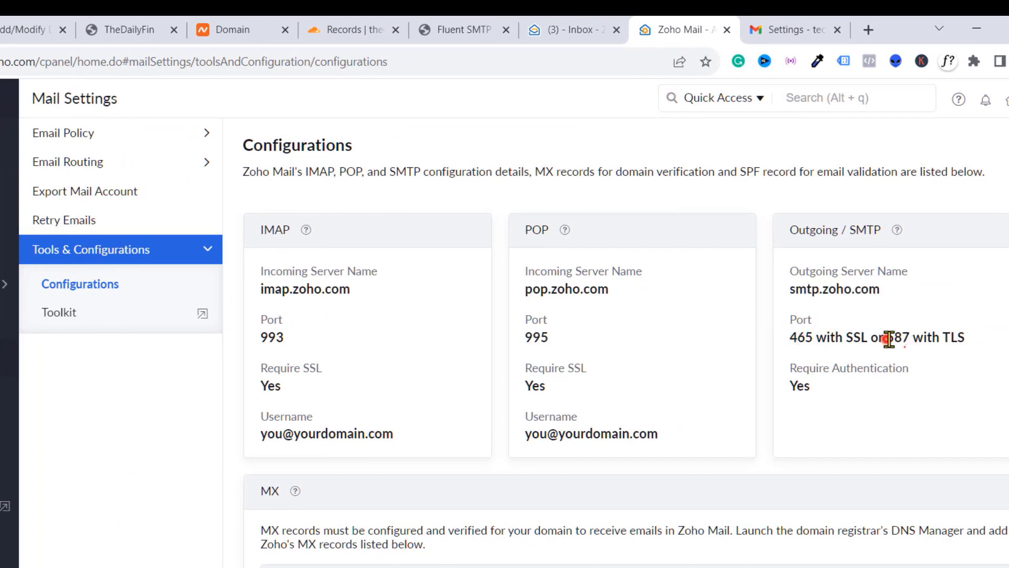
right_click(896, 339)
left_click(896, 341)
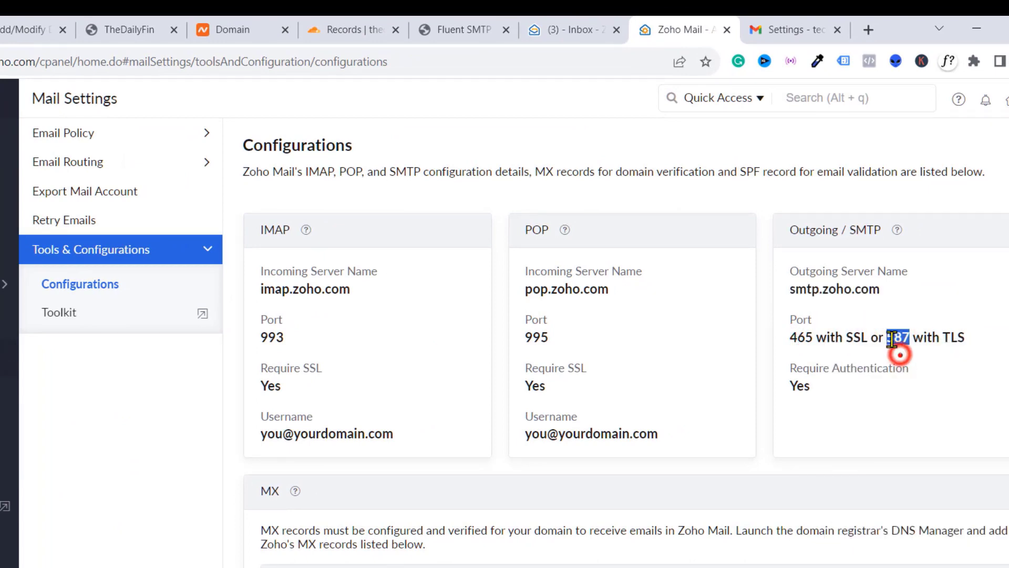
left_click(757, 29)
key("ctrl+w")
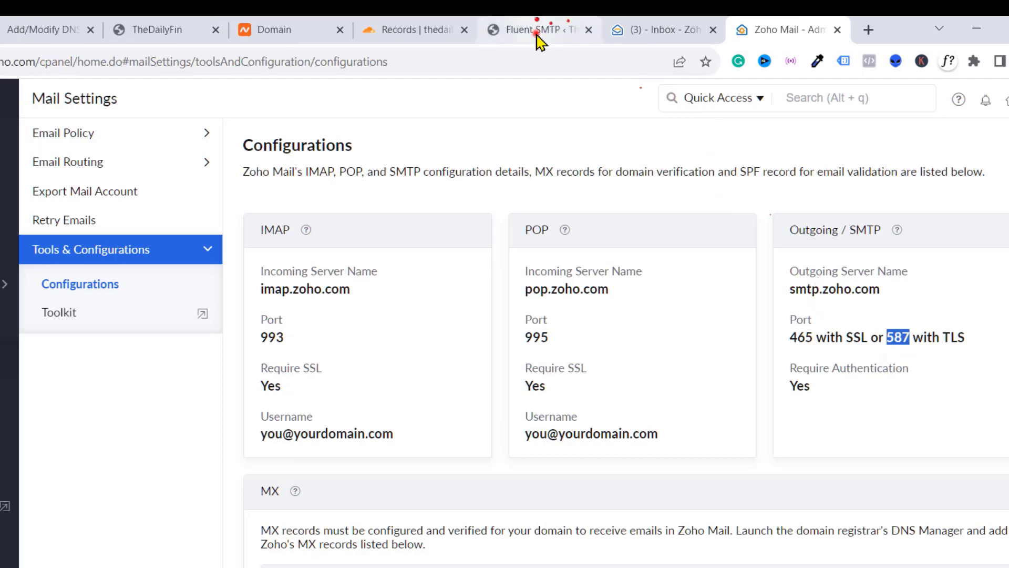
left_click(538, 33)
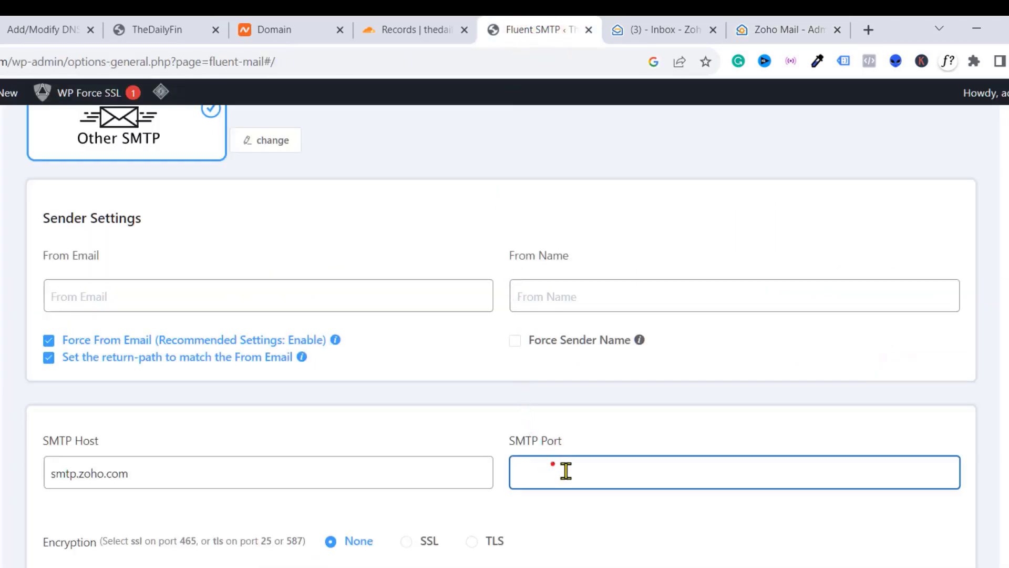
key("ctrl+v")
- Set the connection's encryption to SSL, then return to the Zoho Mail admin console
left_click(415, 288)
scroll(427, 295, "down", 2)
scroll(431, 294, "up", 5)
left_click(218, 205)
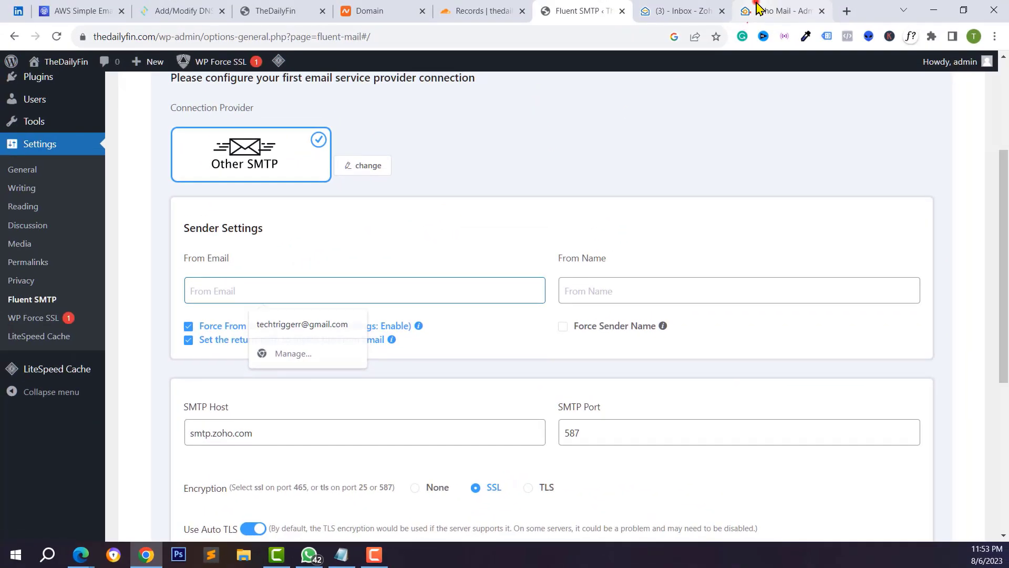
left_click(755, 8)
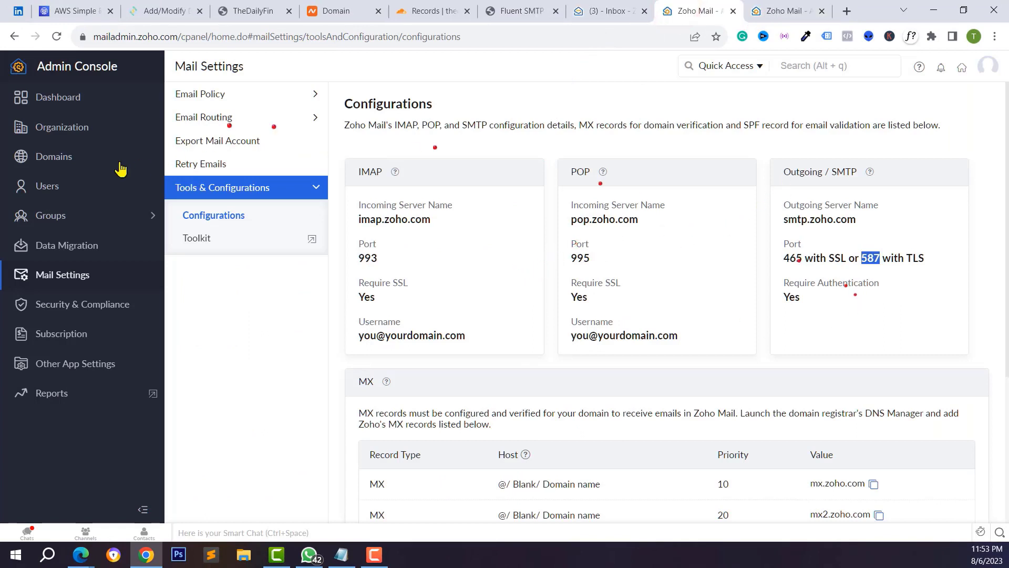
- Open the support user's details from the Zoho Admin Console user list
mouse_move(90, 131)
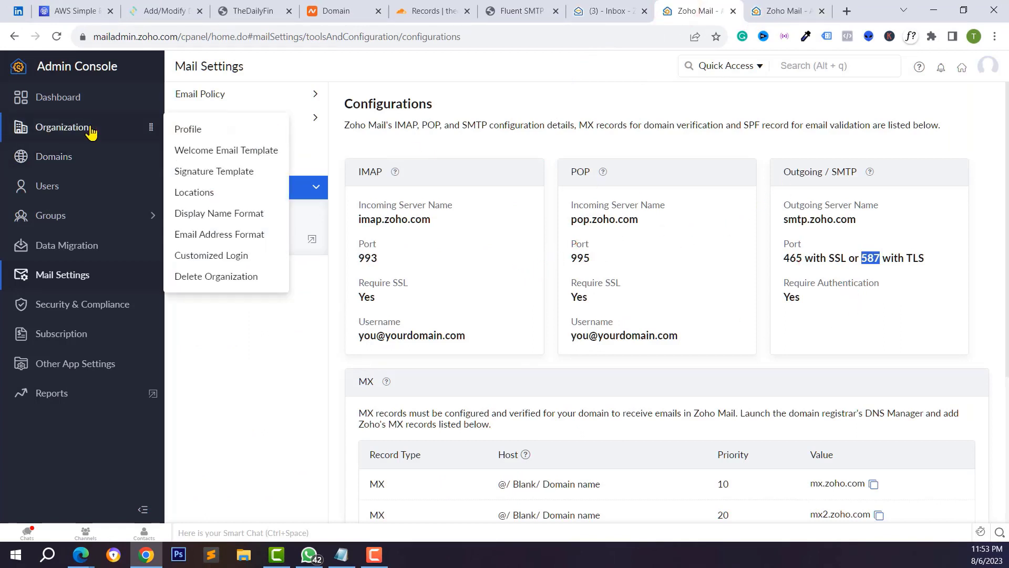
left_click(191, 131)
left_click(42, 96)
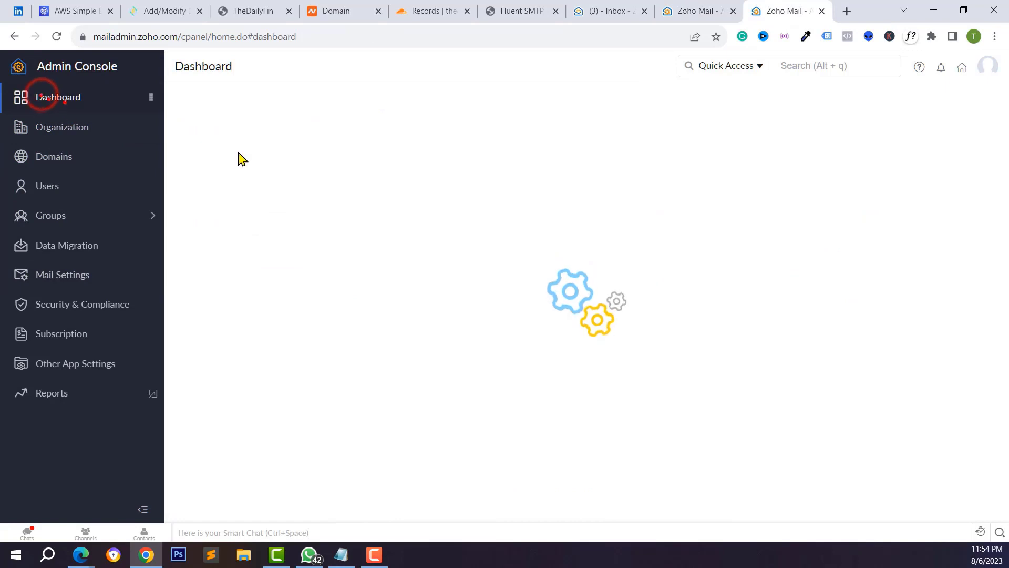
left_click(478, 221)
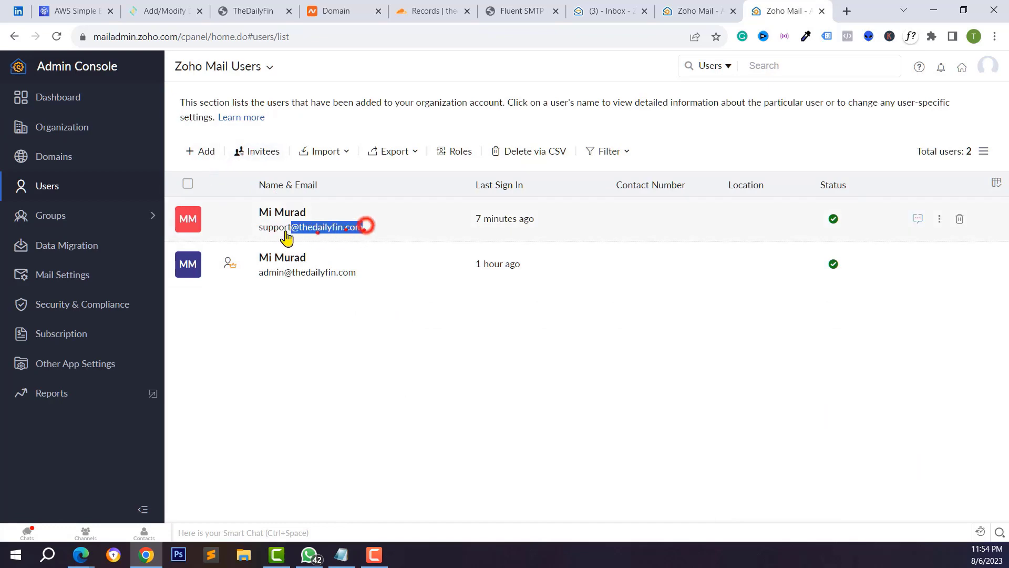
left_click(261, 238)
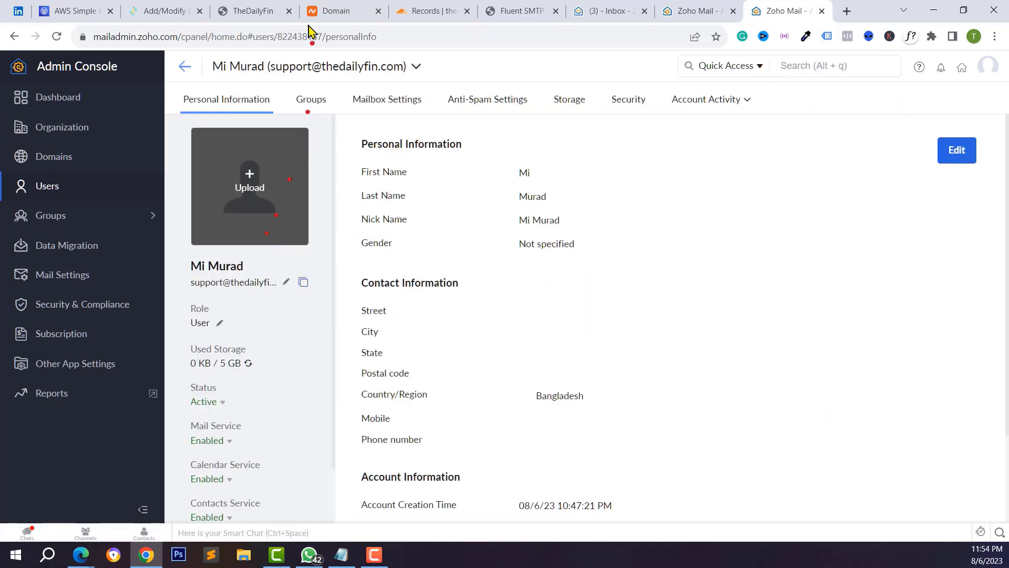
left_click(316, 68)
left_click(698, 10)
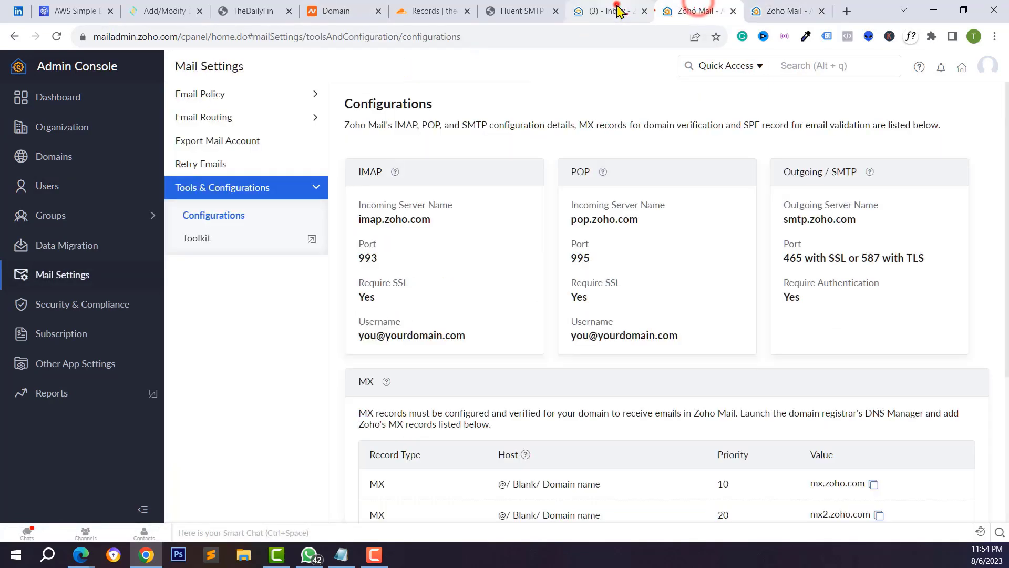
left_click(612, 10)
left_click(504, 11)
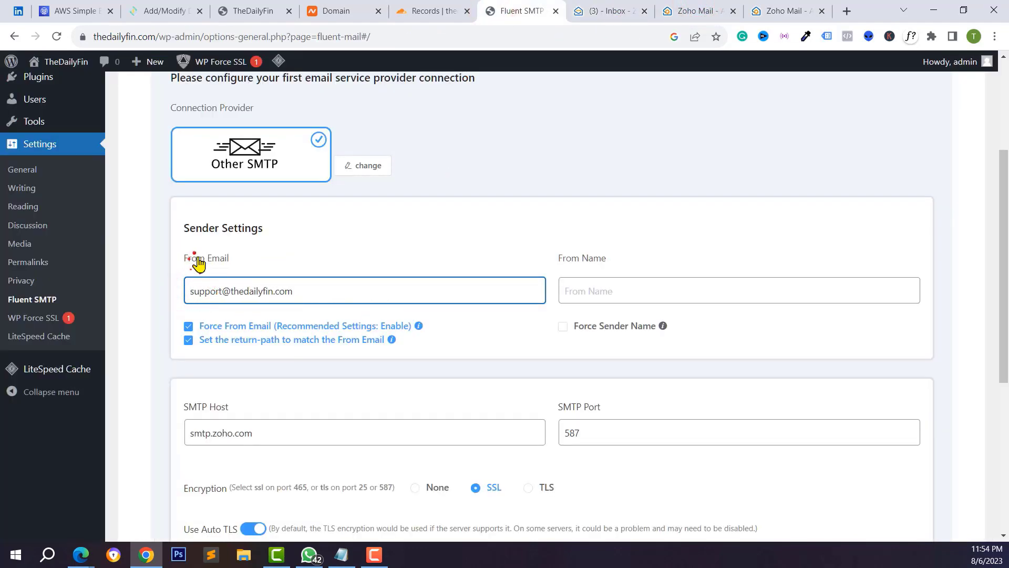
- Enter TheDailyFin as the From Name in the FluentSMTP connection form
left_click(572, 291)
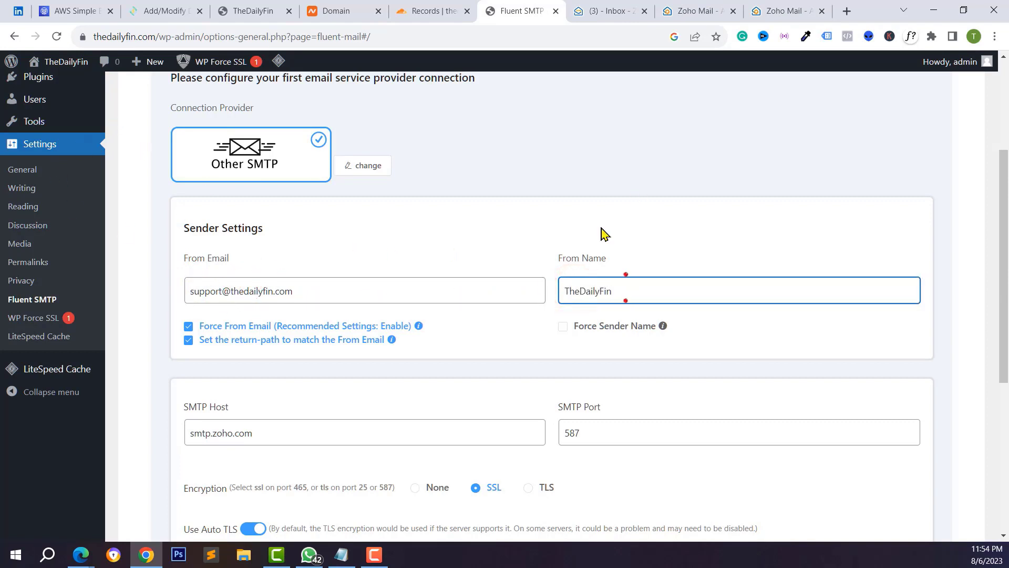
scroll(569, 297, "down", 6)
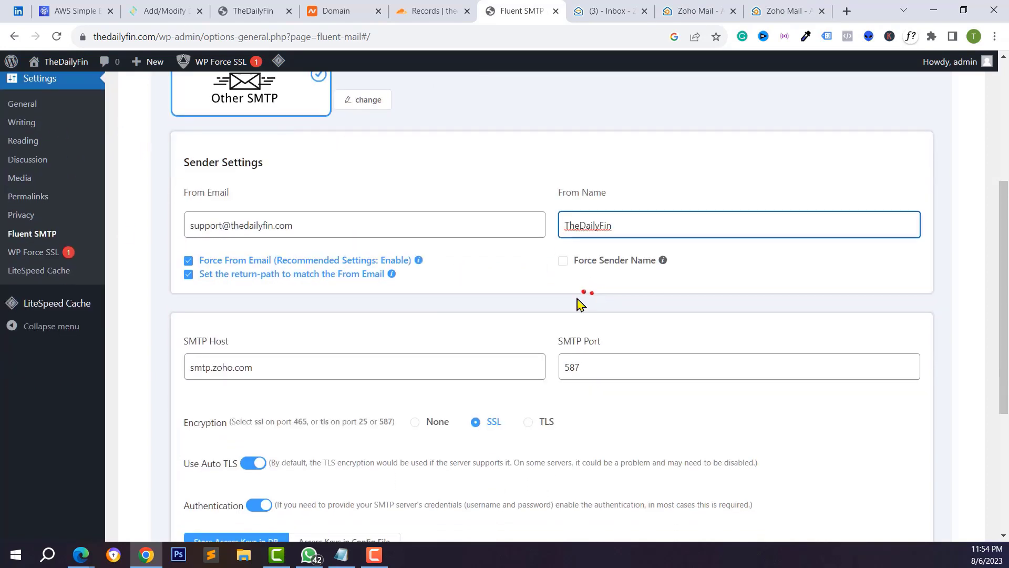
left_click(237, 346)
scroll(218, 346, "up", 5)
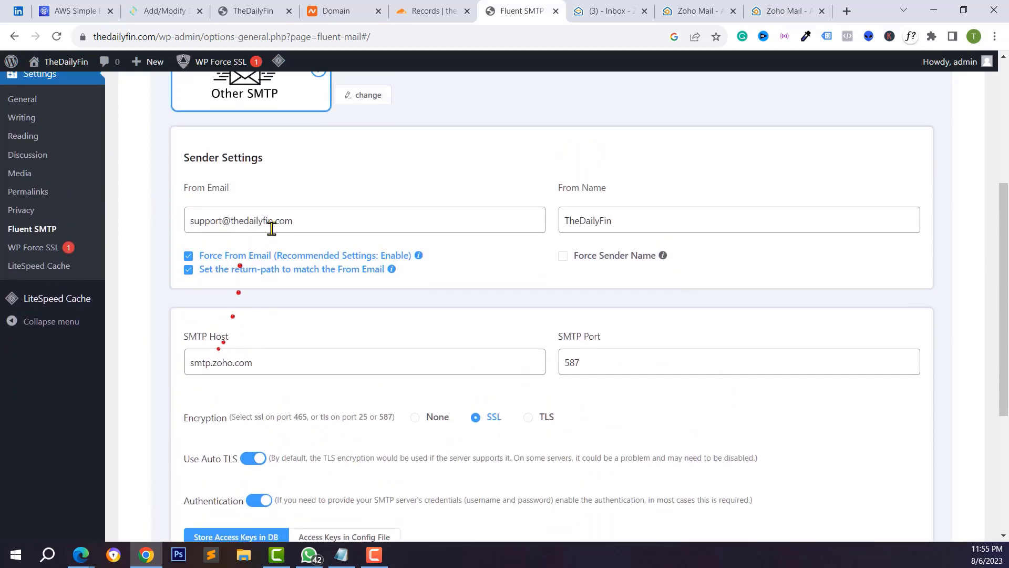
- Copy the sender mailbox address into SMTP Username, enter the password, and save the connection
double_click(300, 221)
right_click(209, 221)
left_click(271, 278)
scroll(243, 299, "down", 5)
right_click(282, 345)
left_click(309, 220)
left_click(592, 353)
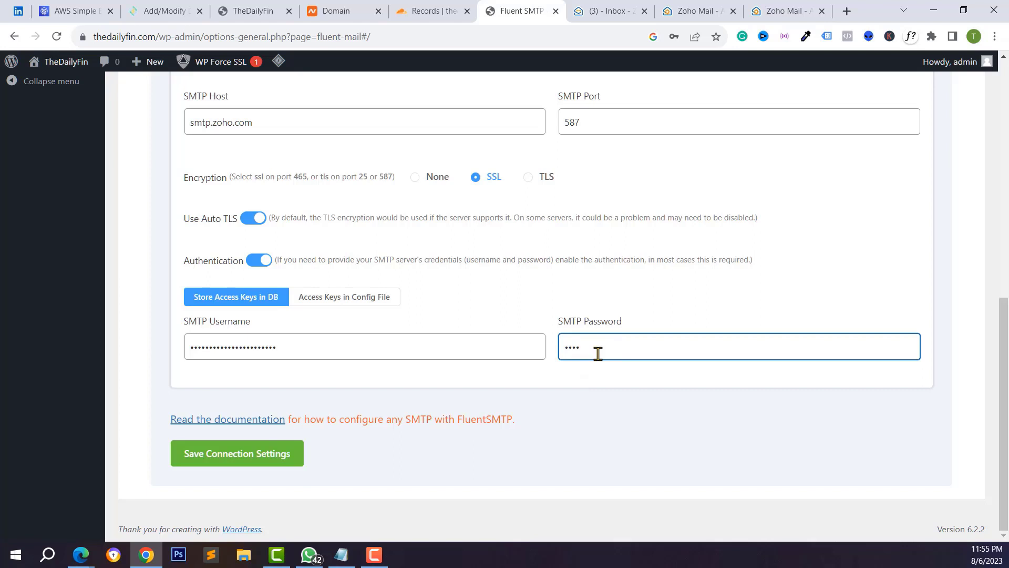
left_click(246, 458)
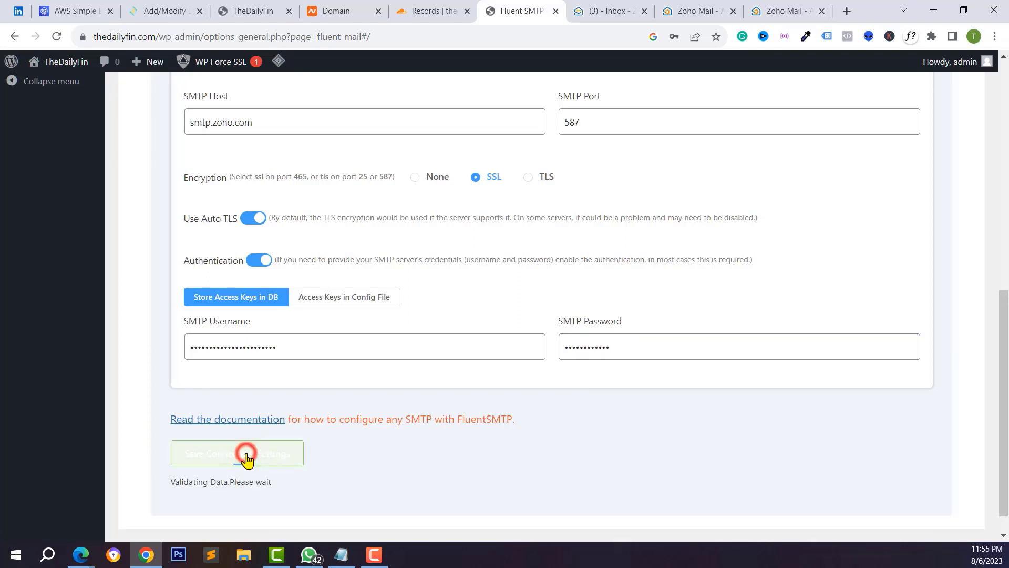
scroll(443, 219, "up", 1)
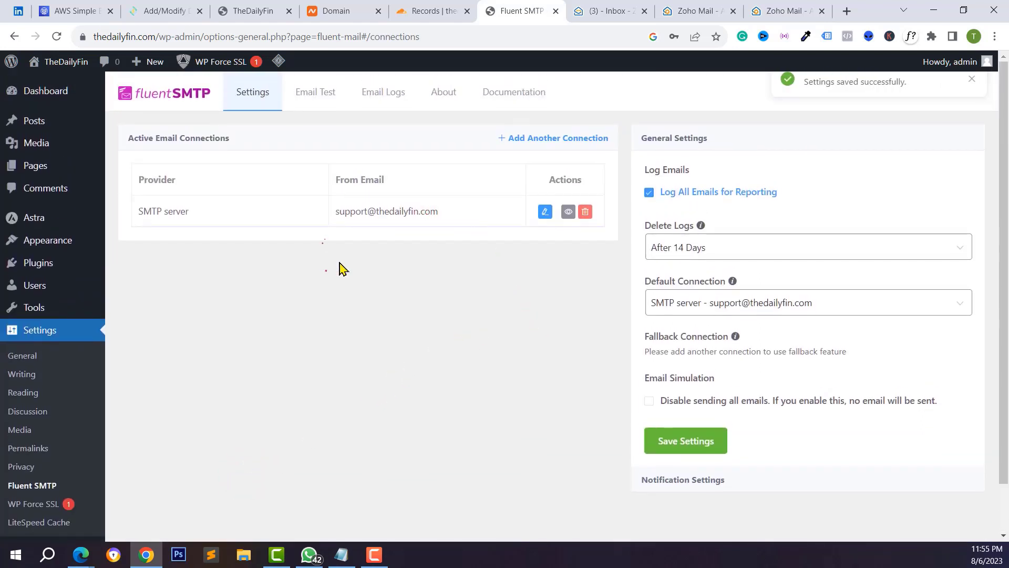
left_click(307, 101)
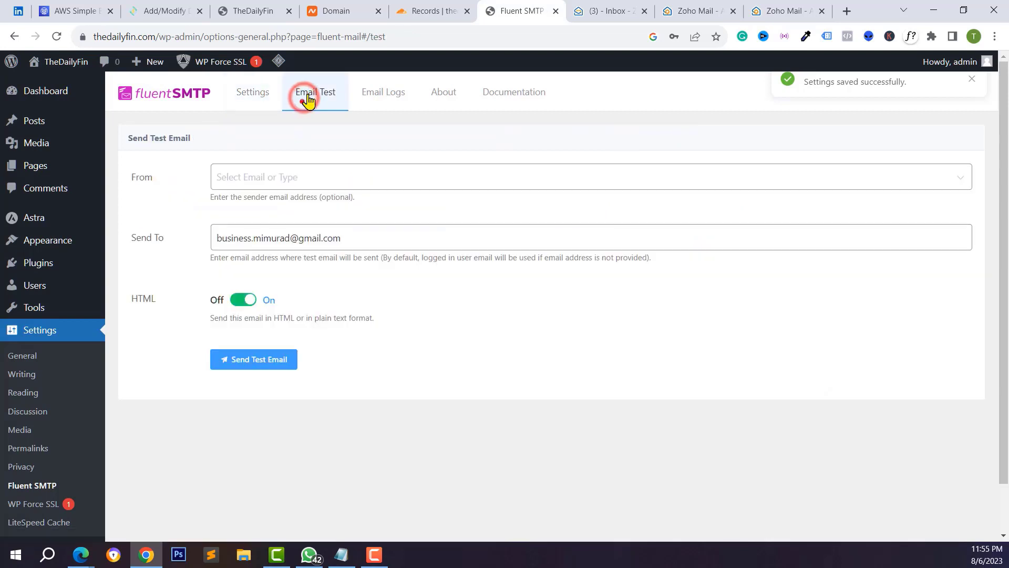
left_click(257, 177)
left_click(251, 211)
left_click(244, 234)
triple_click(286, 239)
double_click(284, 240)
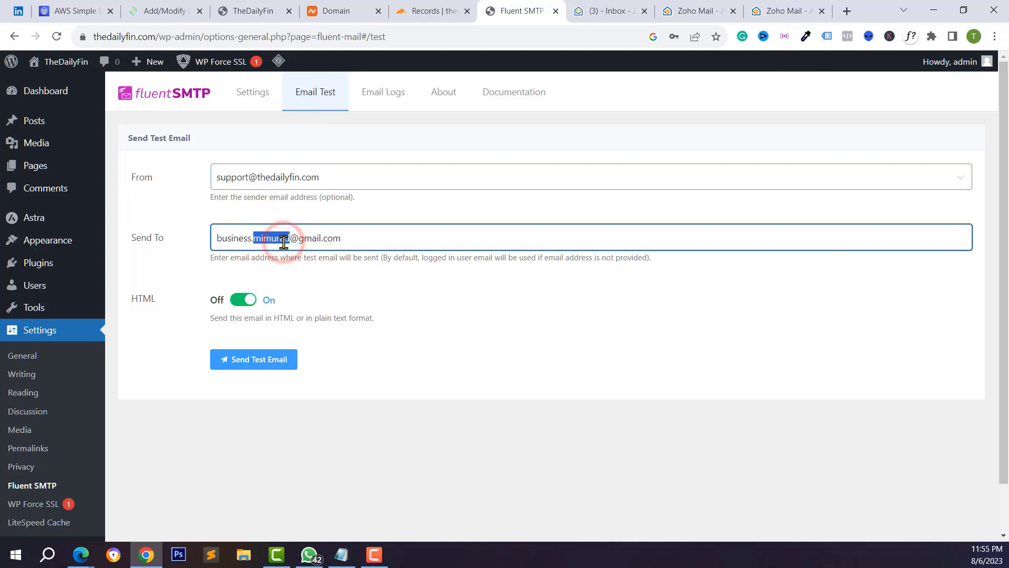
triple_click(284, 242)
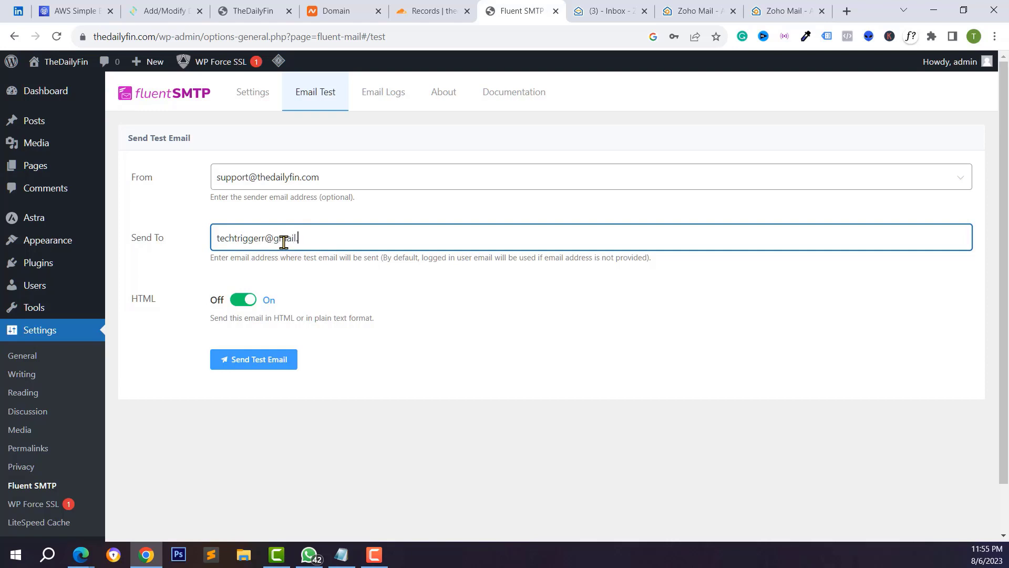
- Send the test email, note the 'Could not connect to SMTP host' error, and return to Settings
left_click(270, 362)
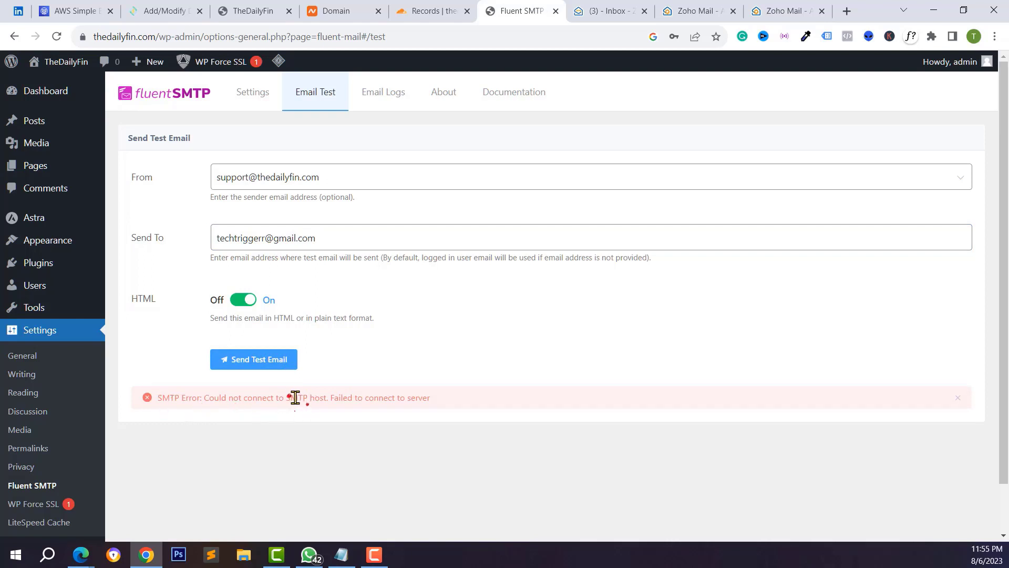
triple_click(296, 397)
left_click(372, 397)
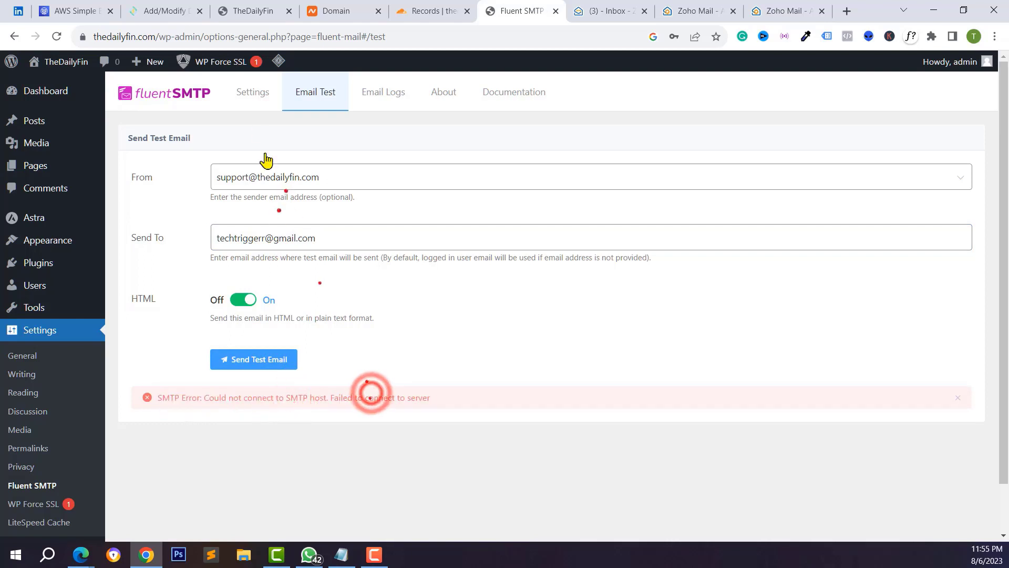
left_click(257, 98)
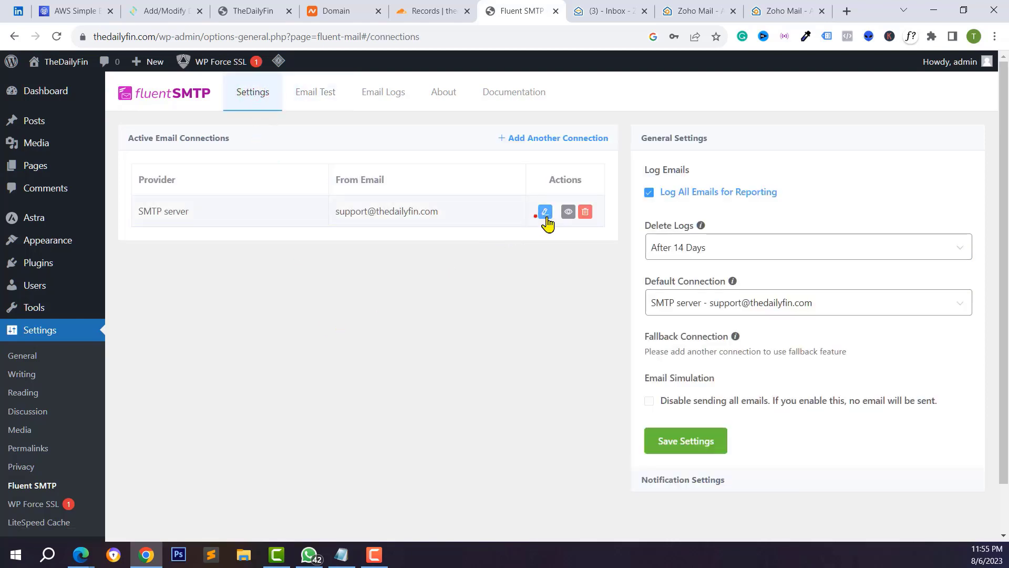
- Switch the SMTP connection's encryption to TLS, save it, and resend the test email
left_click(545, 213)
scroll(387, 382, "down", 4)
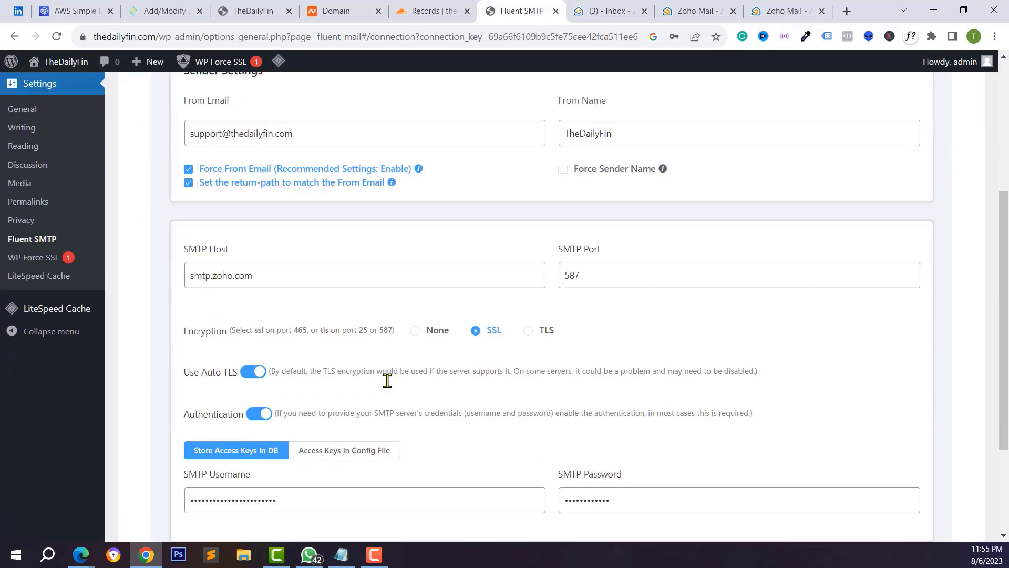
left_click(547, 381)
scroll(536, 401, "down", 4)
left_click(247, 451)
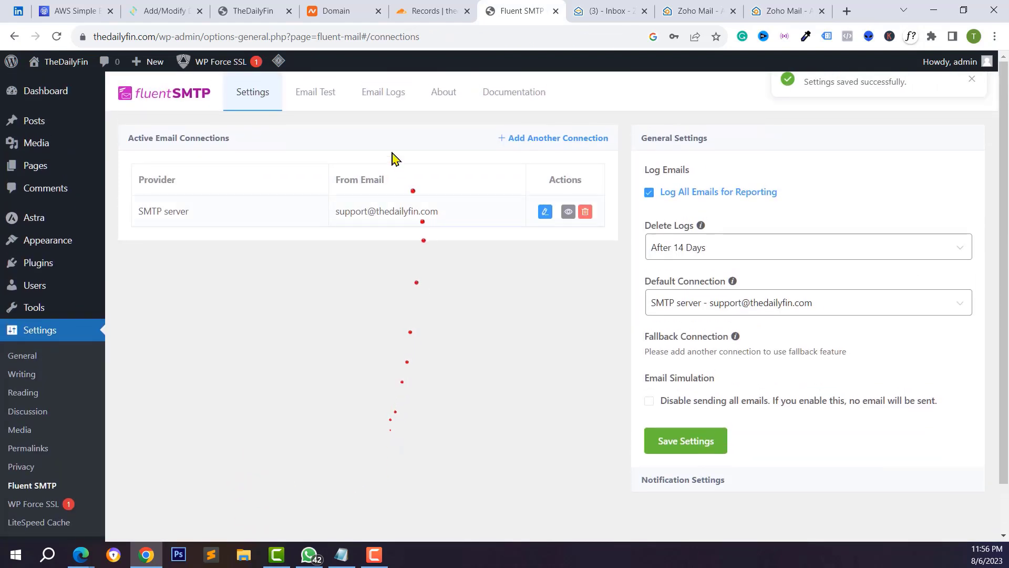
left_click(302, 92)
left_click(256, 363)
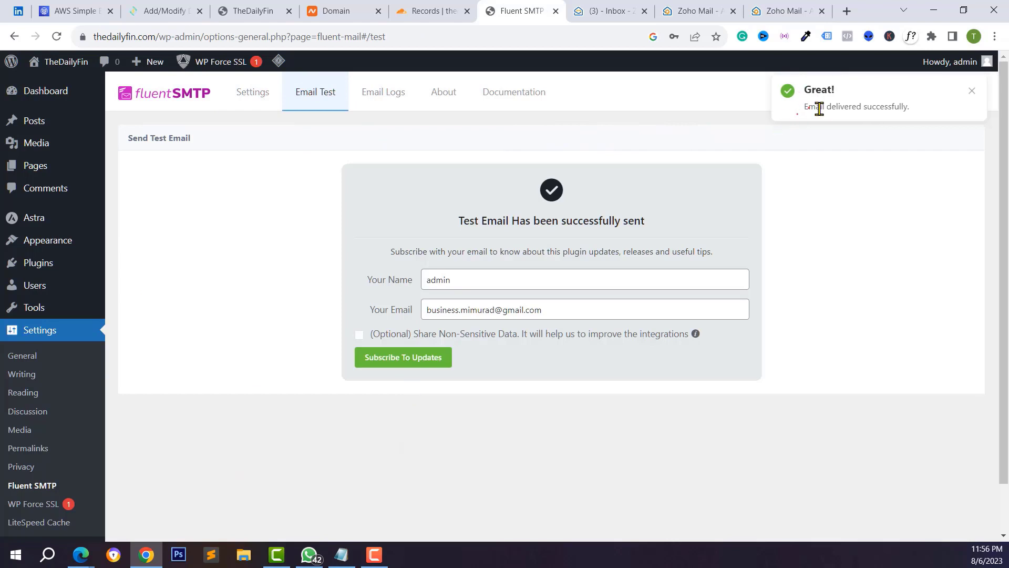
- Load gmail.com in a new tab and open the 'Fluent SMTP: Test Email' message
left_click(847, 11)
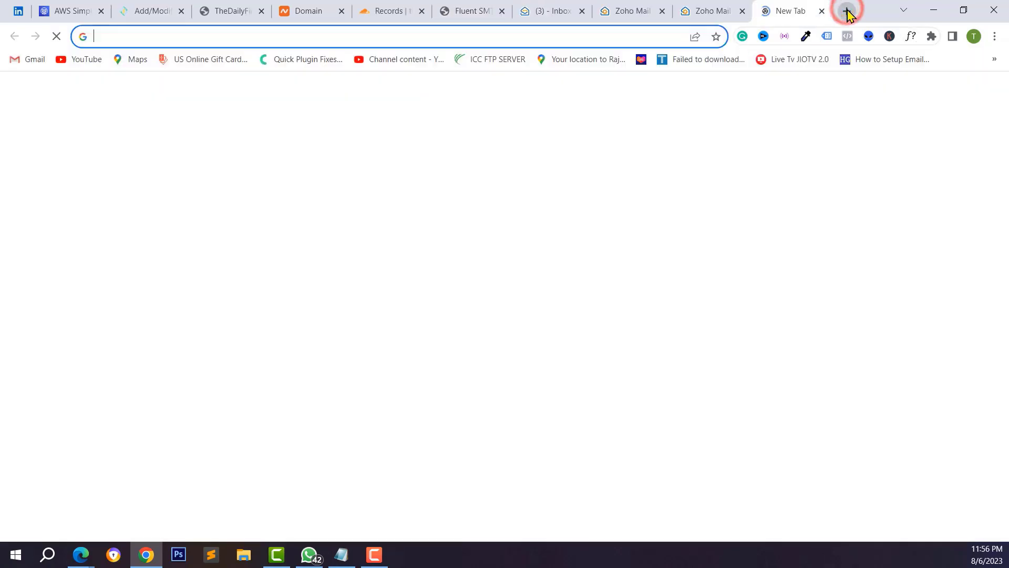
type("gm")
key("Return")
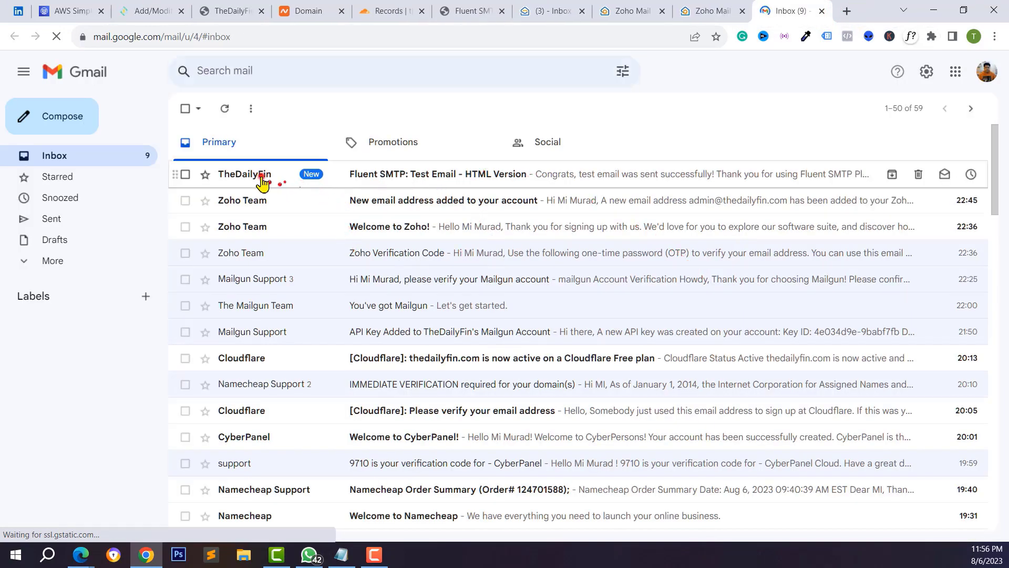
left_click(261, 178)
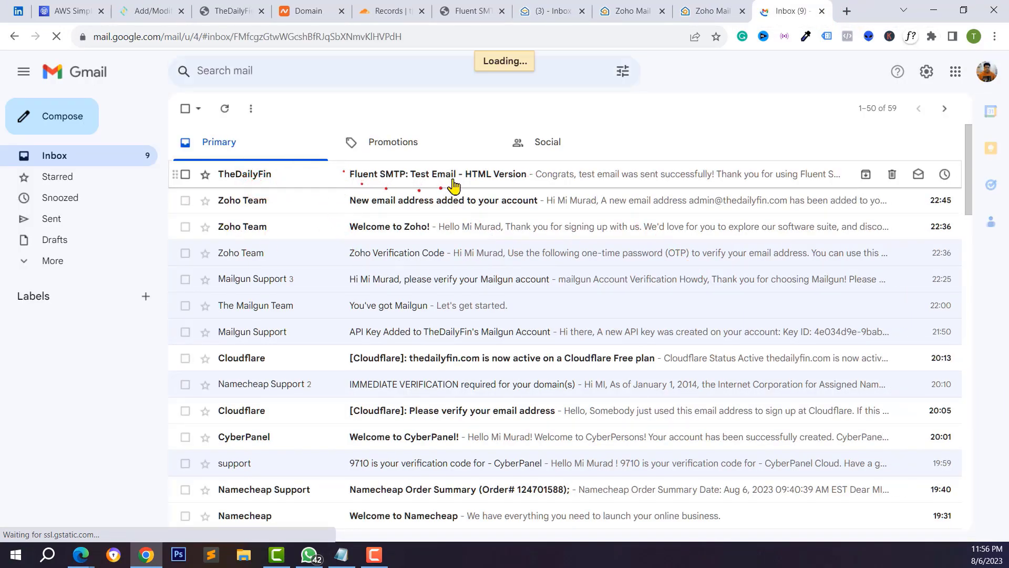
scroll(368, 205, "up", 2)
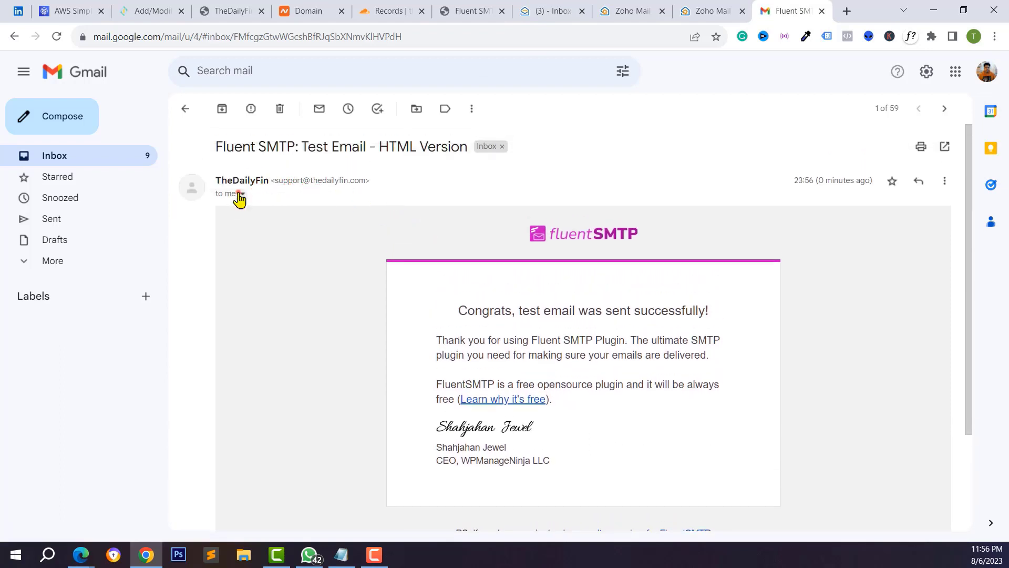
left_click(241, 194)
left_click_drag(368, 215, 470, 219)
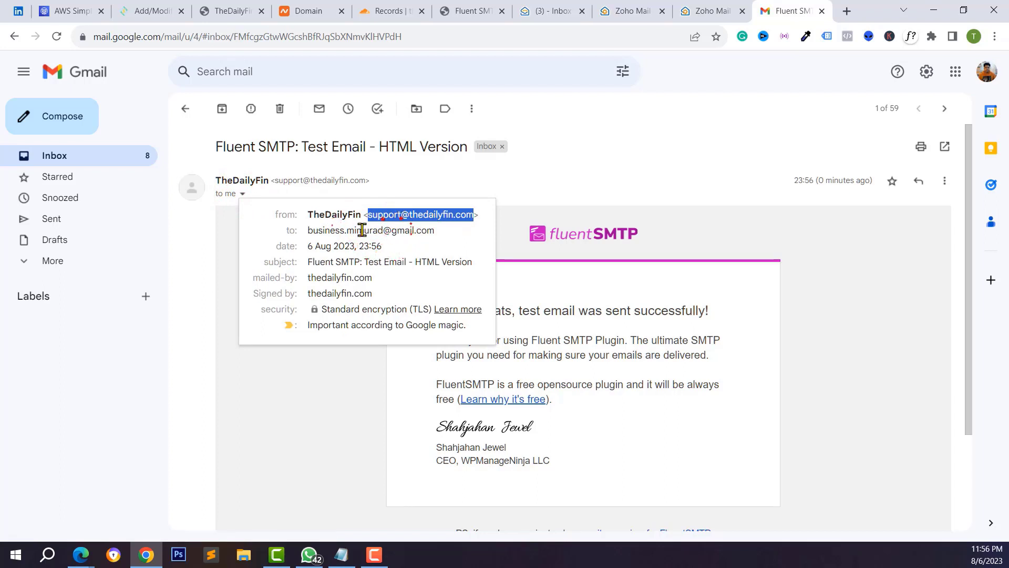
left_click(615, 291)
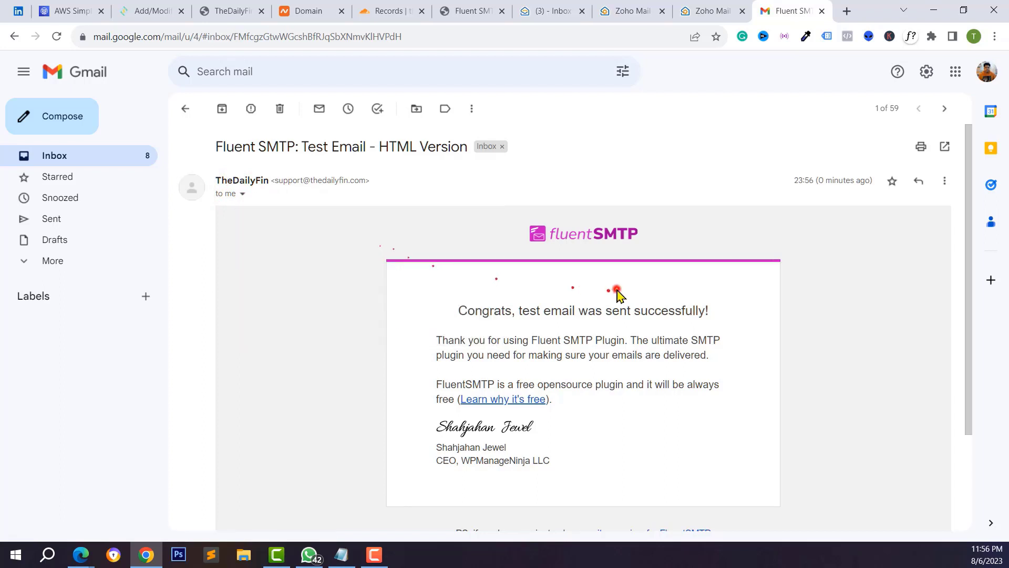
scroll(591, 270, "down", 3)
scroll(463, 192, "up", 2)
scroll(463, 192, "up", 1)
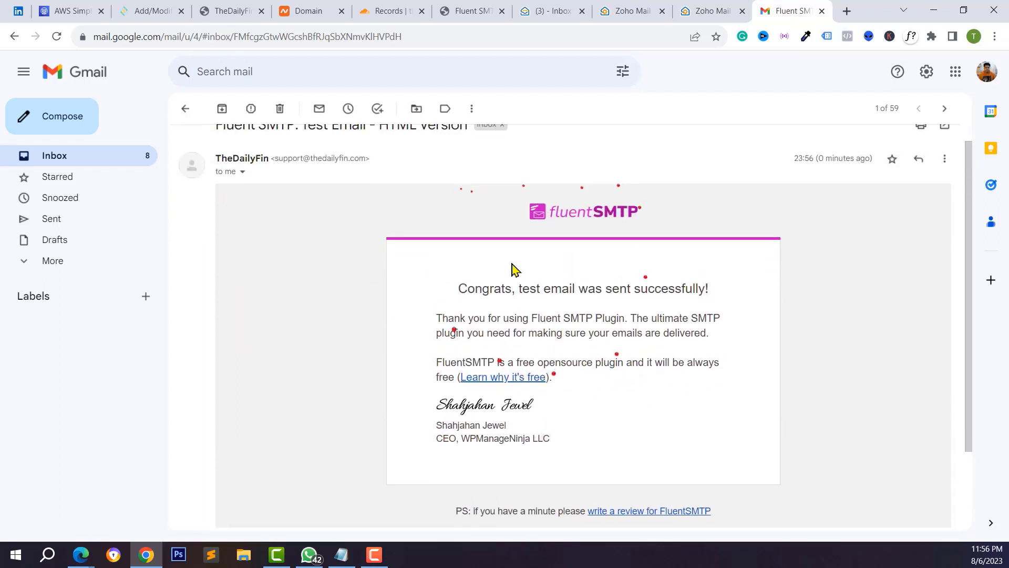
scroll(295, 268, "up", 1)
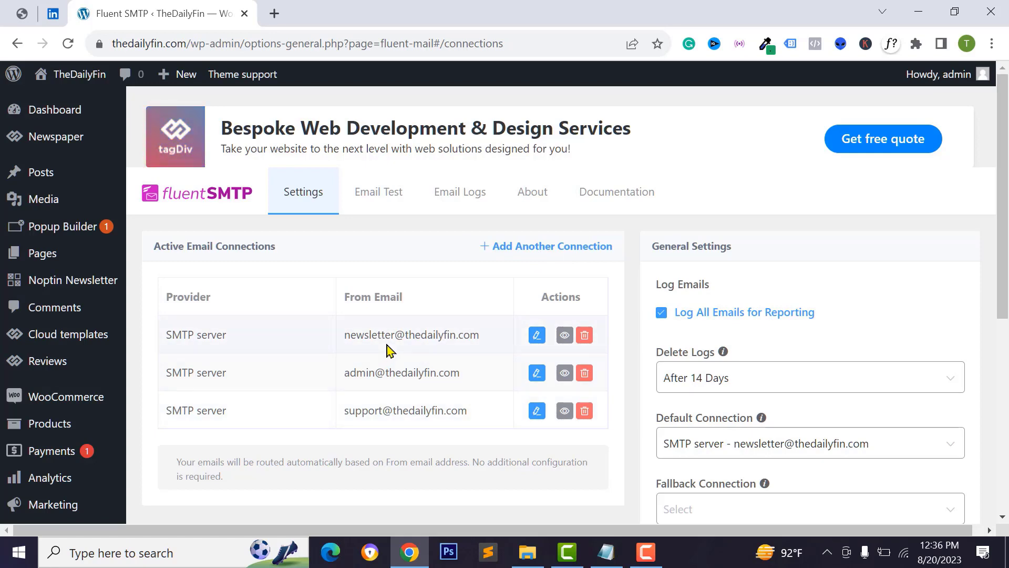
- Highlight the support connection's From Email, then go to WooCommerce Settings
left_click_drag(346, 410, 468, 410)
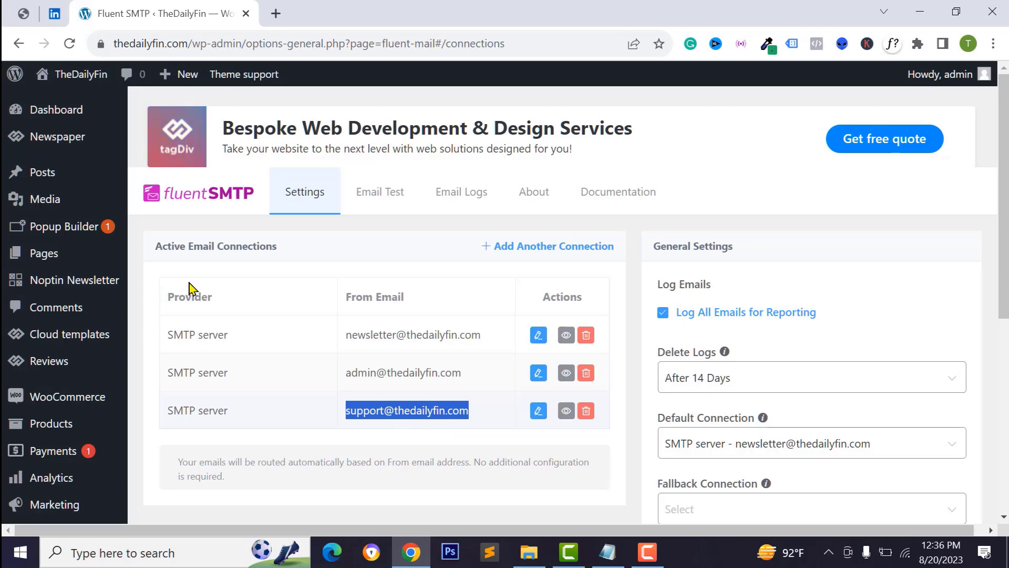
scroll(68, 412, "down", 2)
mouse_move(28, 325)
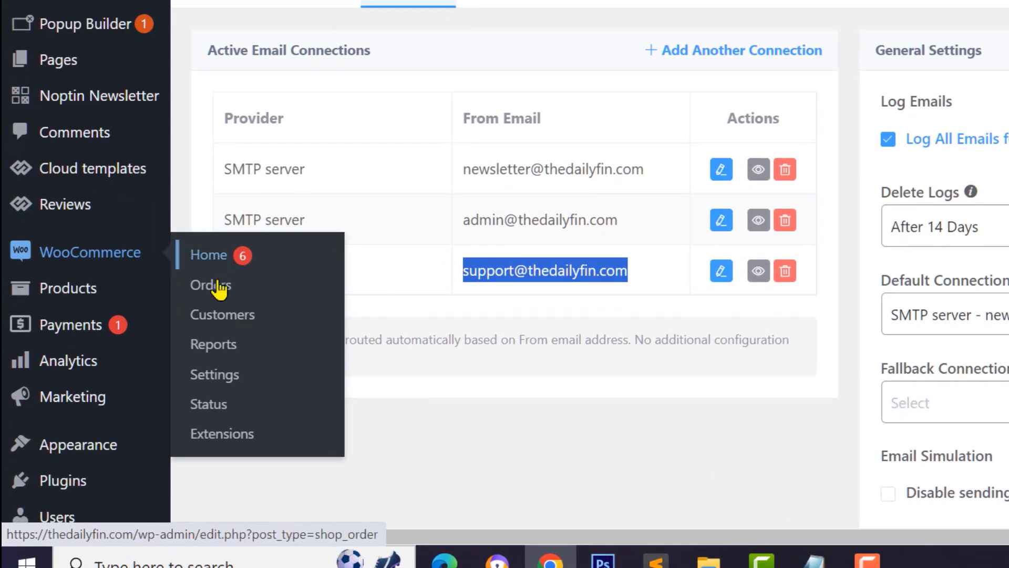
left_click(214, 384)
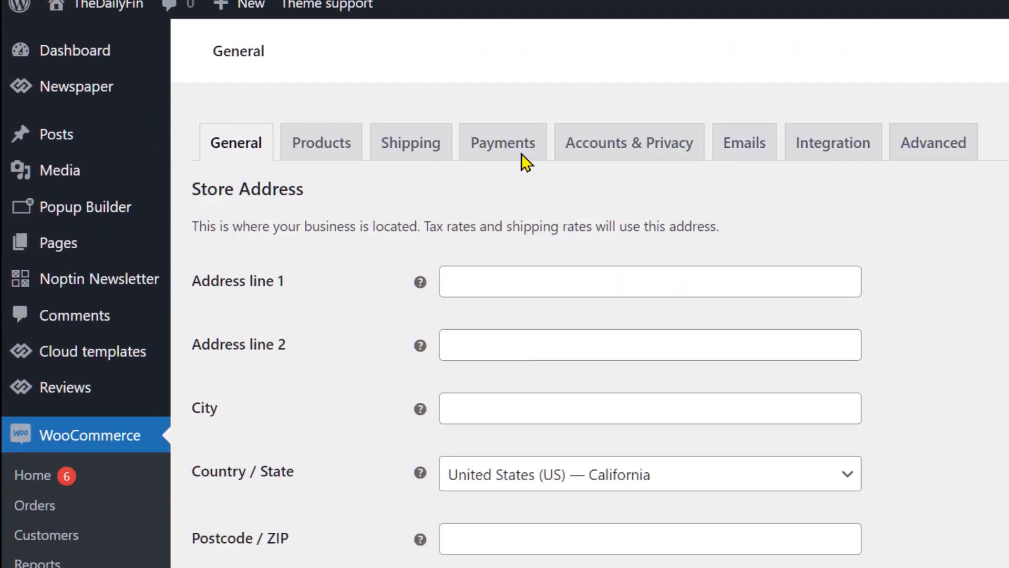
- On the WooCommerce Emails tab, review the New order recipient and Email sender options
left_click(741, 148)
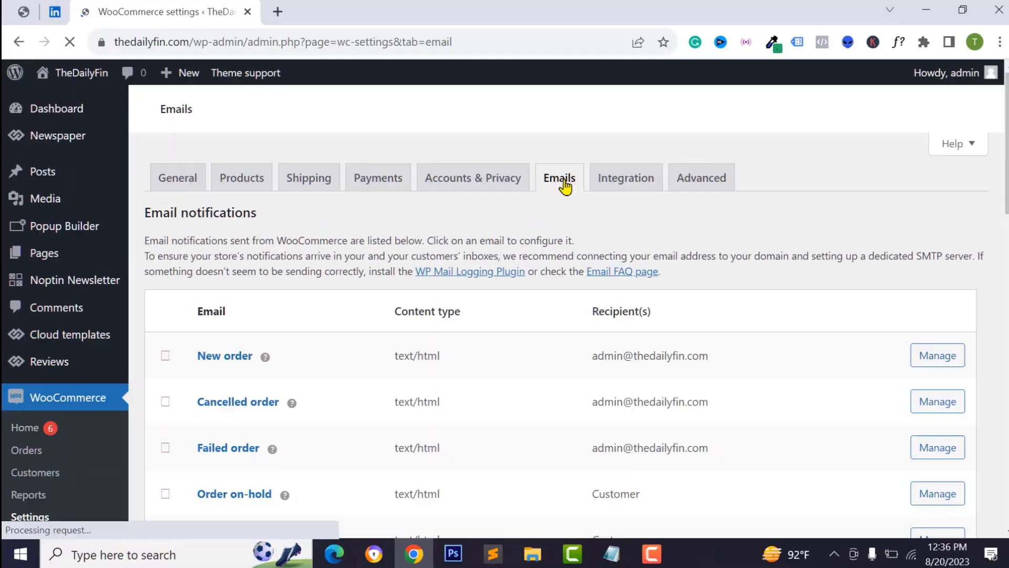
scroll(604, 258, "down", 2)
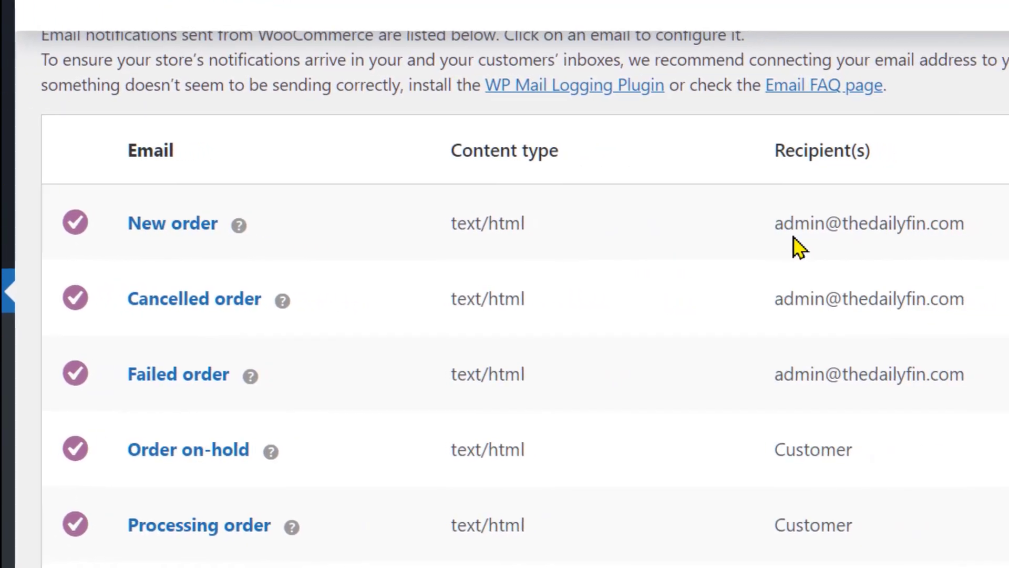
left_click_drag(792, 222, 971, 227)
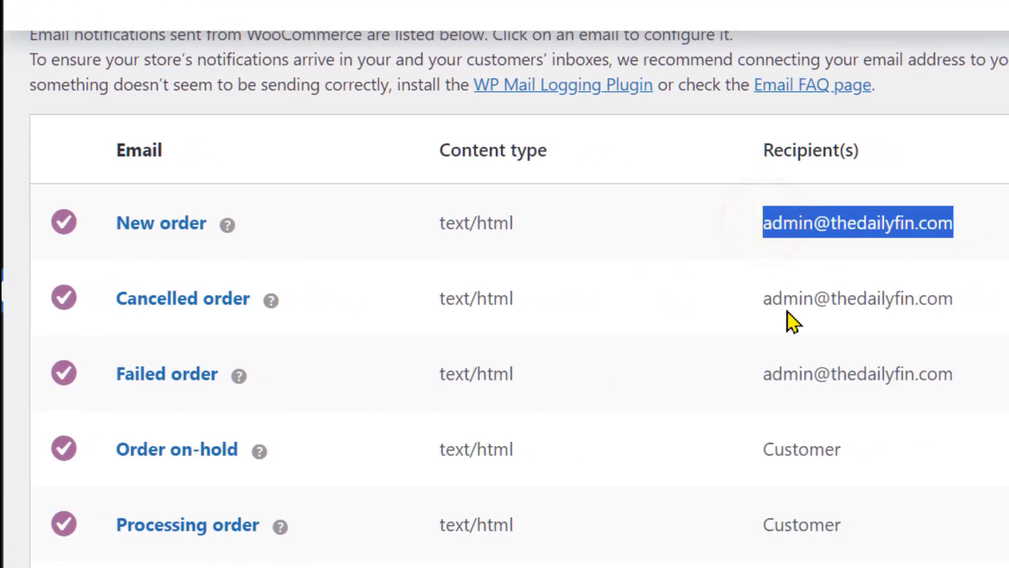
scroll(846, 297, "down", 10)
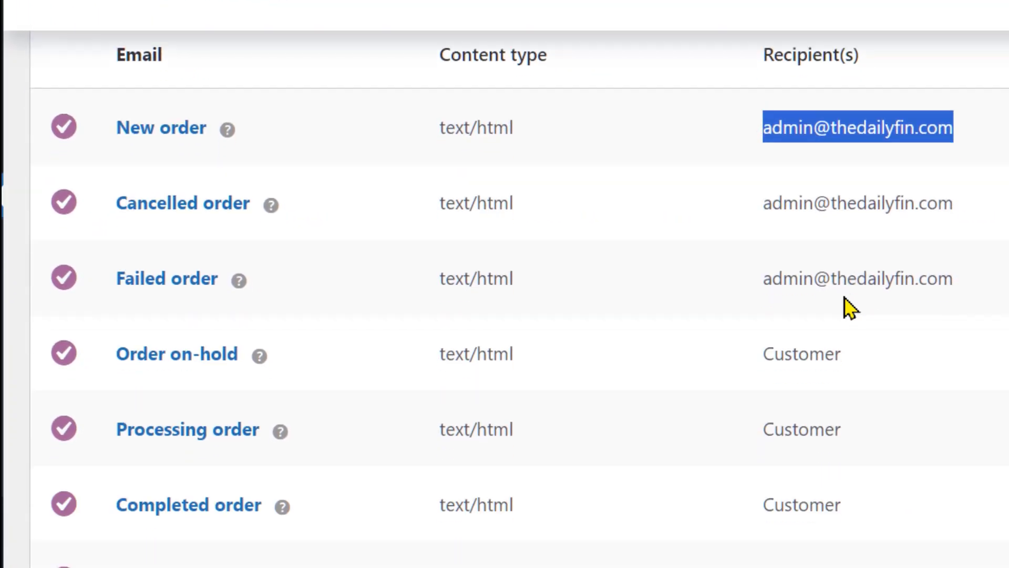
scroll(385, 387, "down", 3)
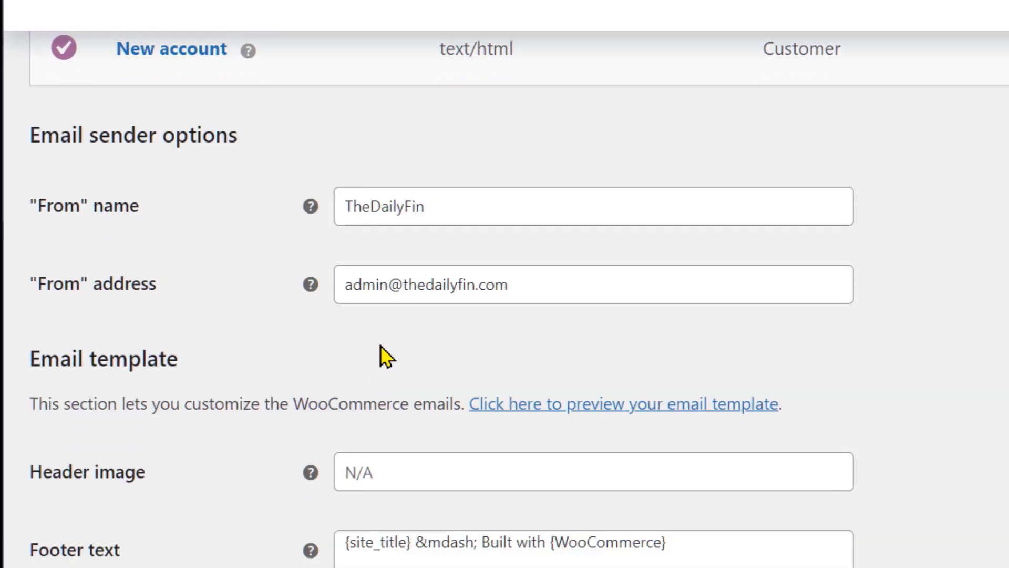
scroll(378, 354, "up", 1)
left_click_drag(34, 175, 221, 180)
left_click(232, 180)
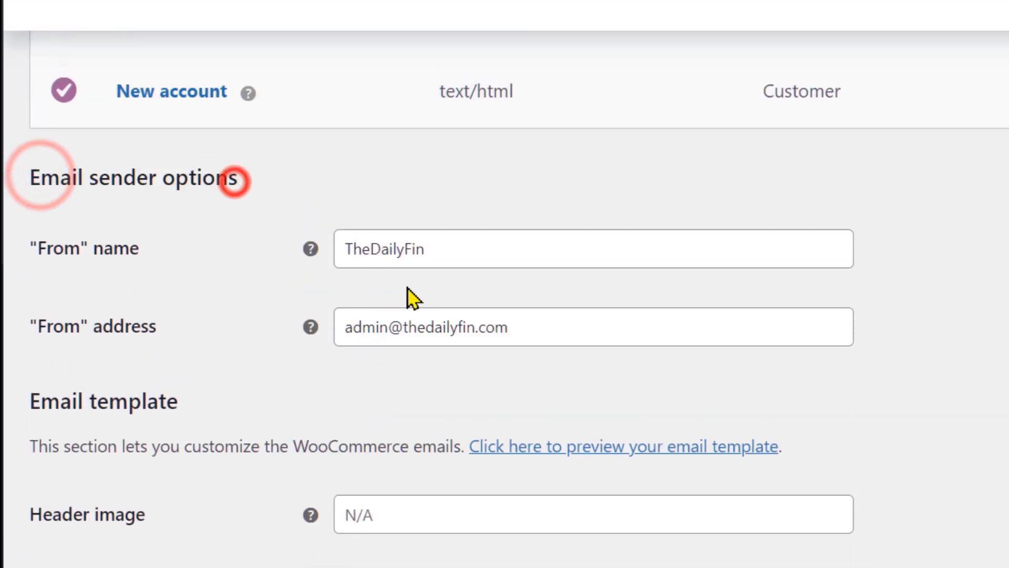
- Change the sender From address to the support mailbox, keeping From name TheDailyFin
left_click(450, 326)
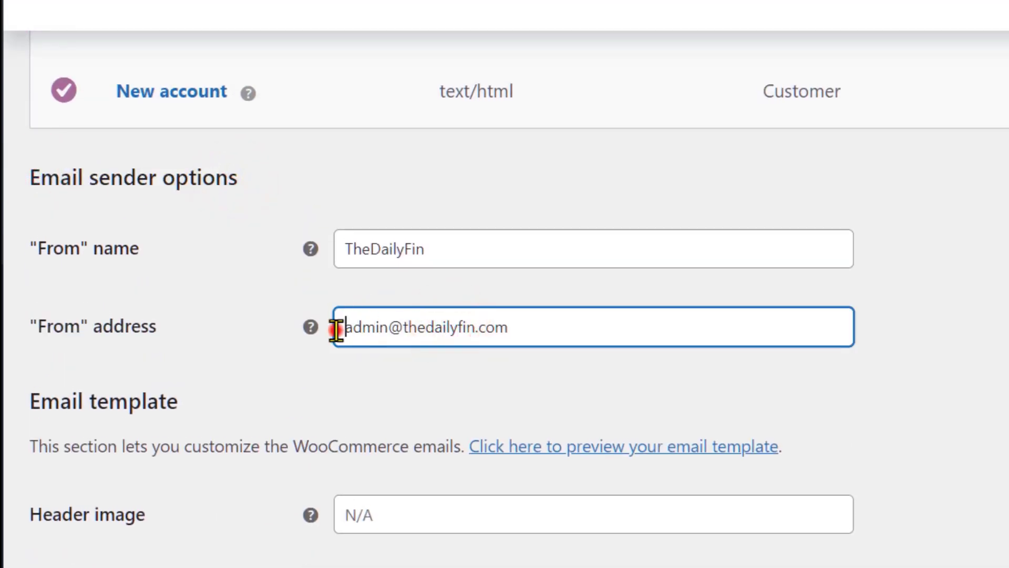
left_click_drag(336, 327, 586, 335)
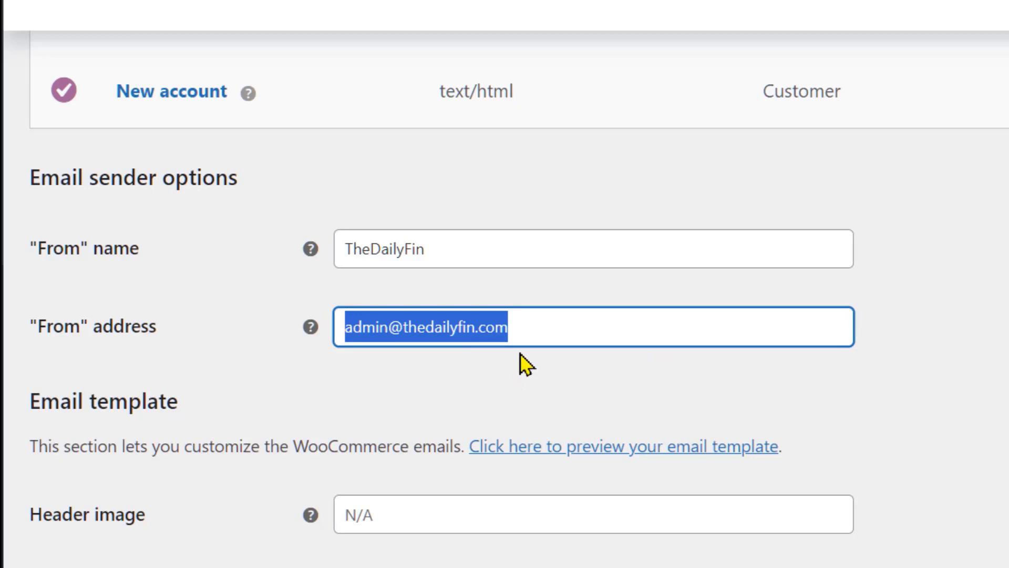
left_click(366, 327)
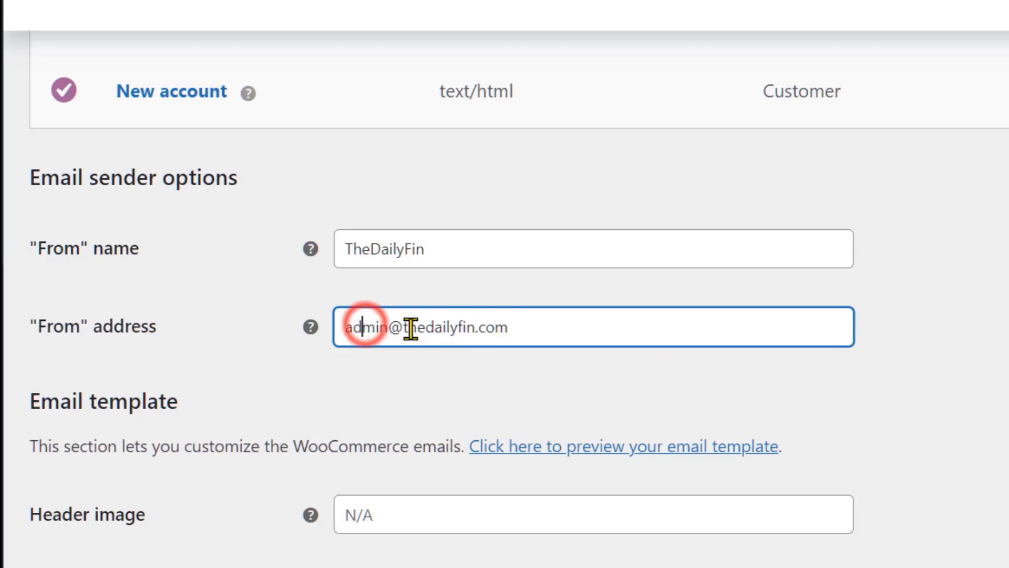
left_click_drag(390, 327, 336, 339)
type("order")
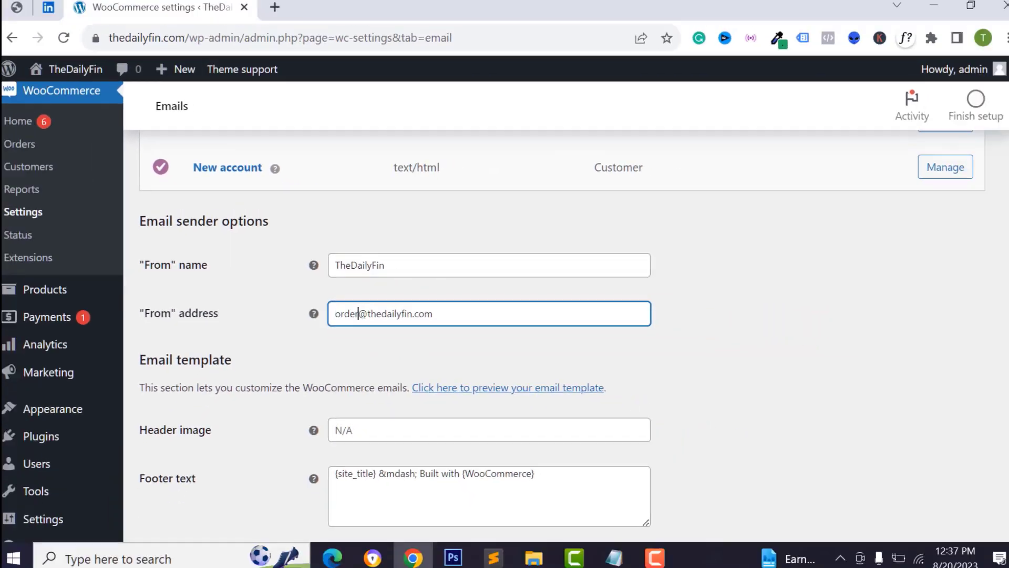
scroll(14, 455, "down", 3)
mouse_move(112, 483)
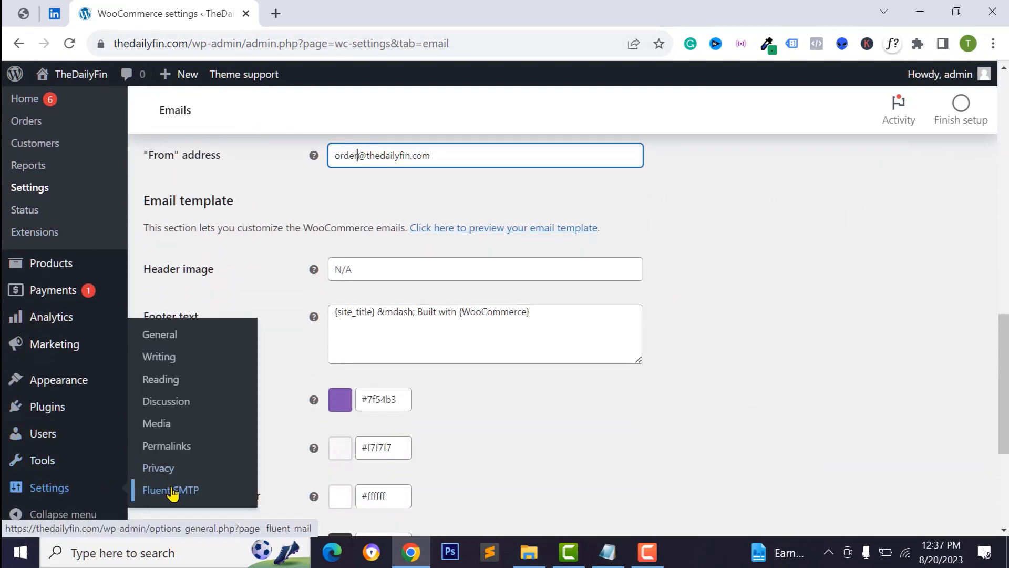
scroll(394, 323, "up", 2)
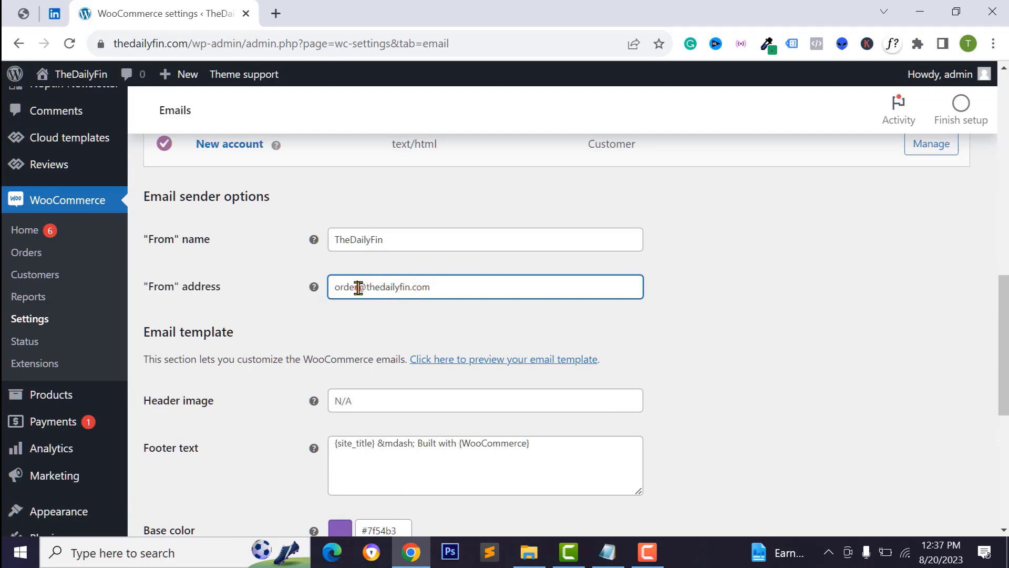
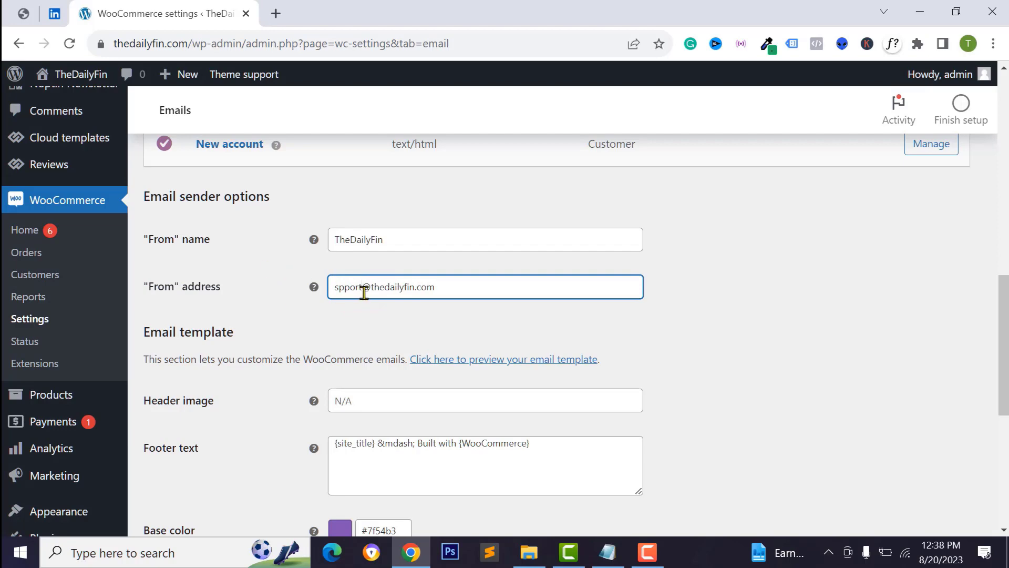
double_click(360, 240)
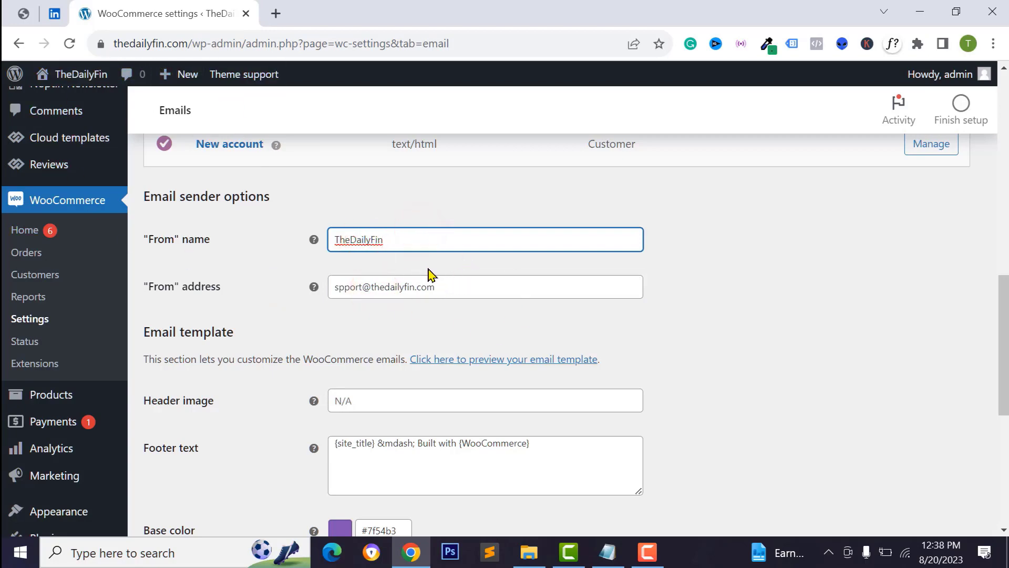
scroll(421, 304, "down", 2)
scroll(394, 345, "up", 3)
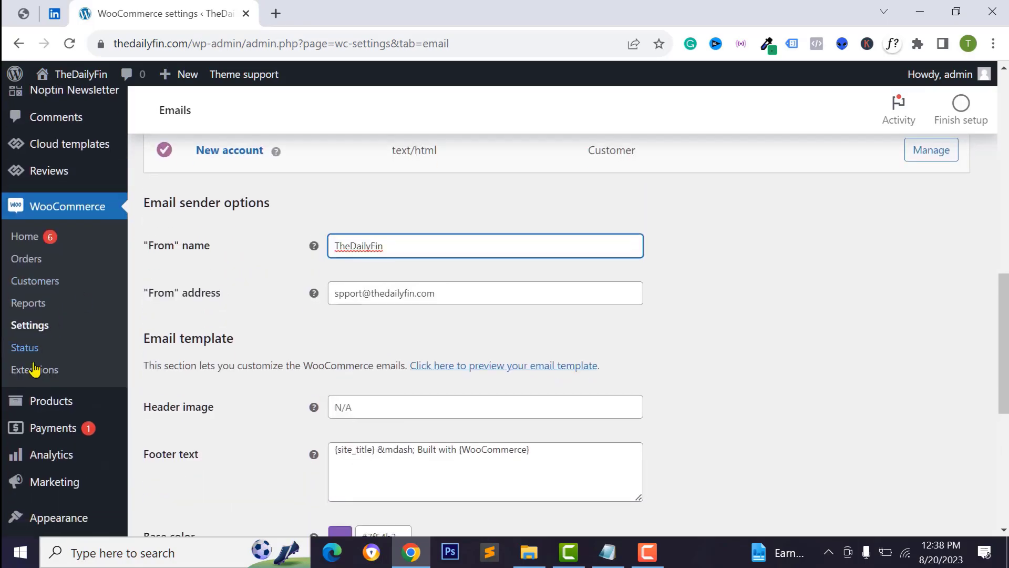
scroll(34, 366, "down", 4)
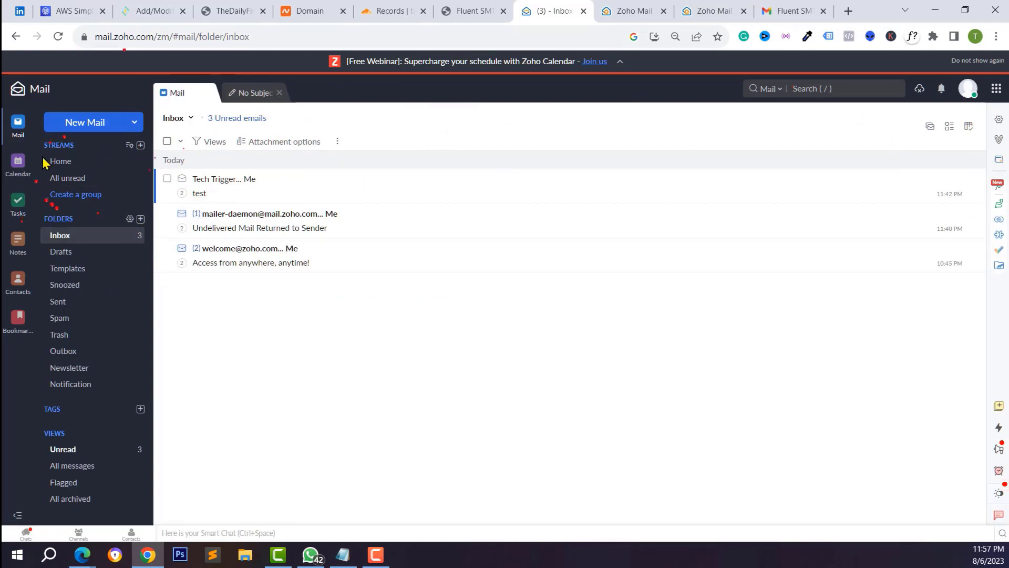
- Pass through the Zoho Admin Console and Zoho Mail tabs back to the Gmail test email
left_click(616, 16)
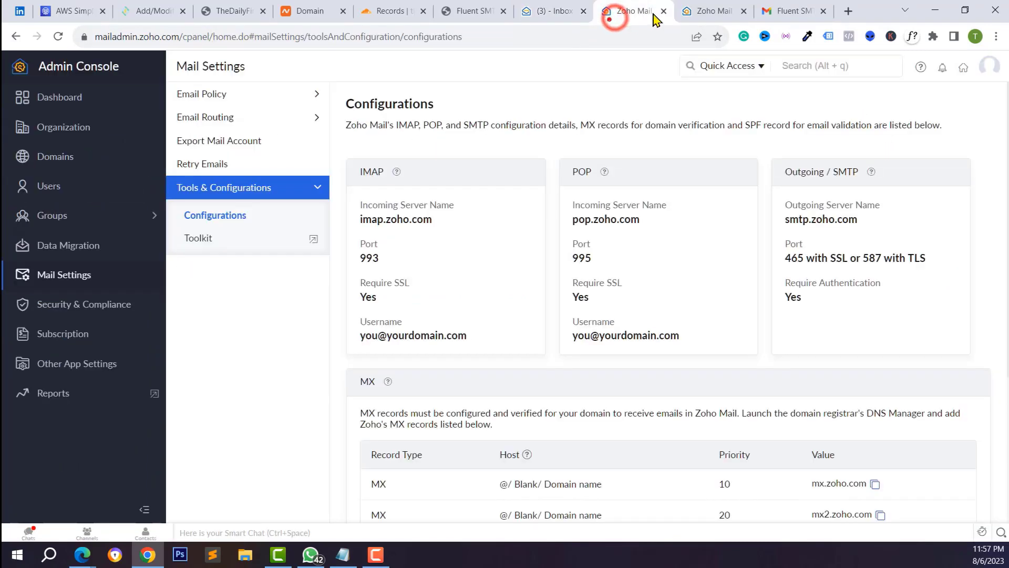
left_click(688, 12)
left_click(785, 11)
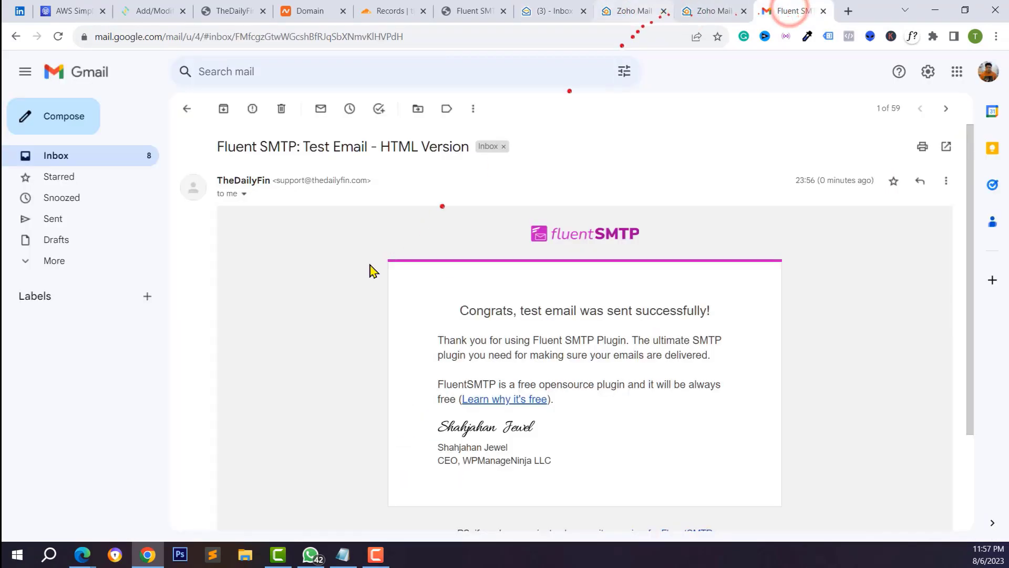